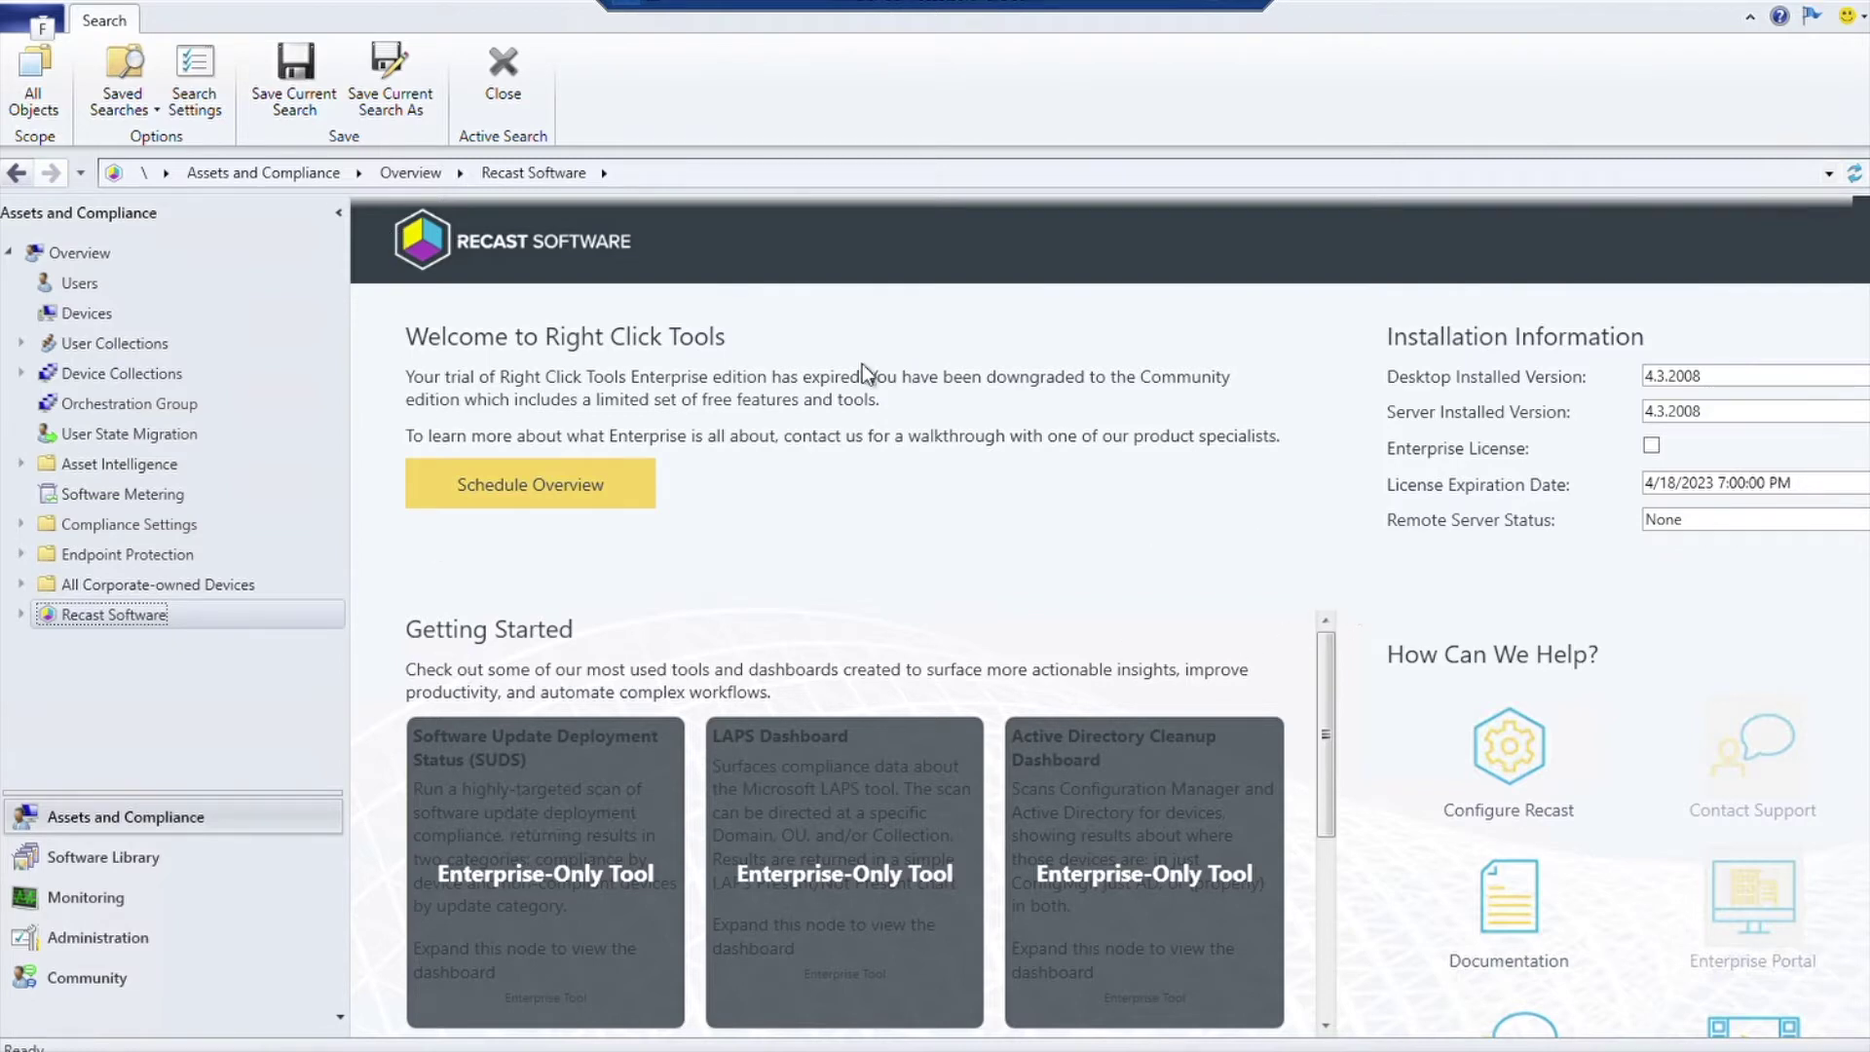
- From the Devices list, run a Software Updates Deployment Evaluation Cycle on RECAST-PC004 and dismiss the result
left_click(98, 313)
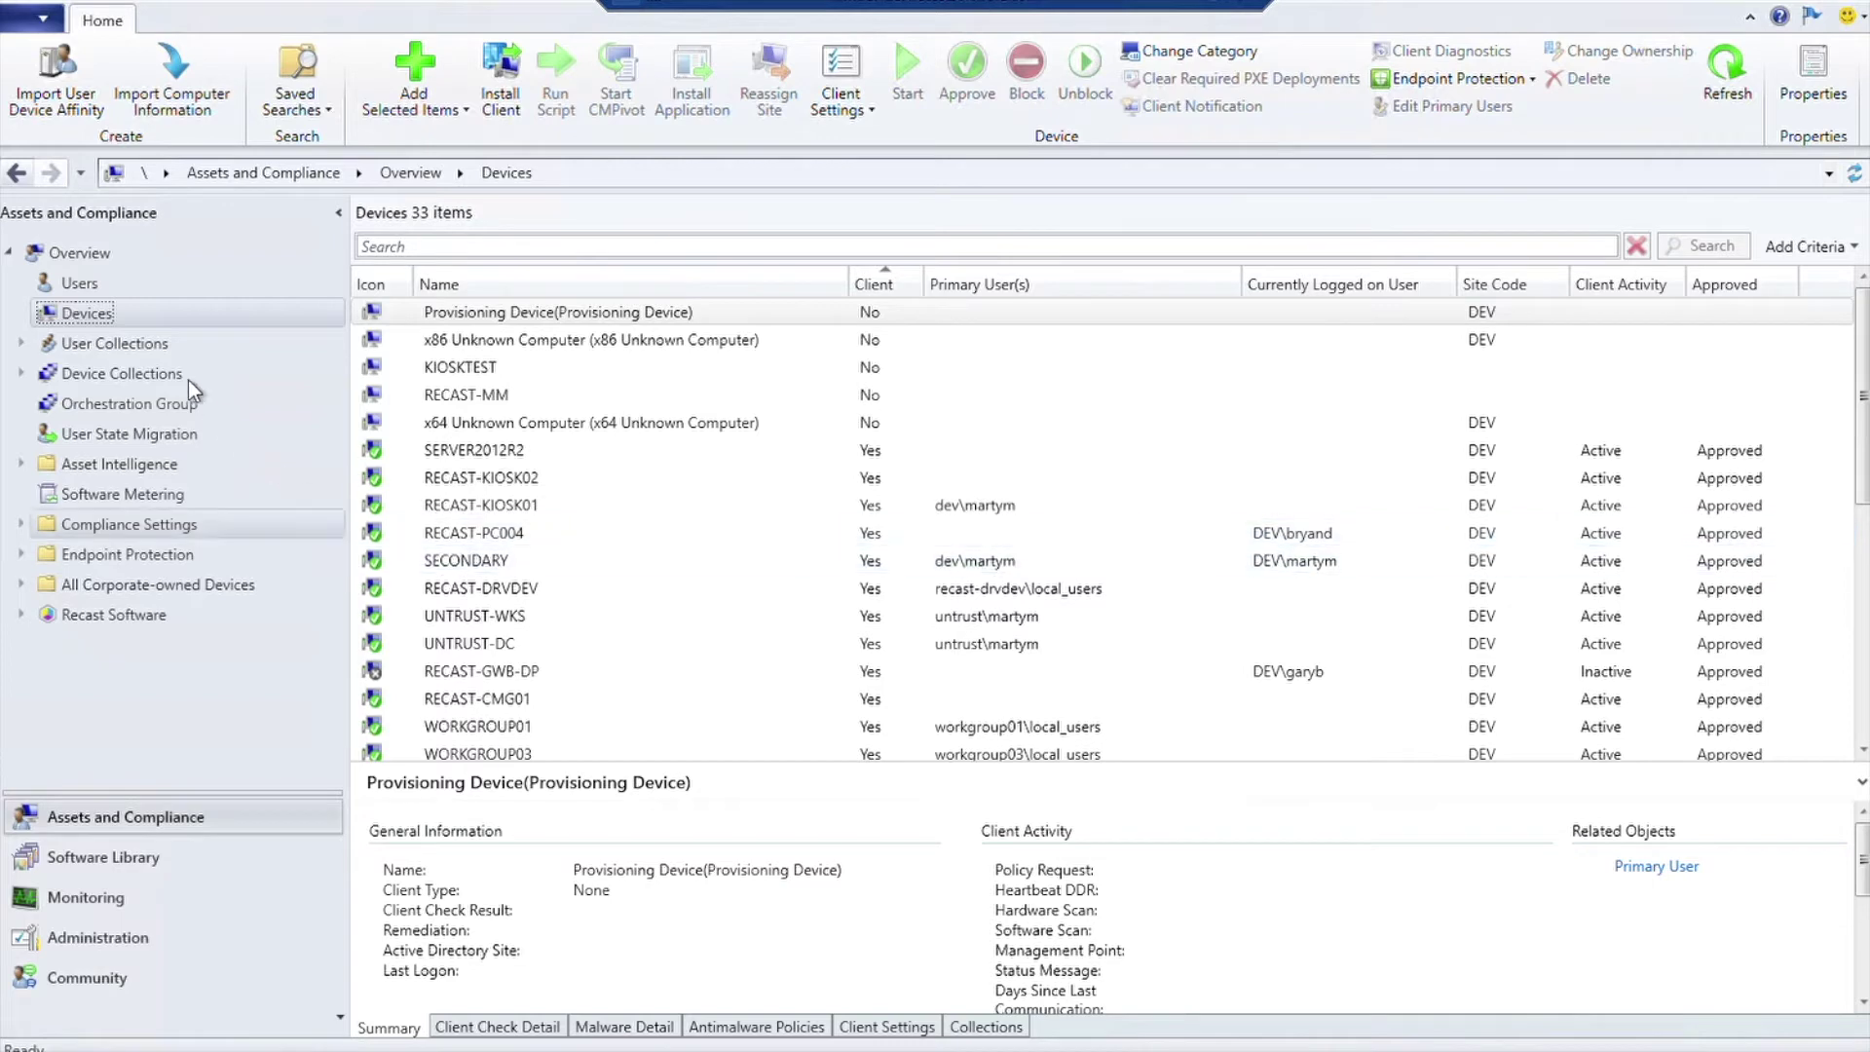
right_click(502, 537)
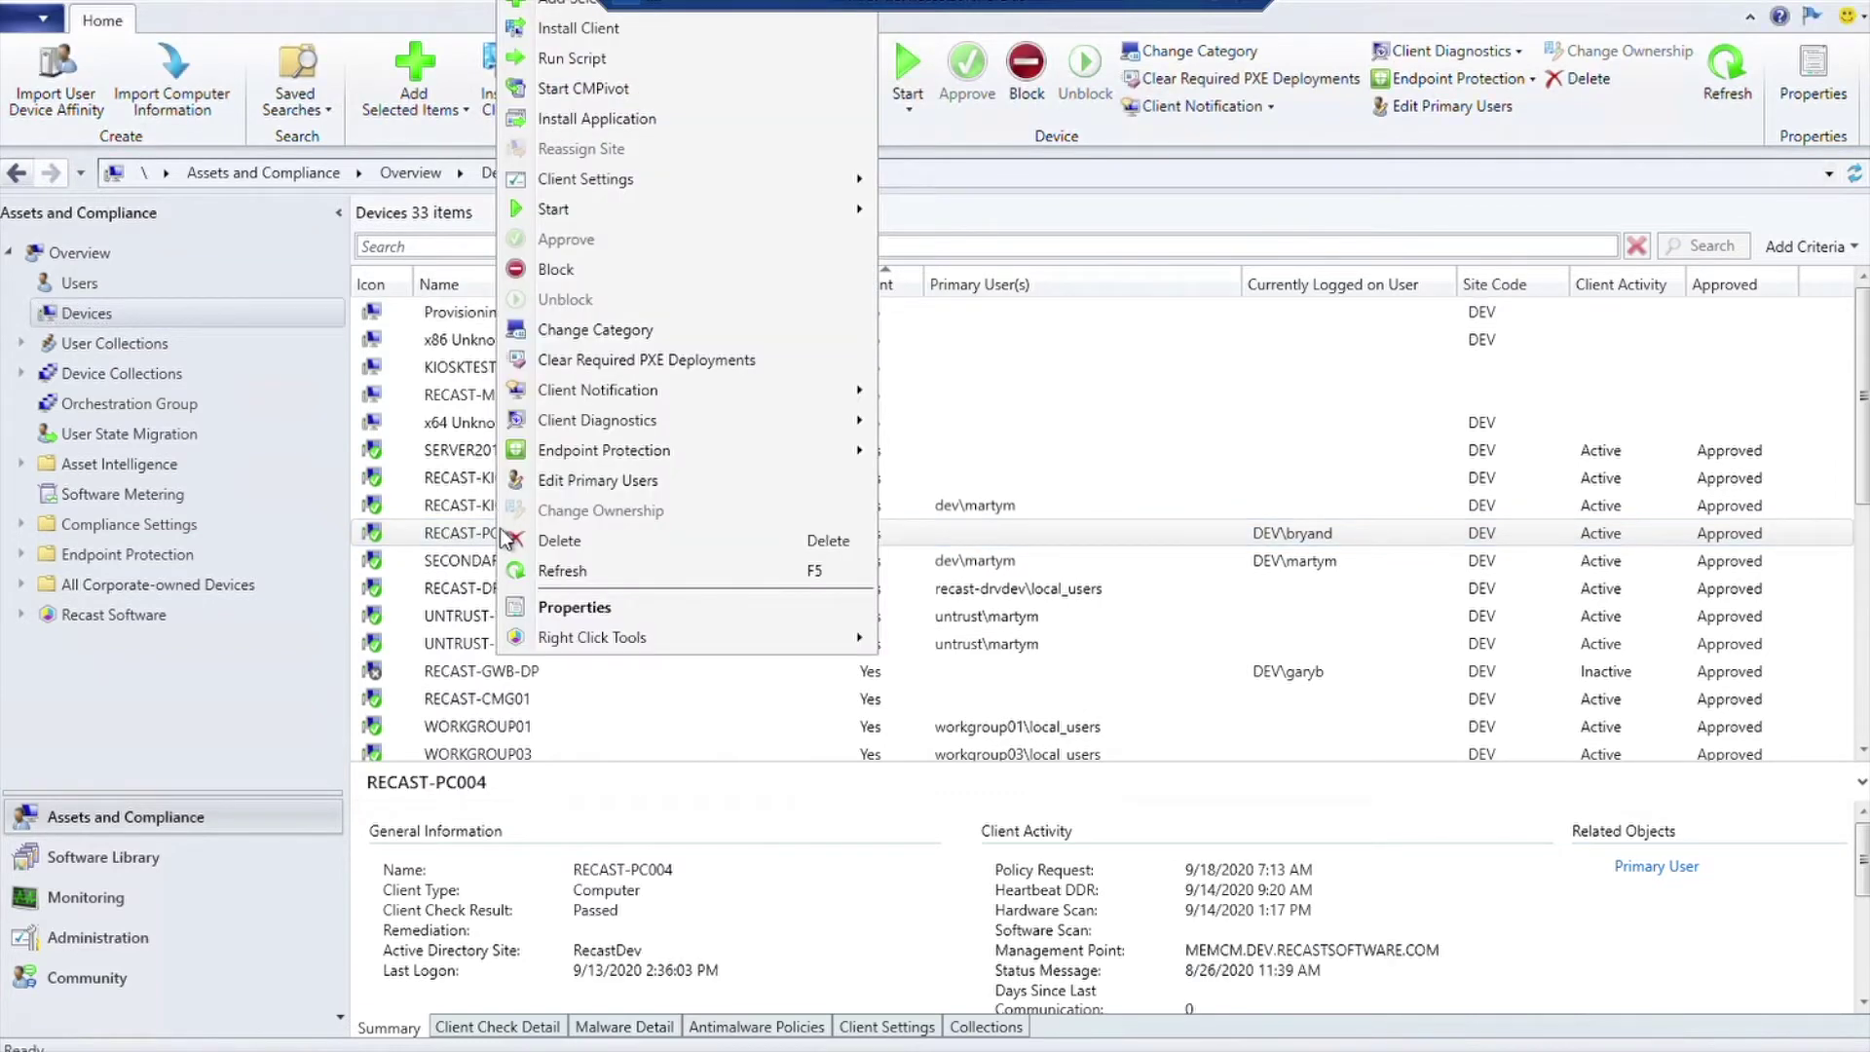
mouse_move(641, 649)
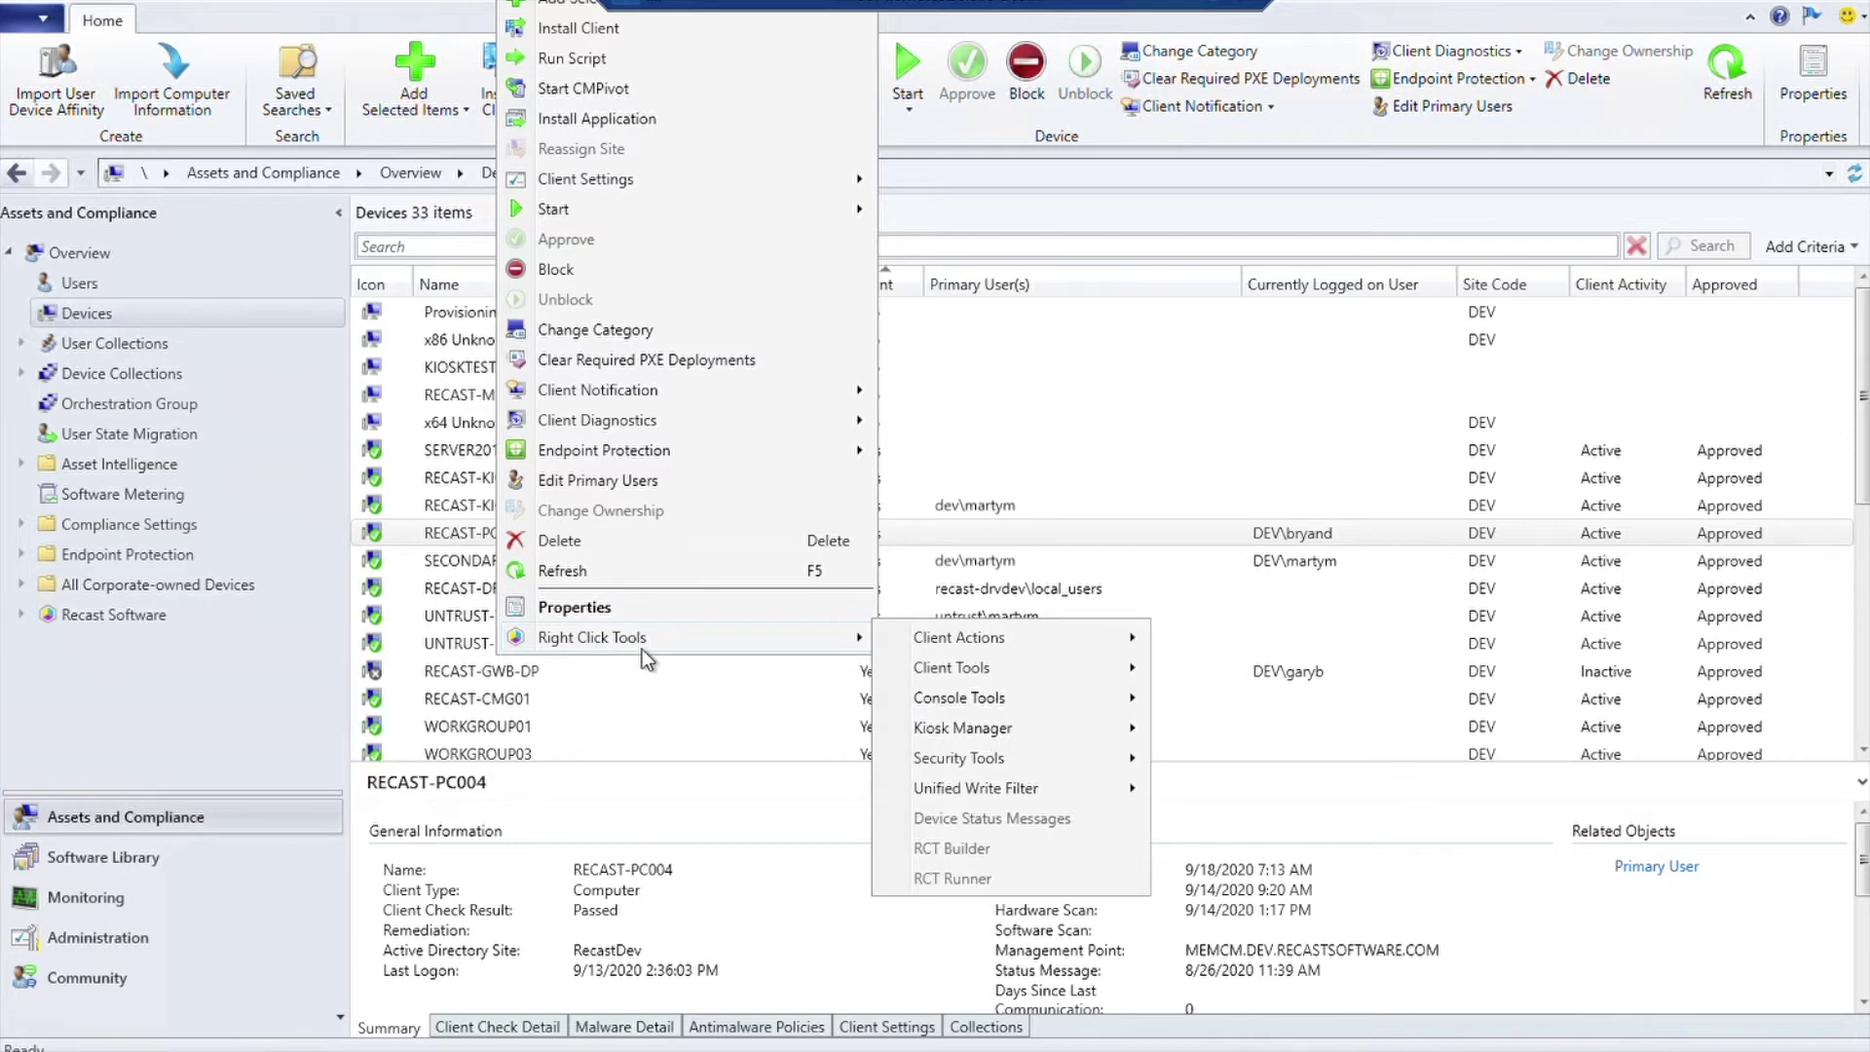
mouse_move(950, 641)
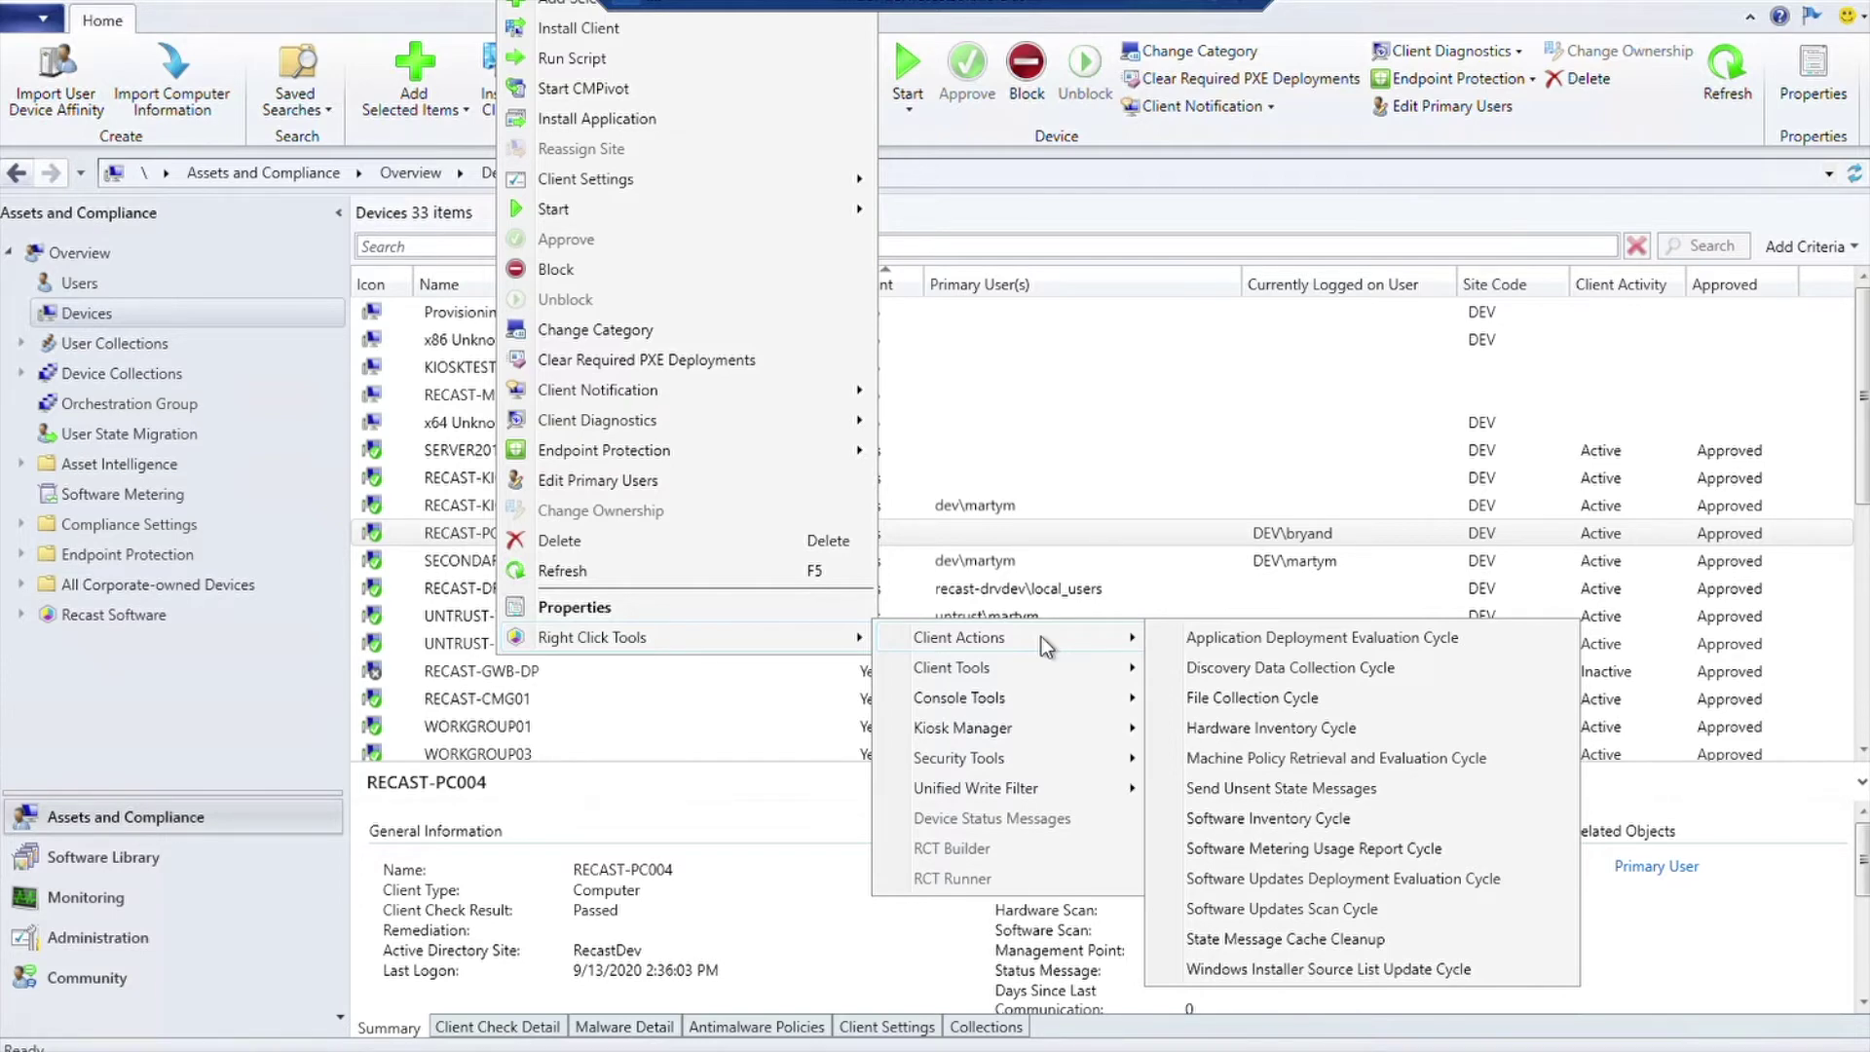
left_click(1481, 879)
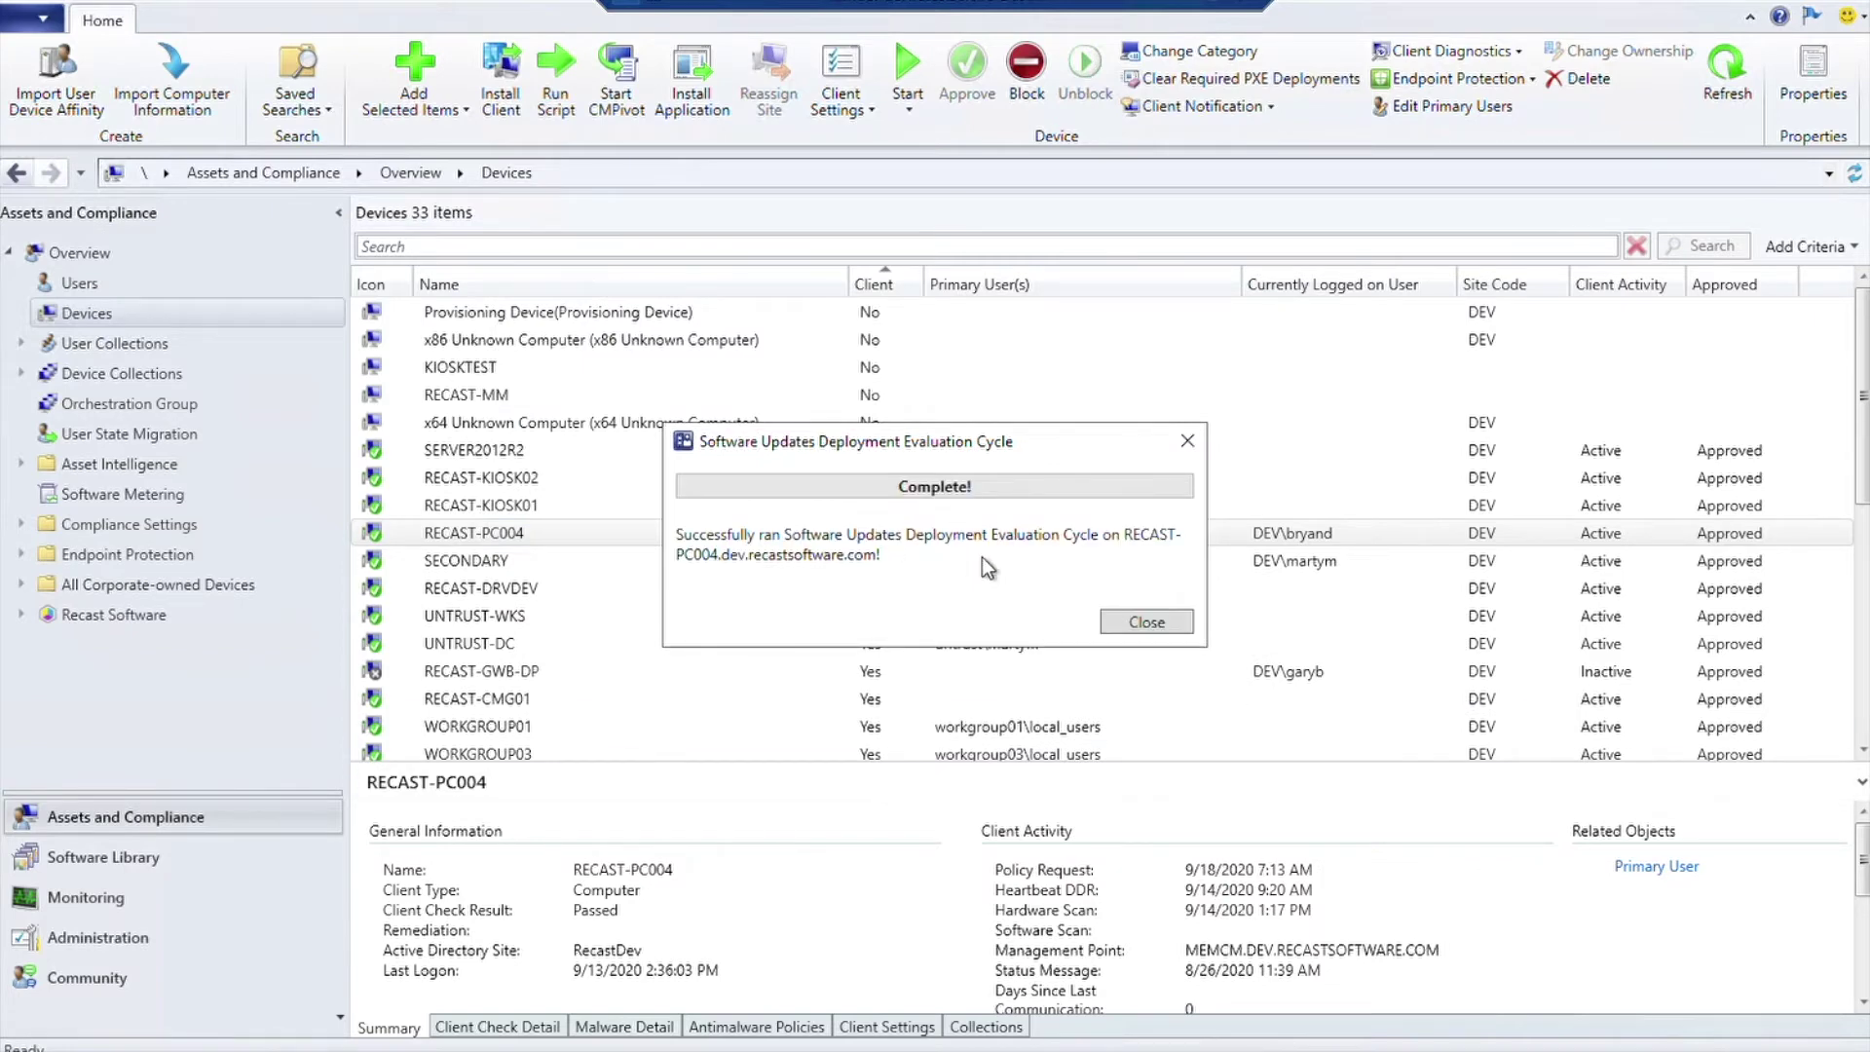
left_click(1130, 621)
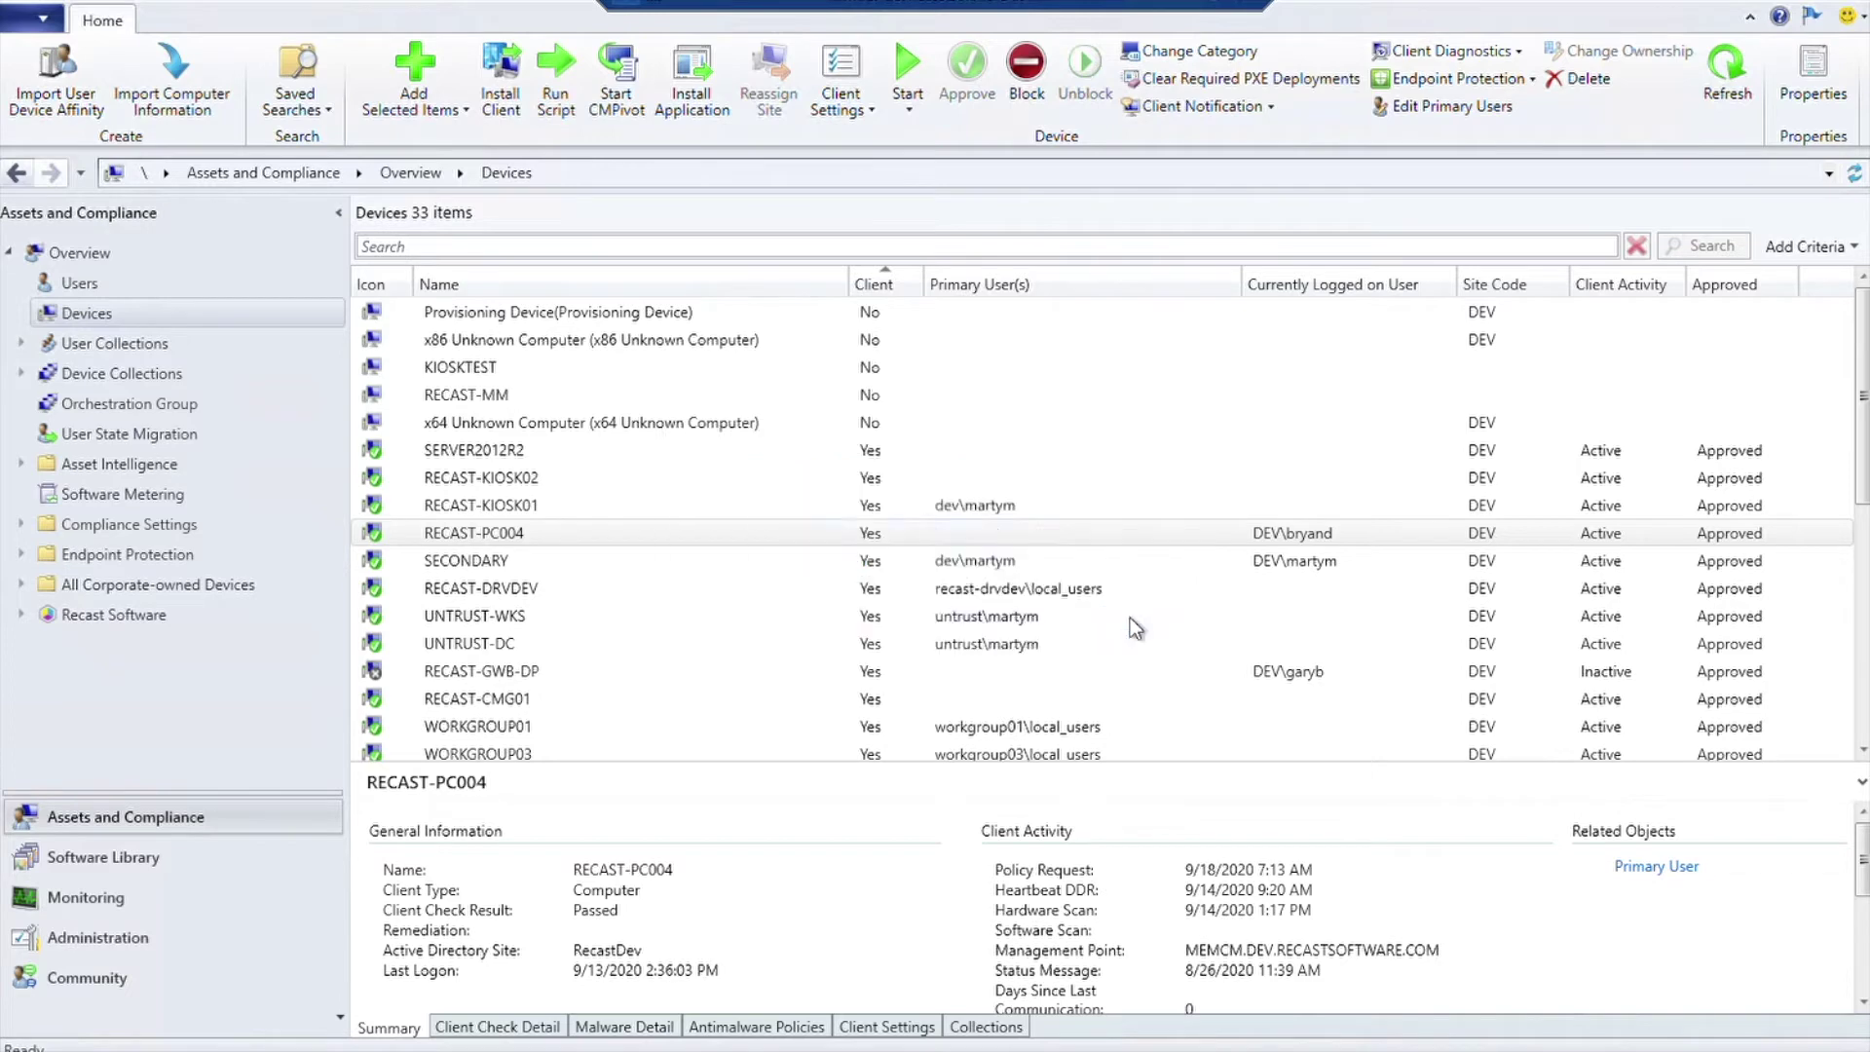
right_click(575, 541)
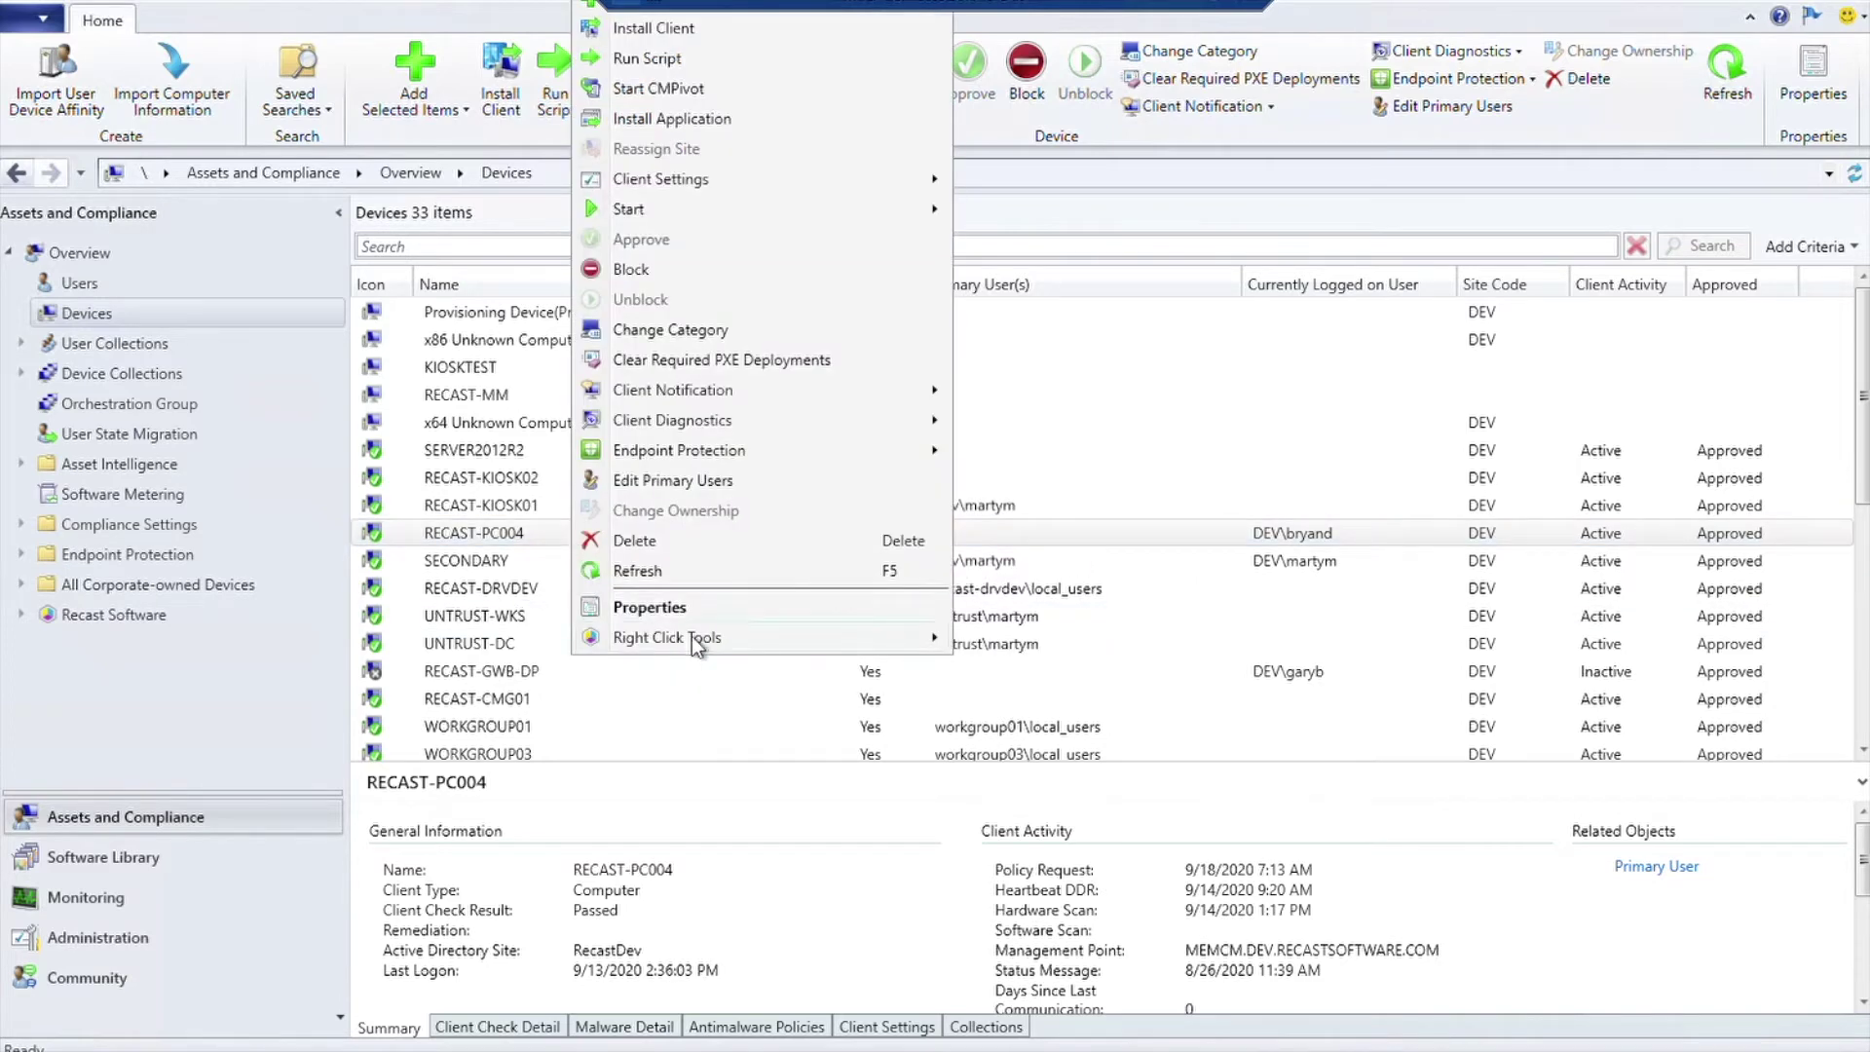
mouse_move(1057, 647)
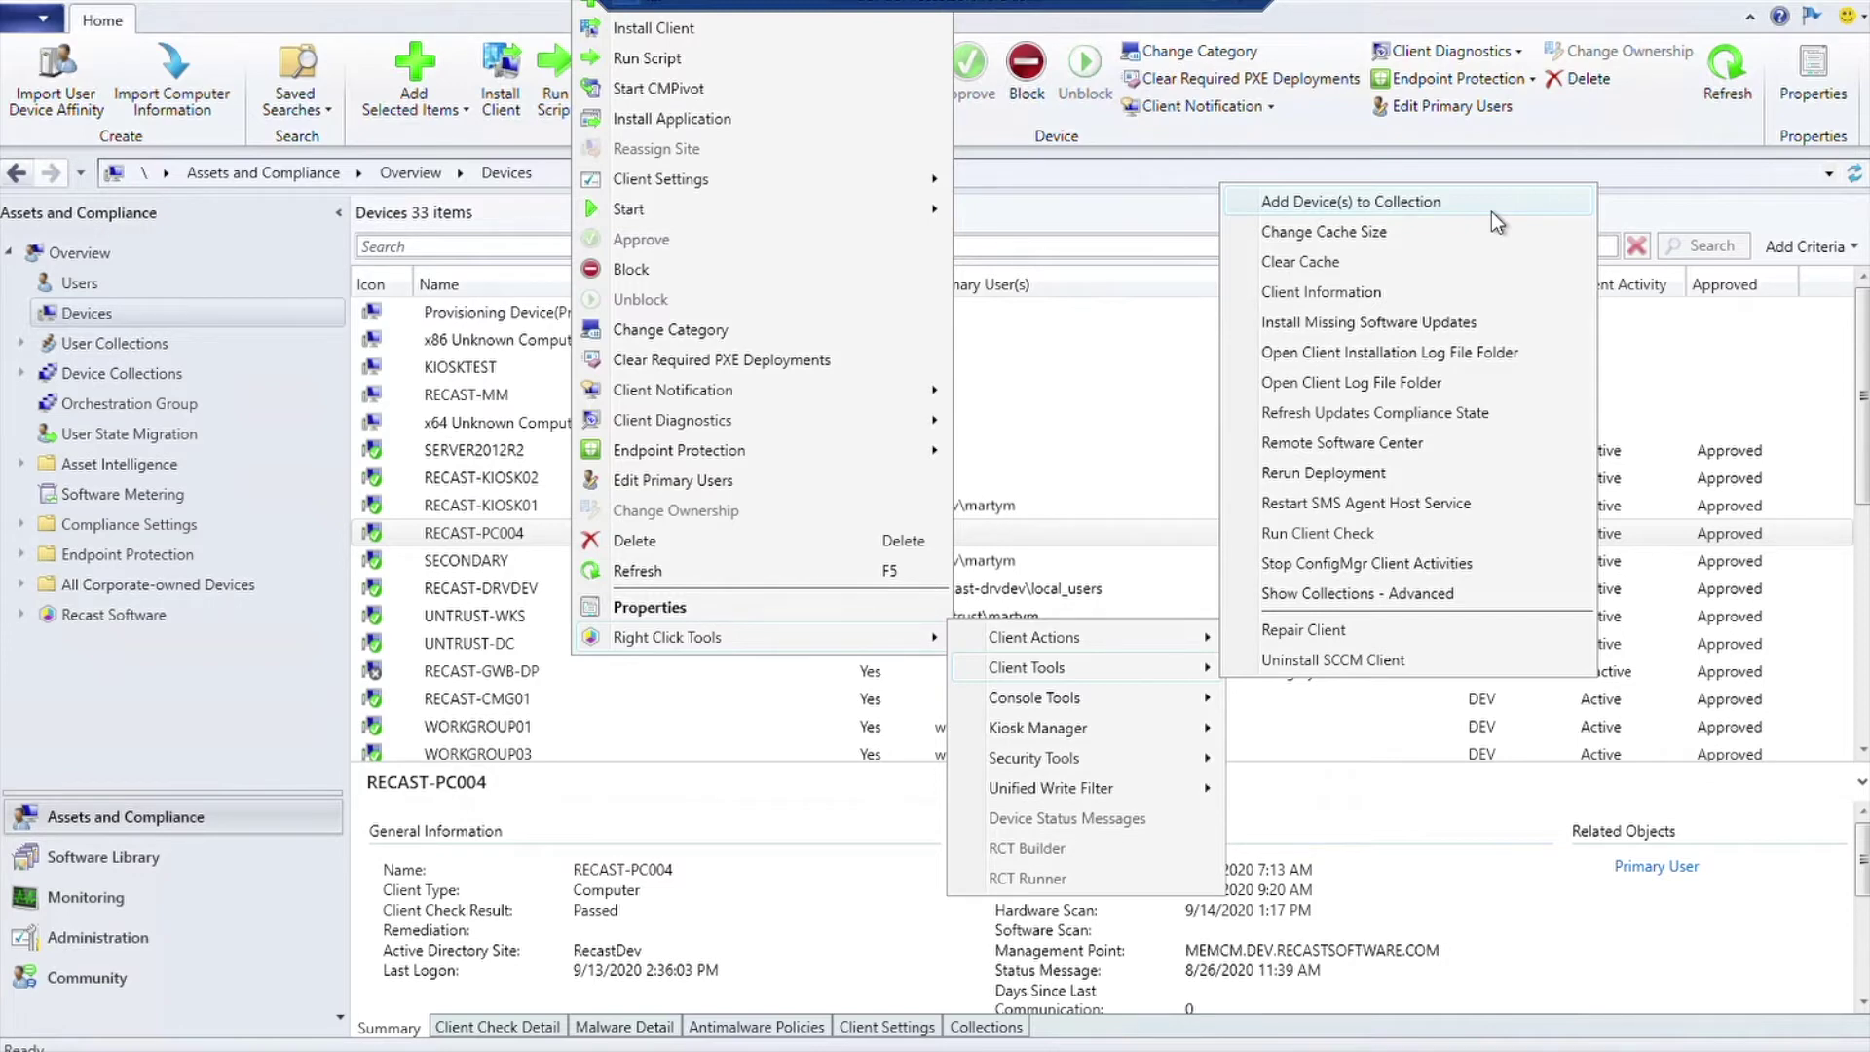
left_click(1492, 212)
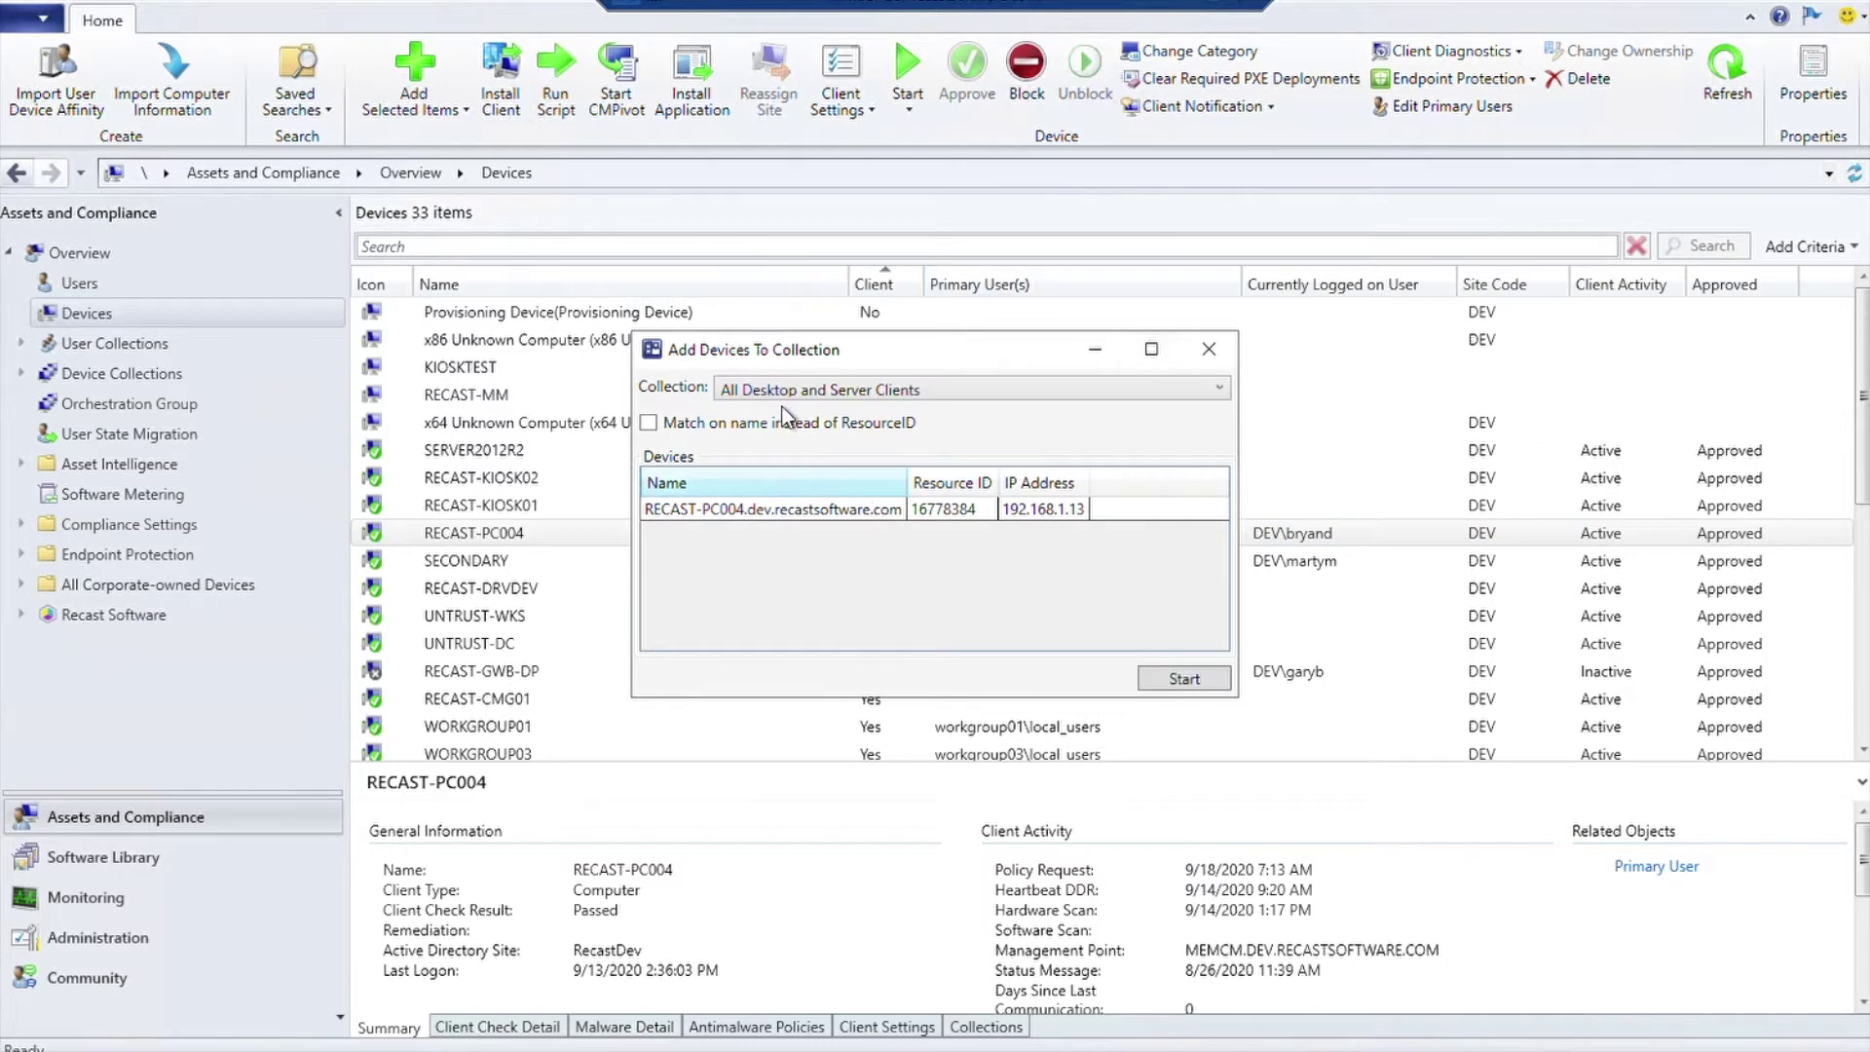
left_click(804, 397)
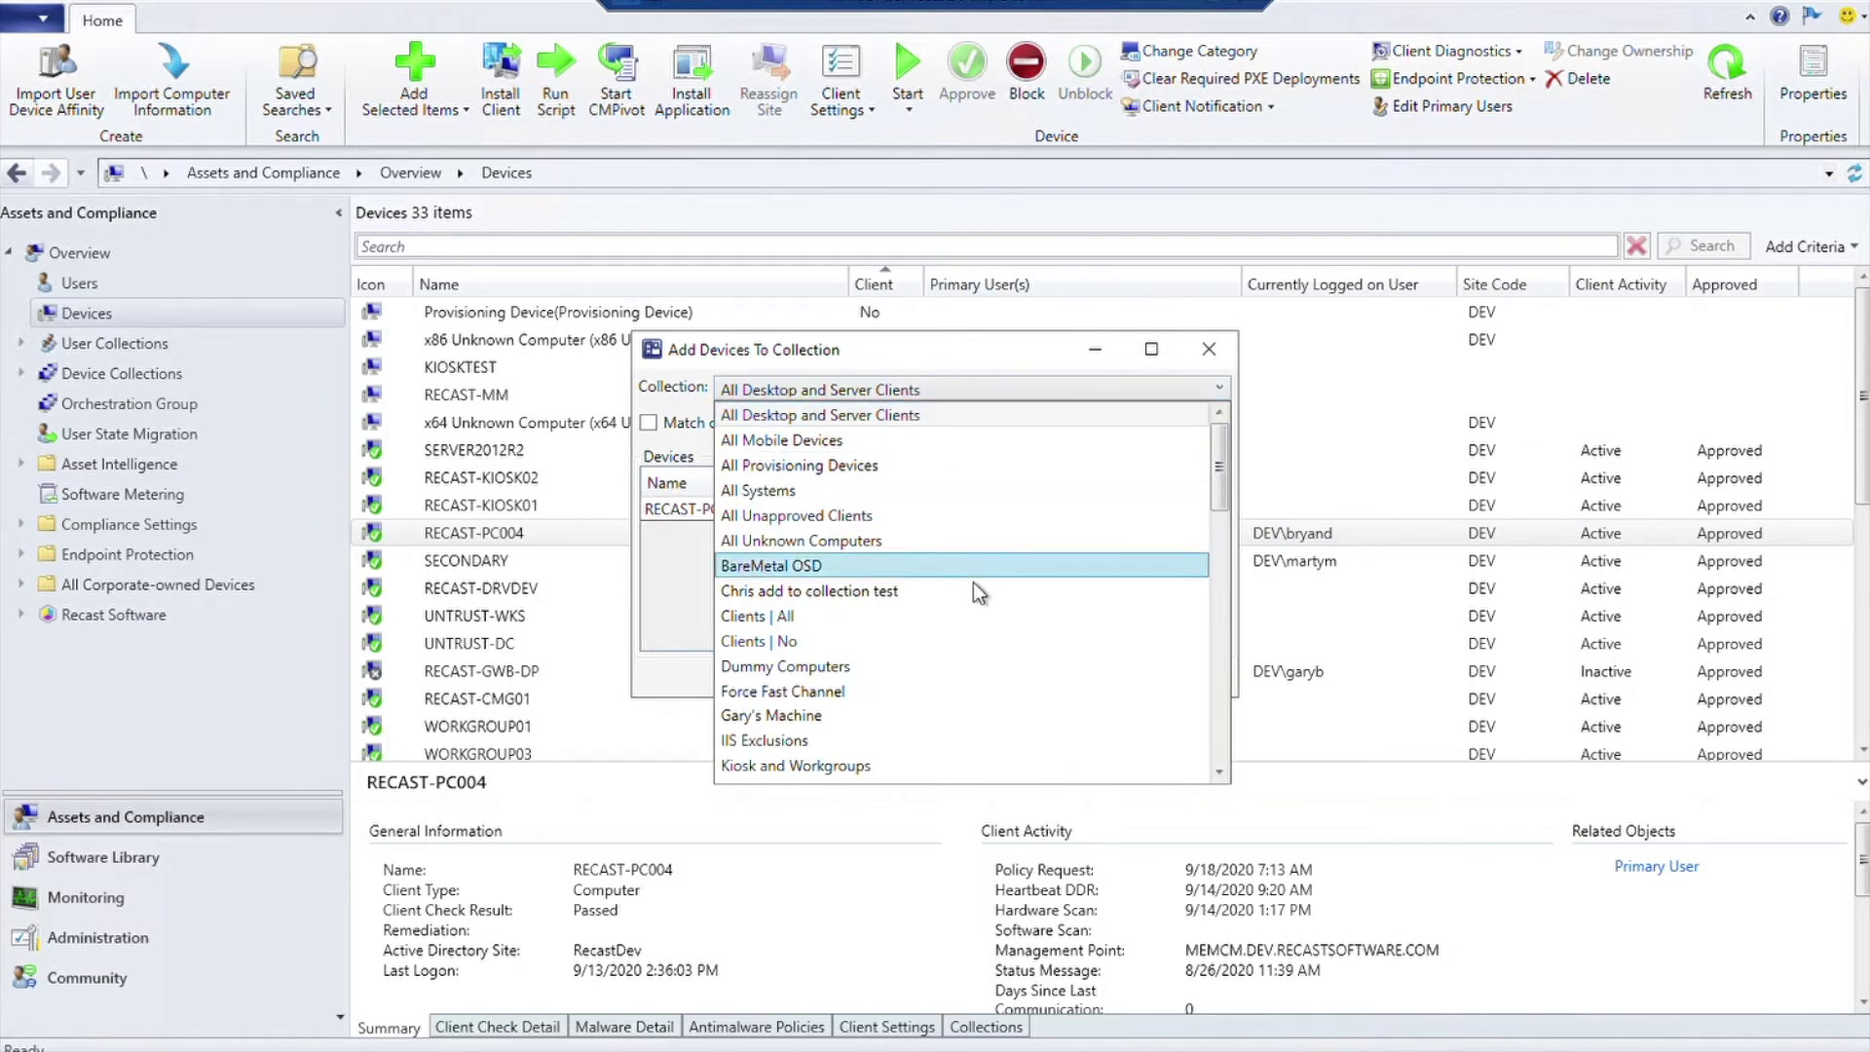
left_click(984, 347)
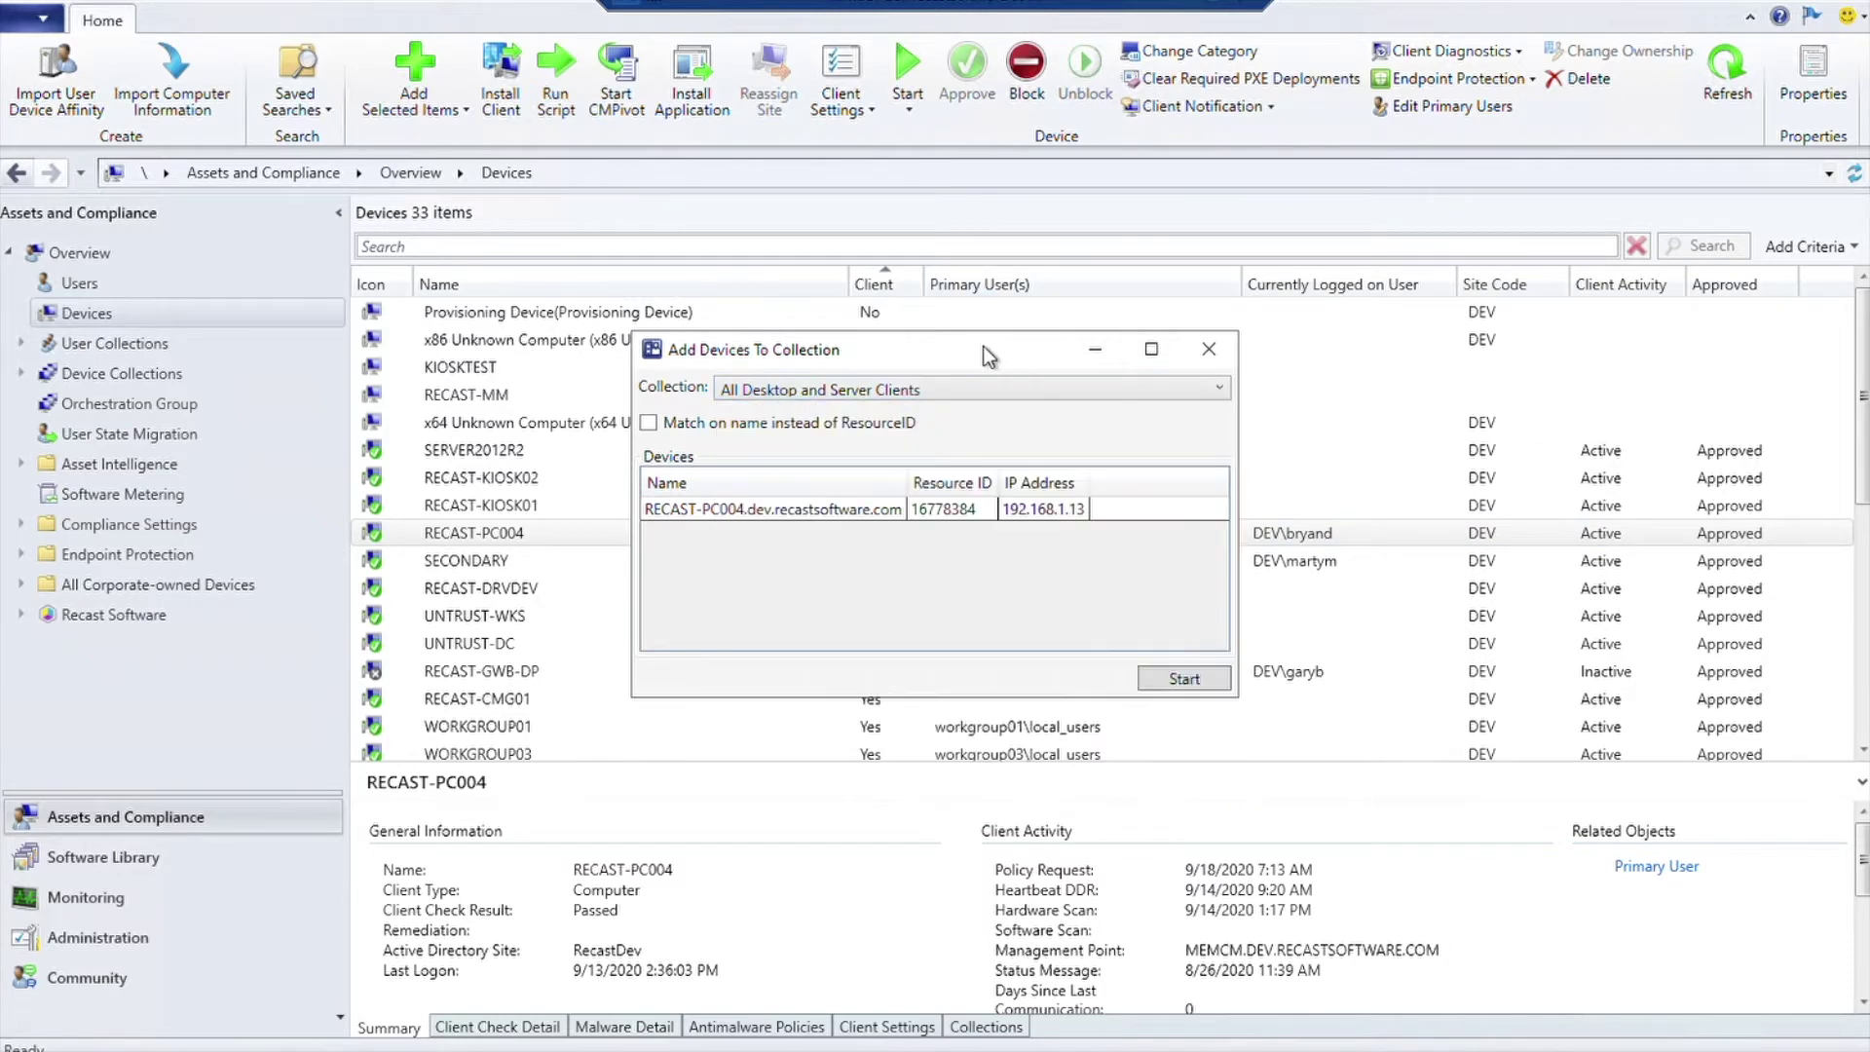
- Cancel the add-to-collection window and open RECAST-PC004's Client Information on its Cache page
left_click(1210, 349)
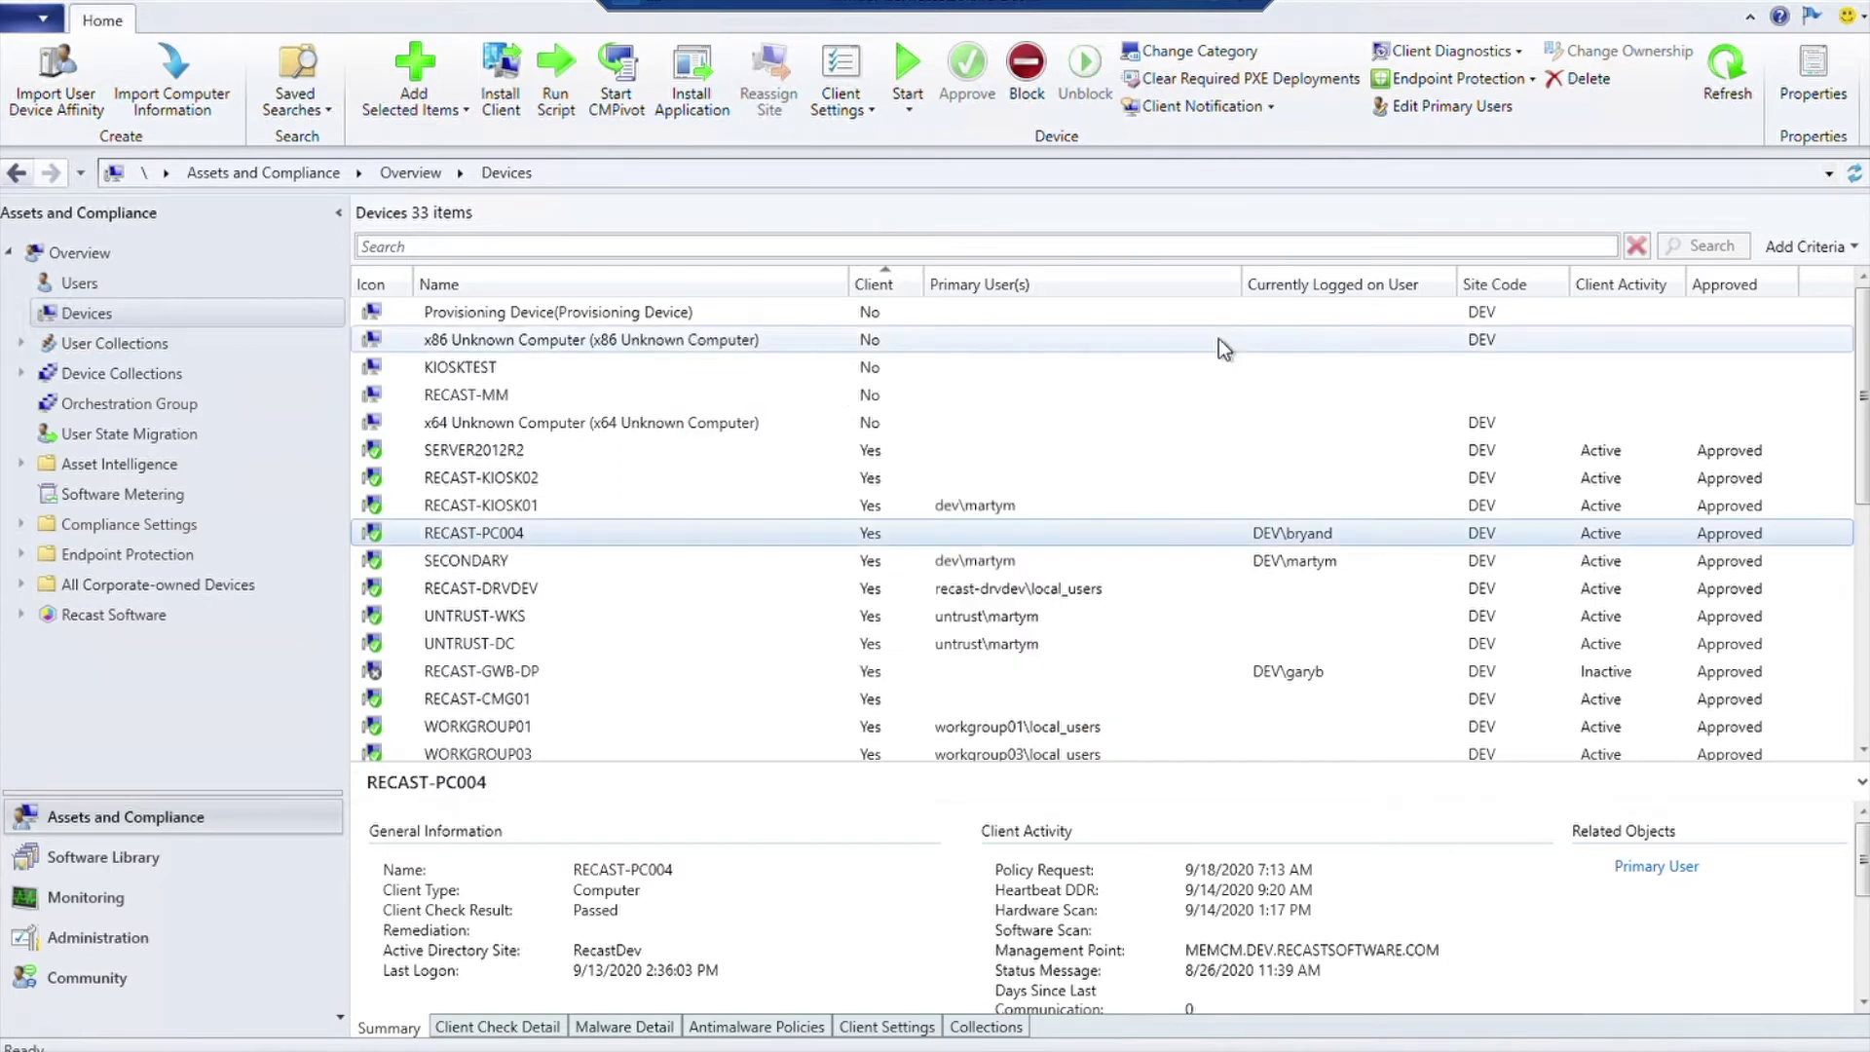
right_click(627, 545)
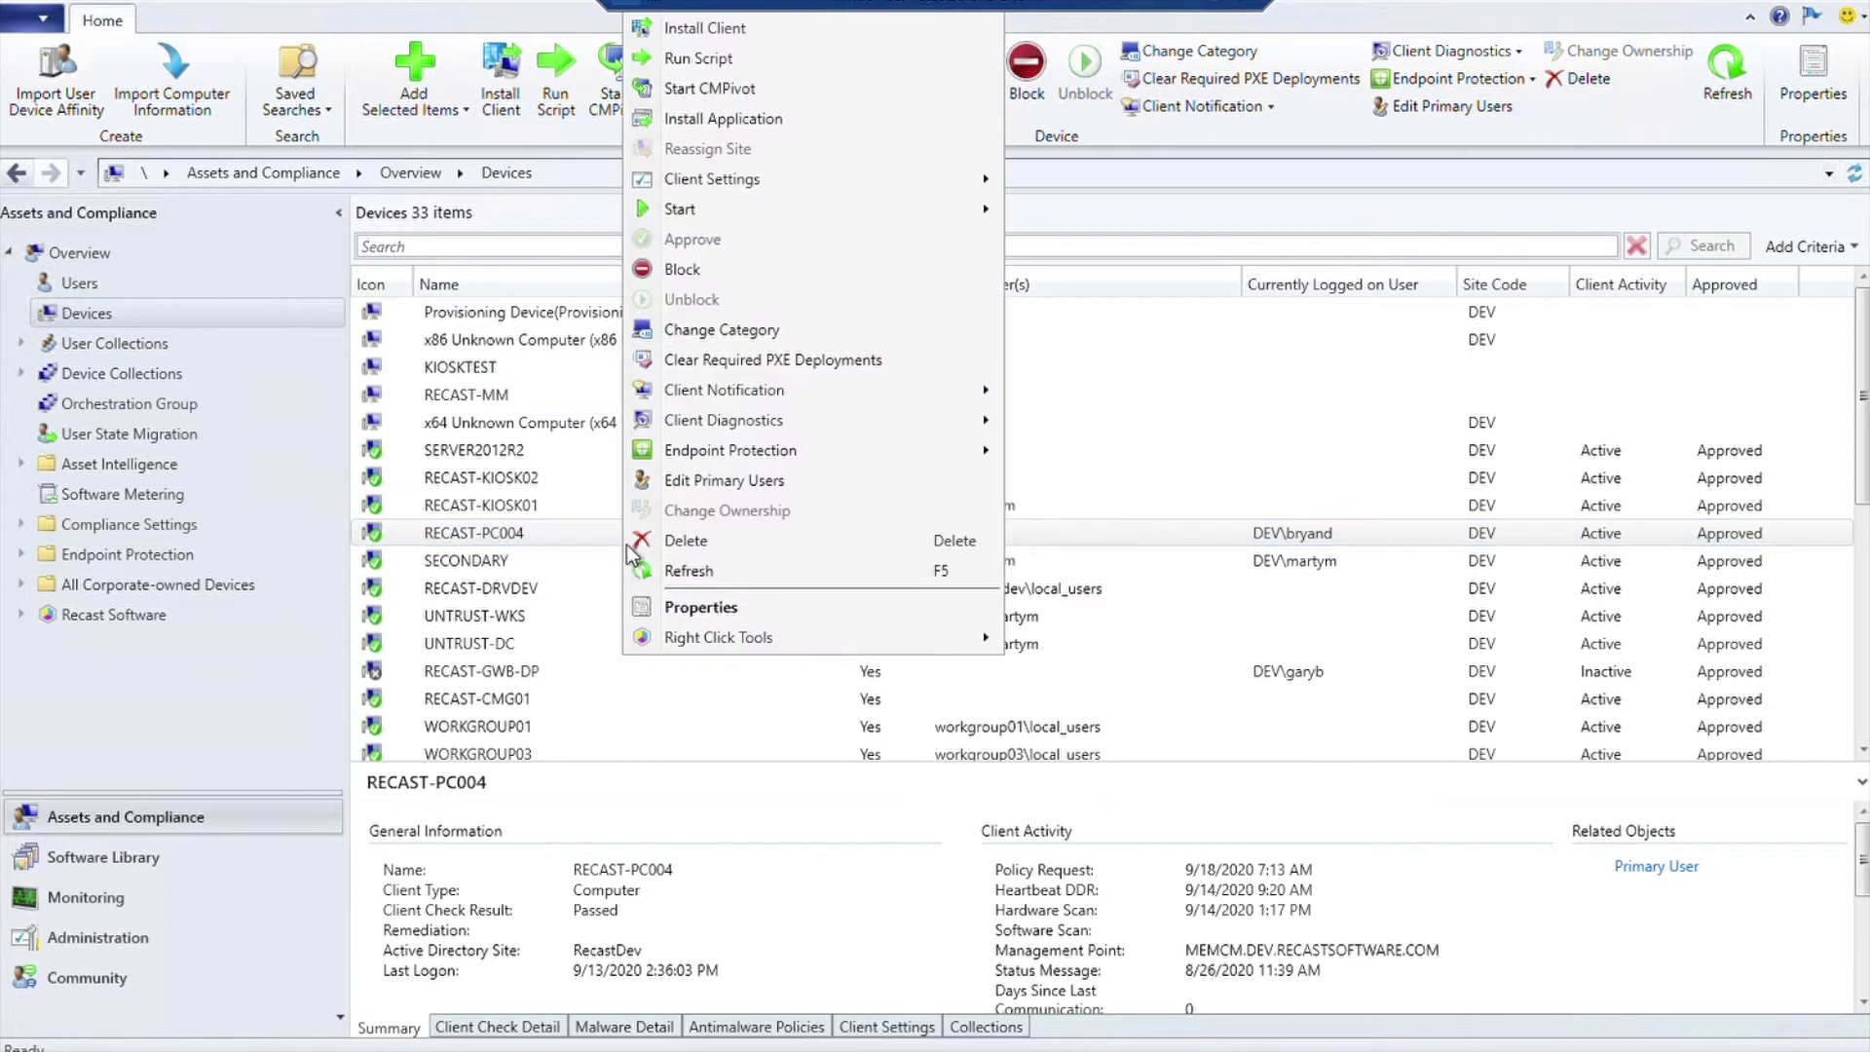
mouse_move(719, 641)
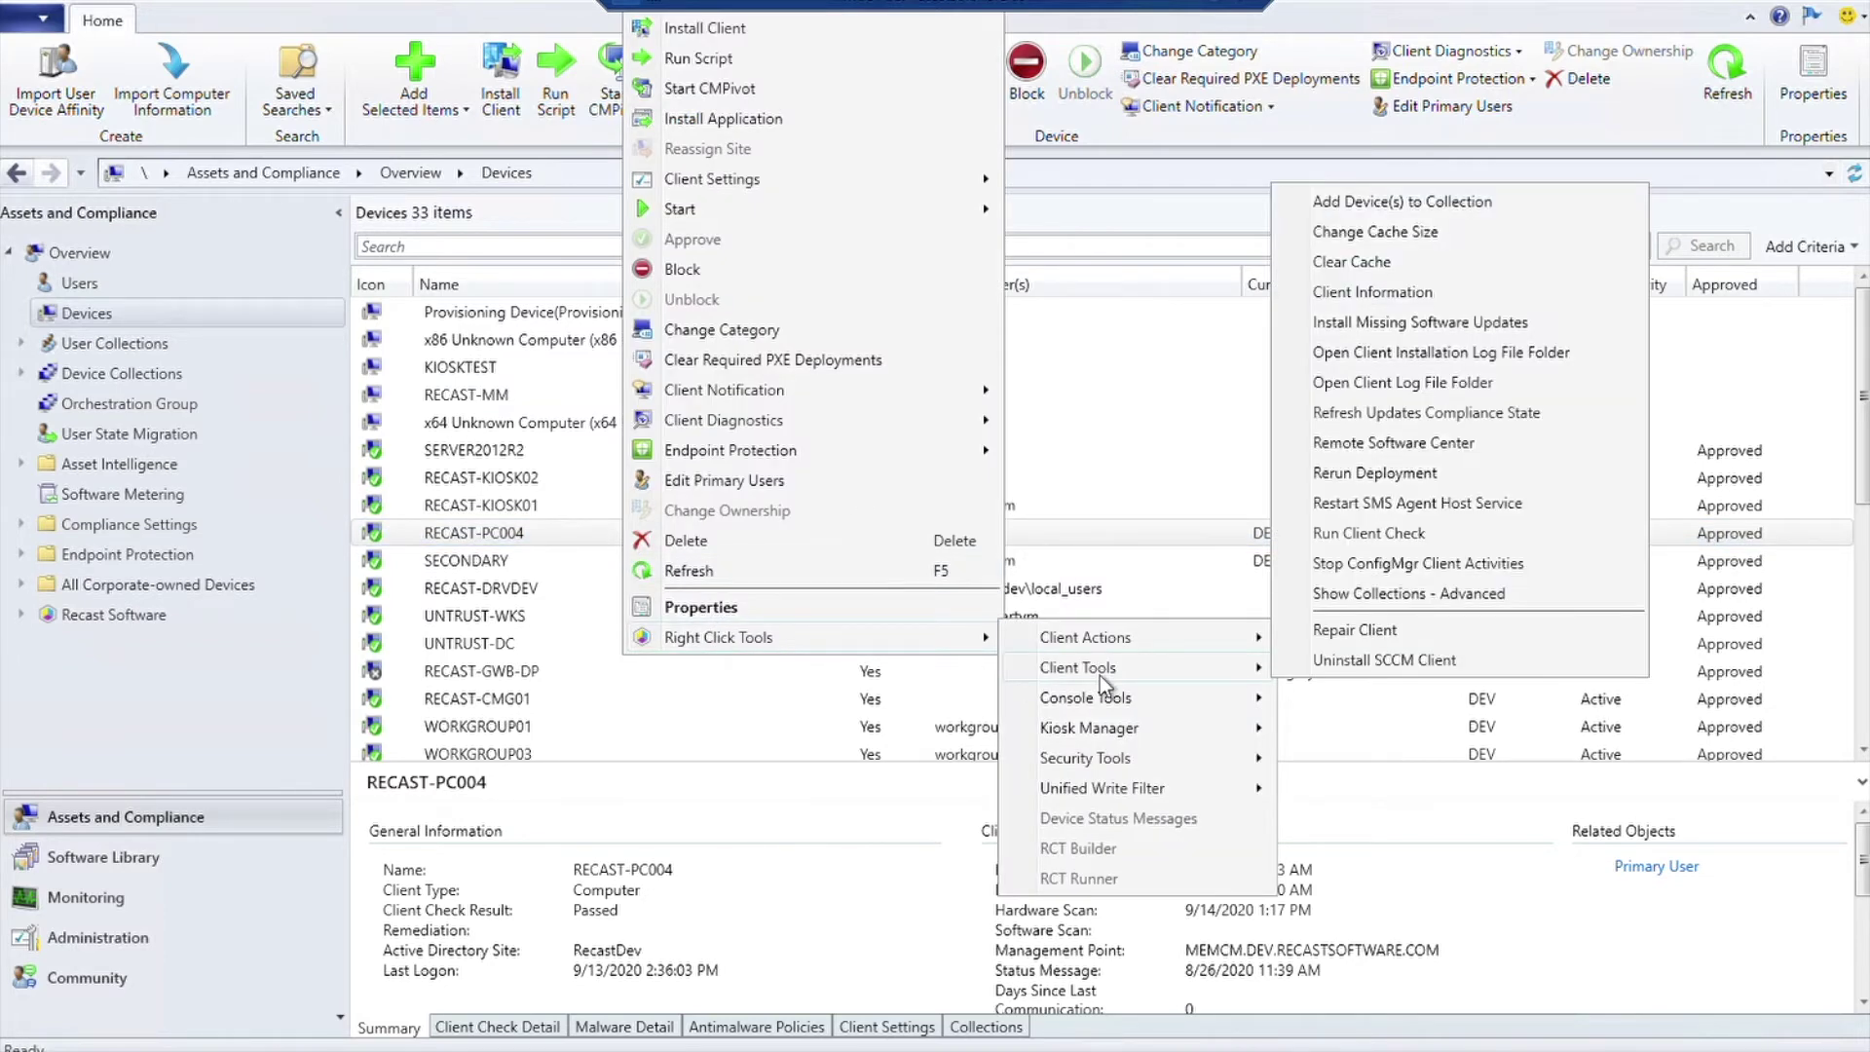
left_click(1371, 293)
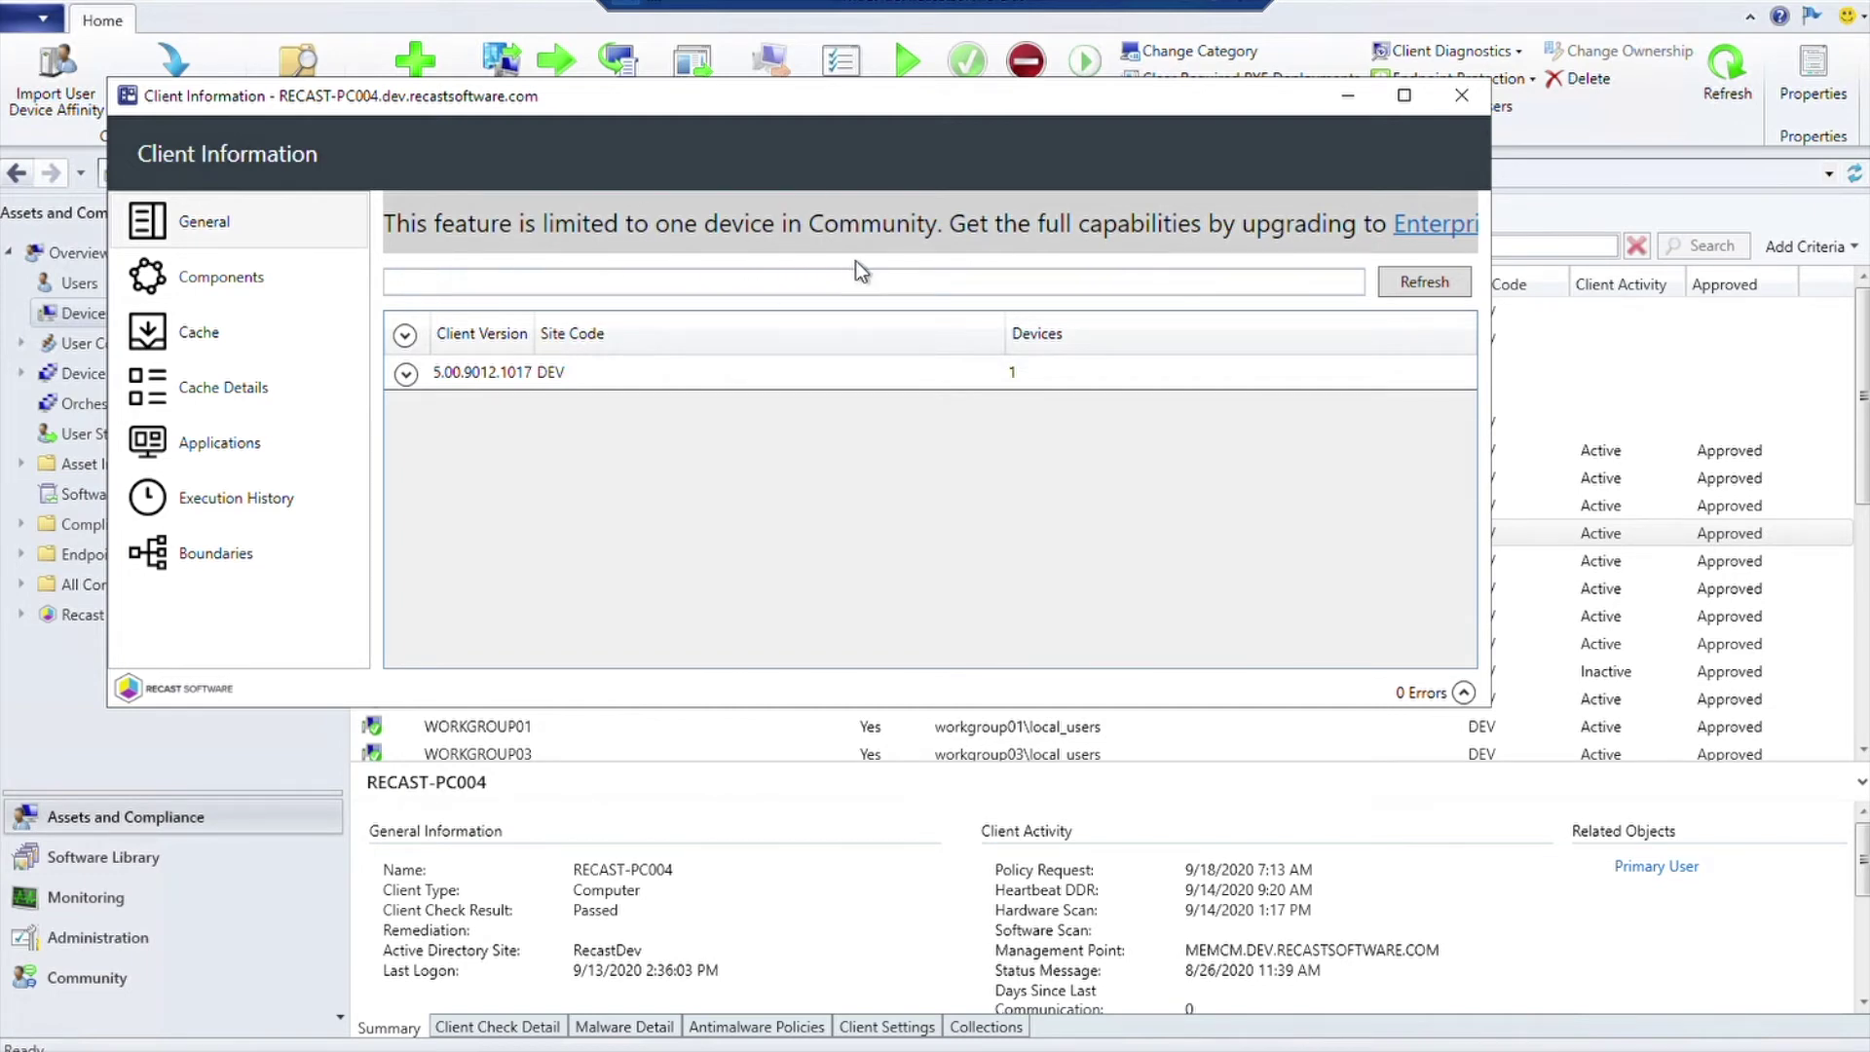
left_click(226, 341)
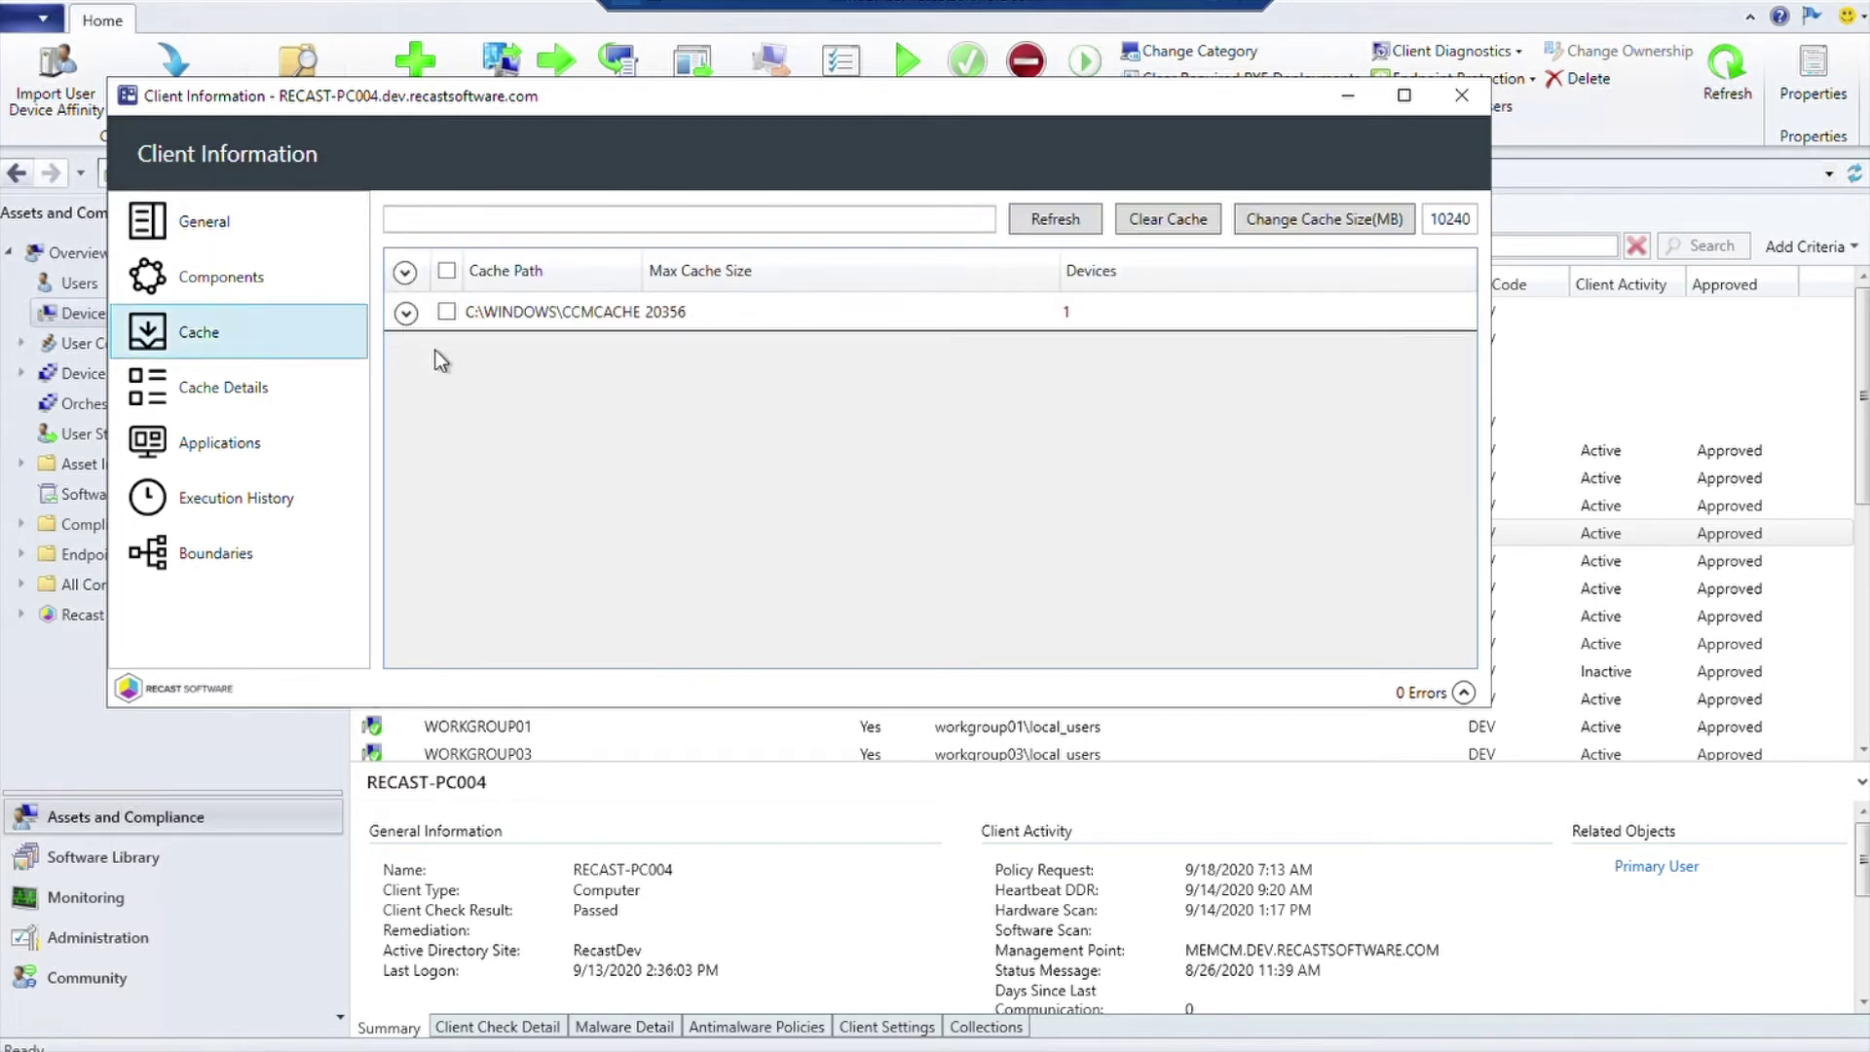
- Review RECAST-PC004's cache space usage and cached content, expanding and checking the first cached item
left_click(405, 313)
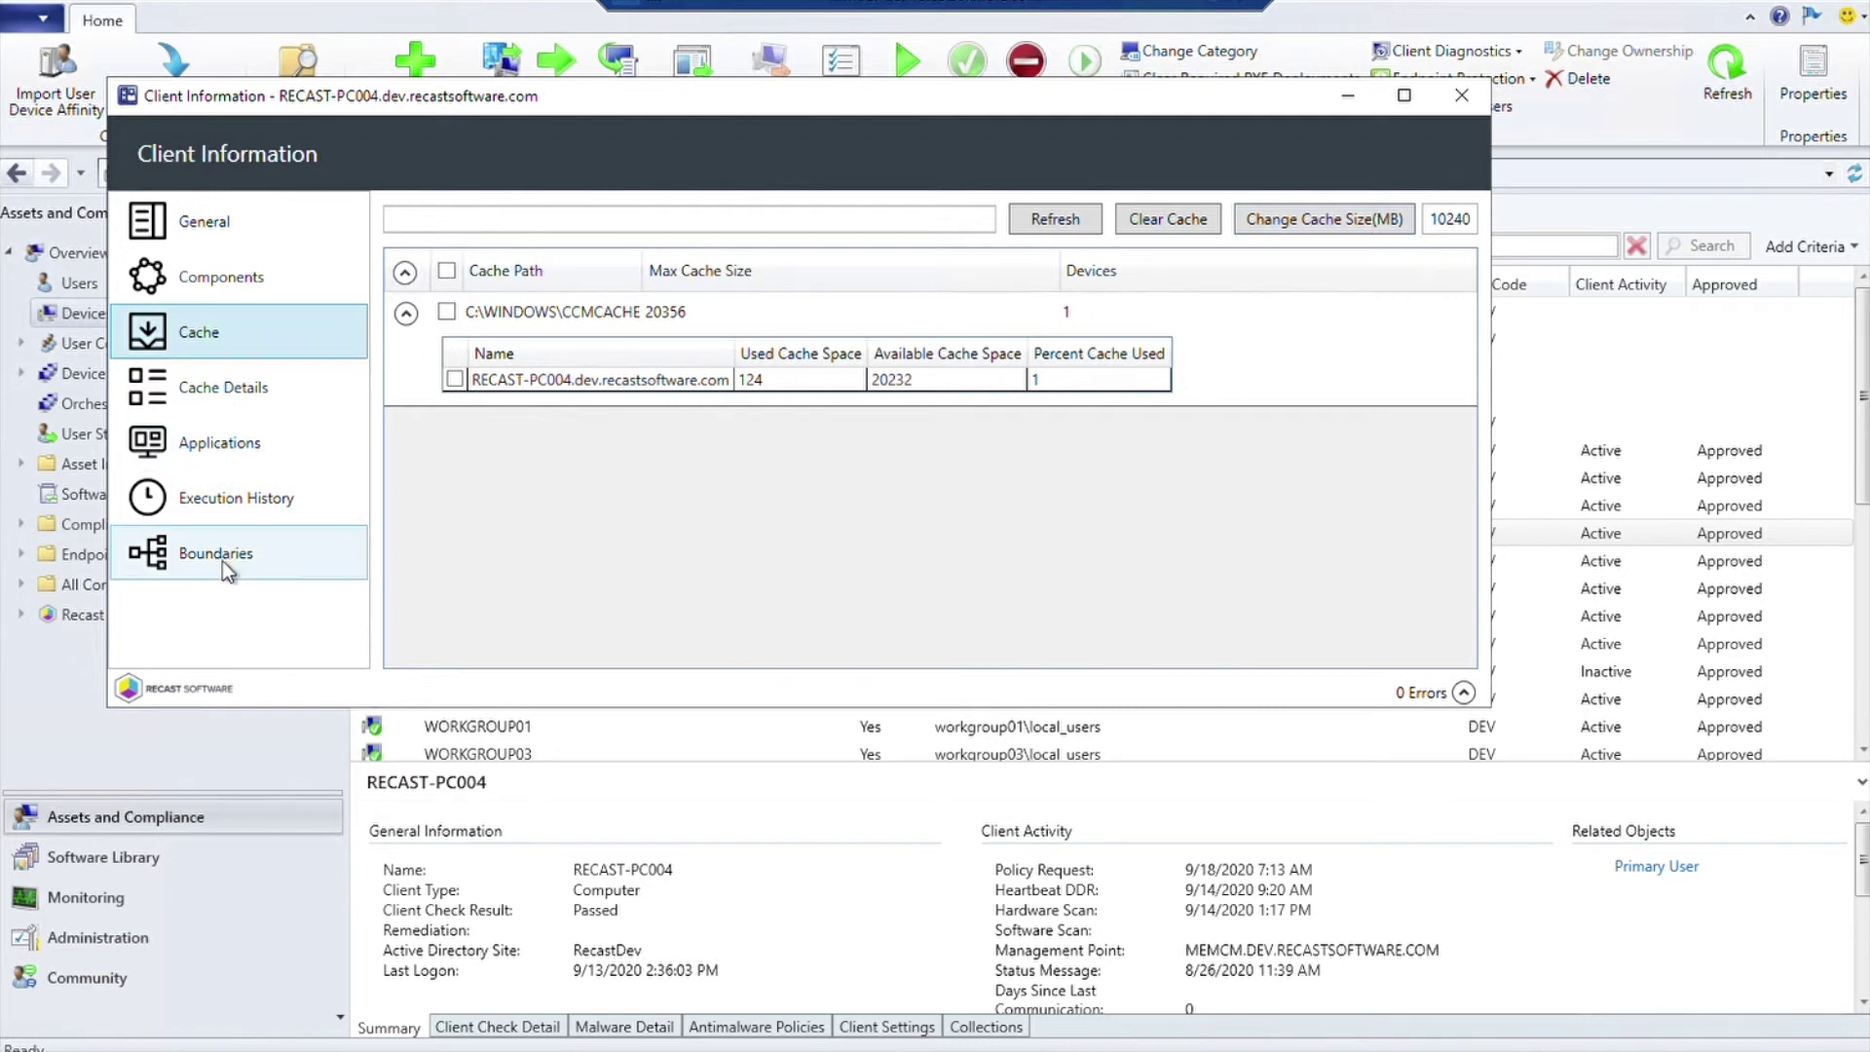
left_click(196, 396)
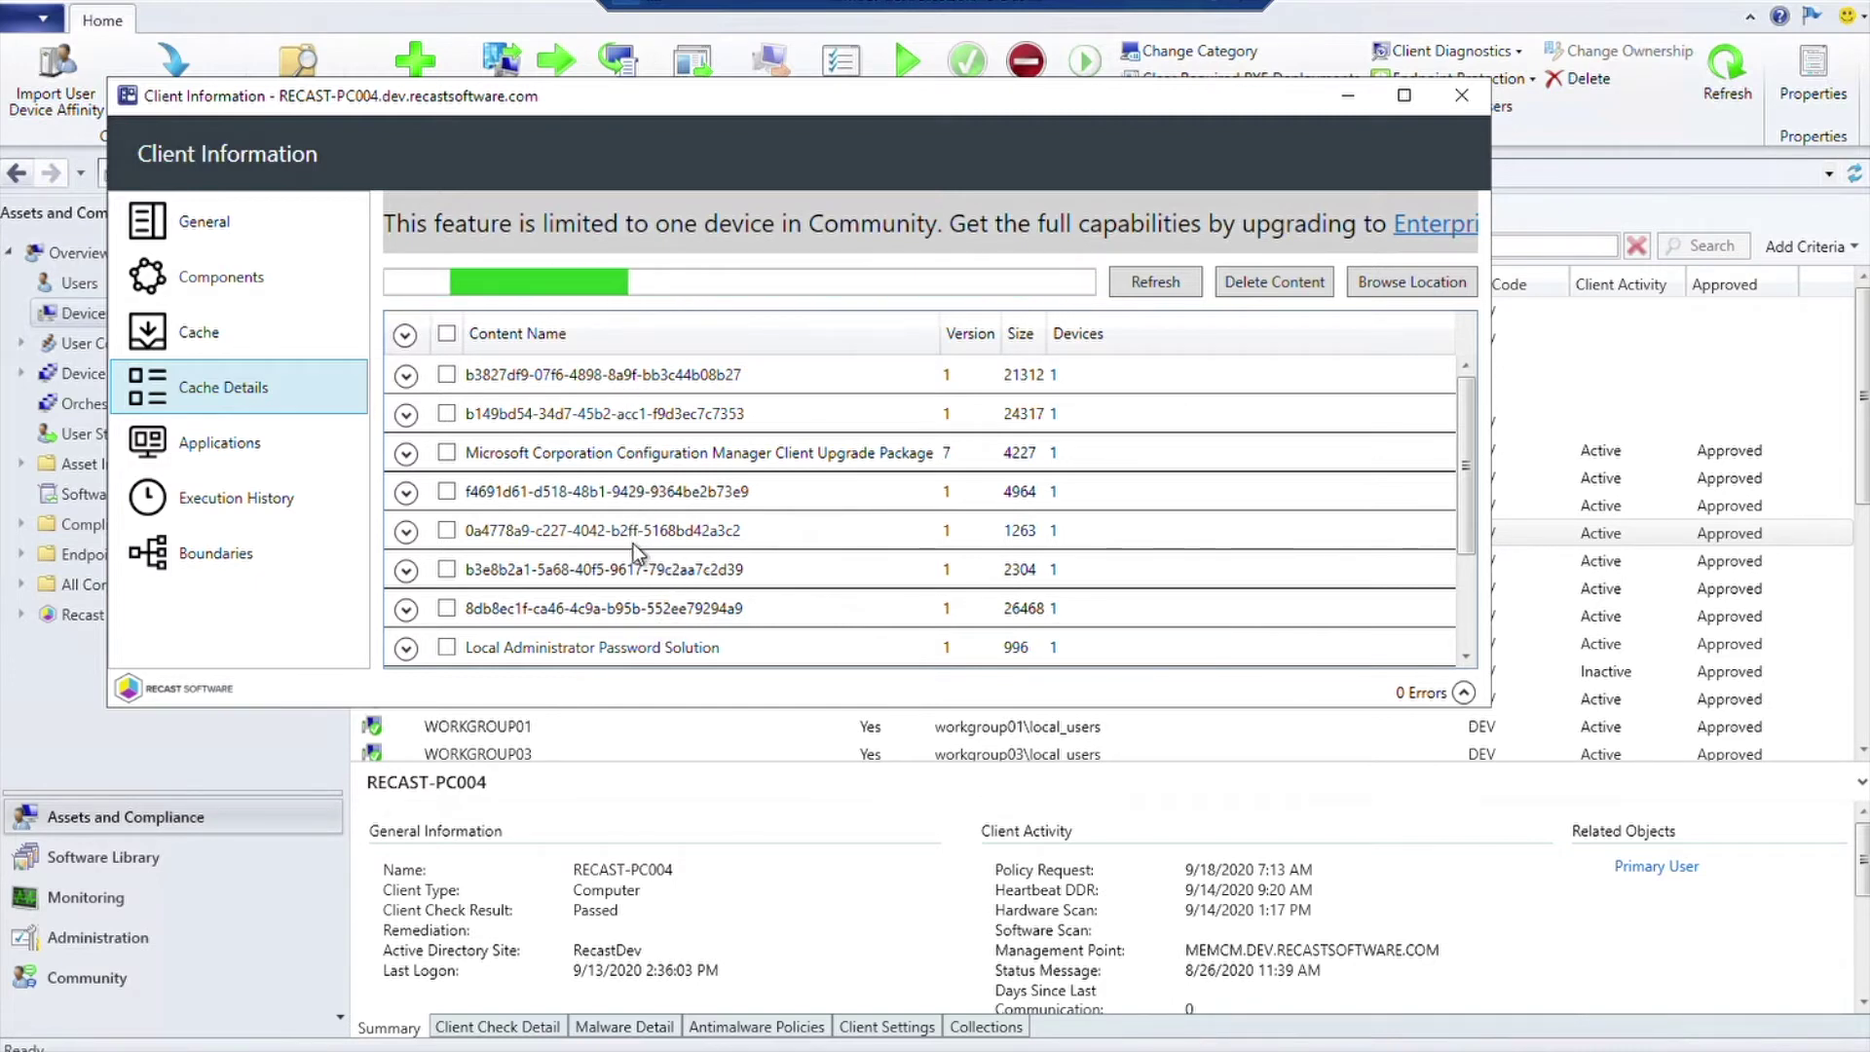
left_click(407, 376)
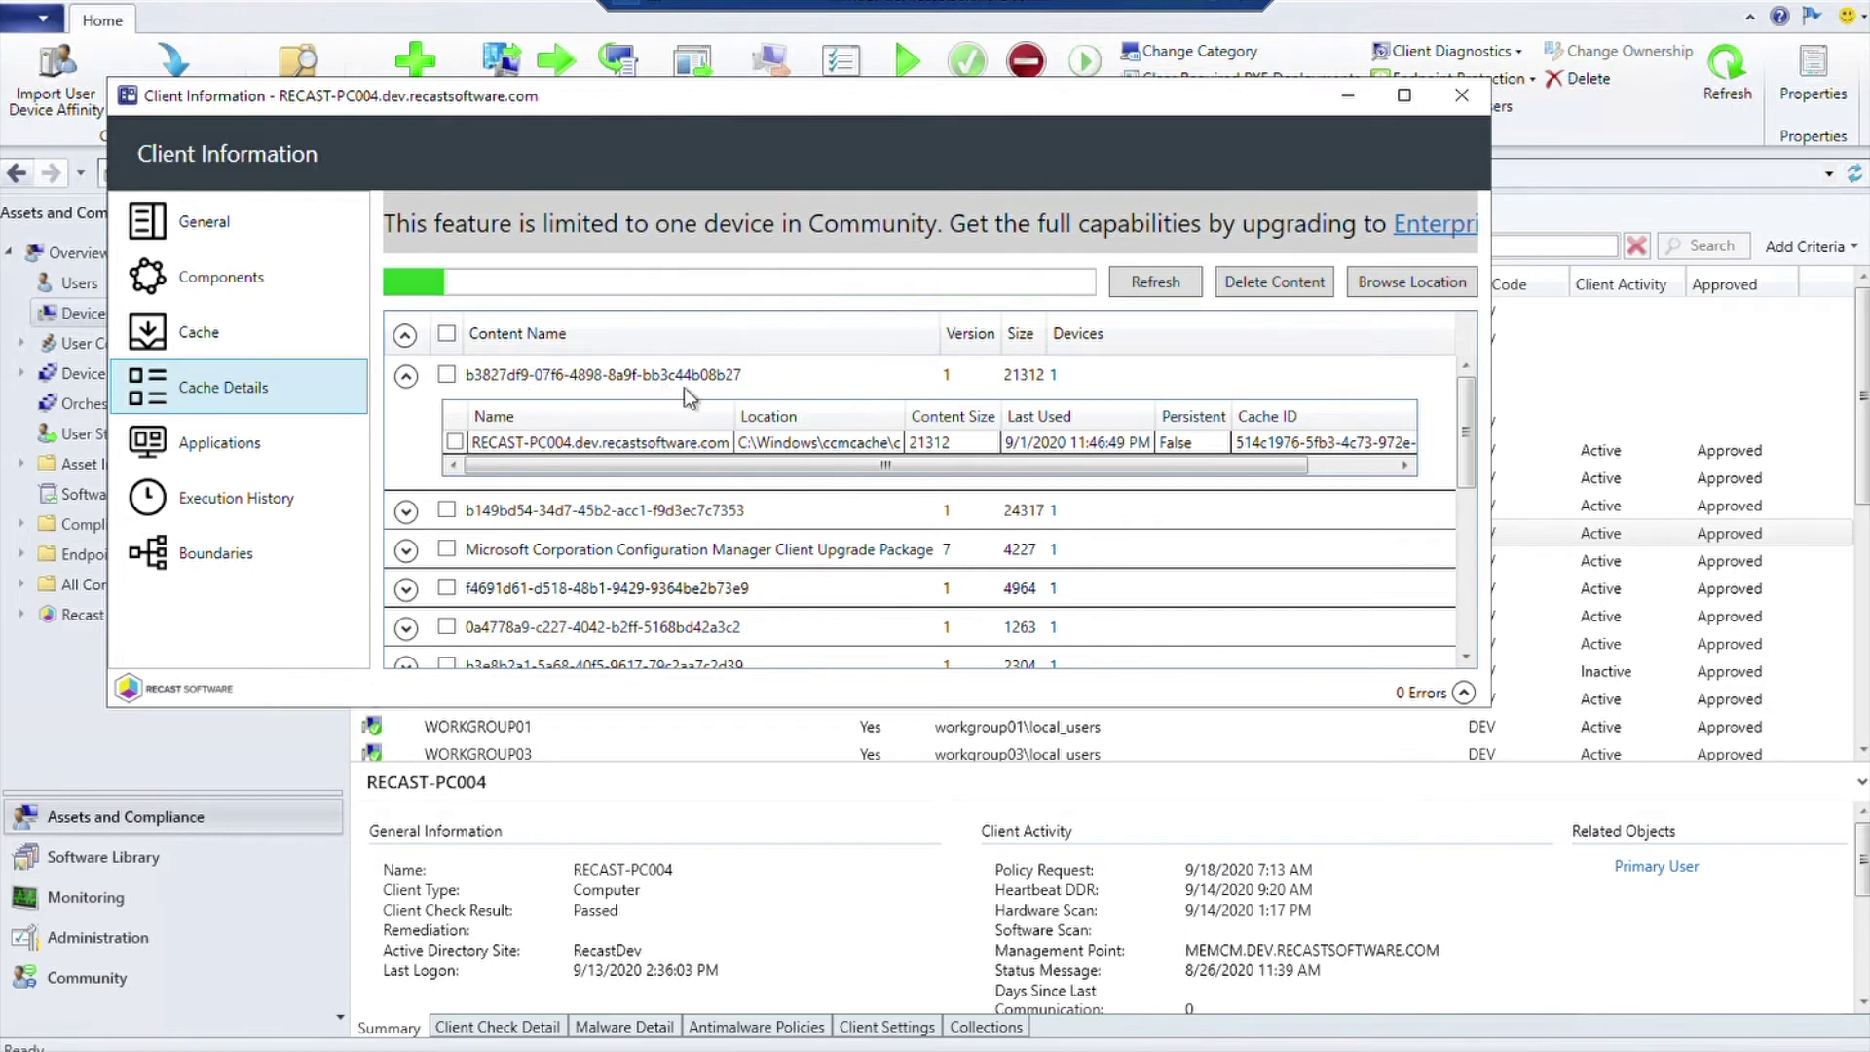
left_click(449, 375)
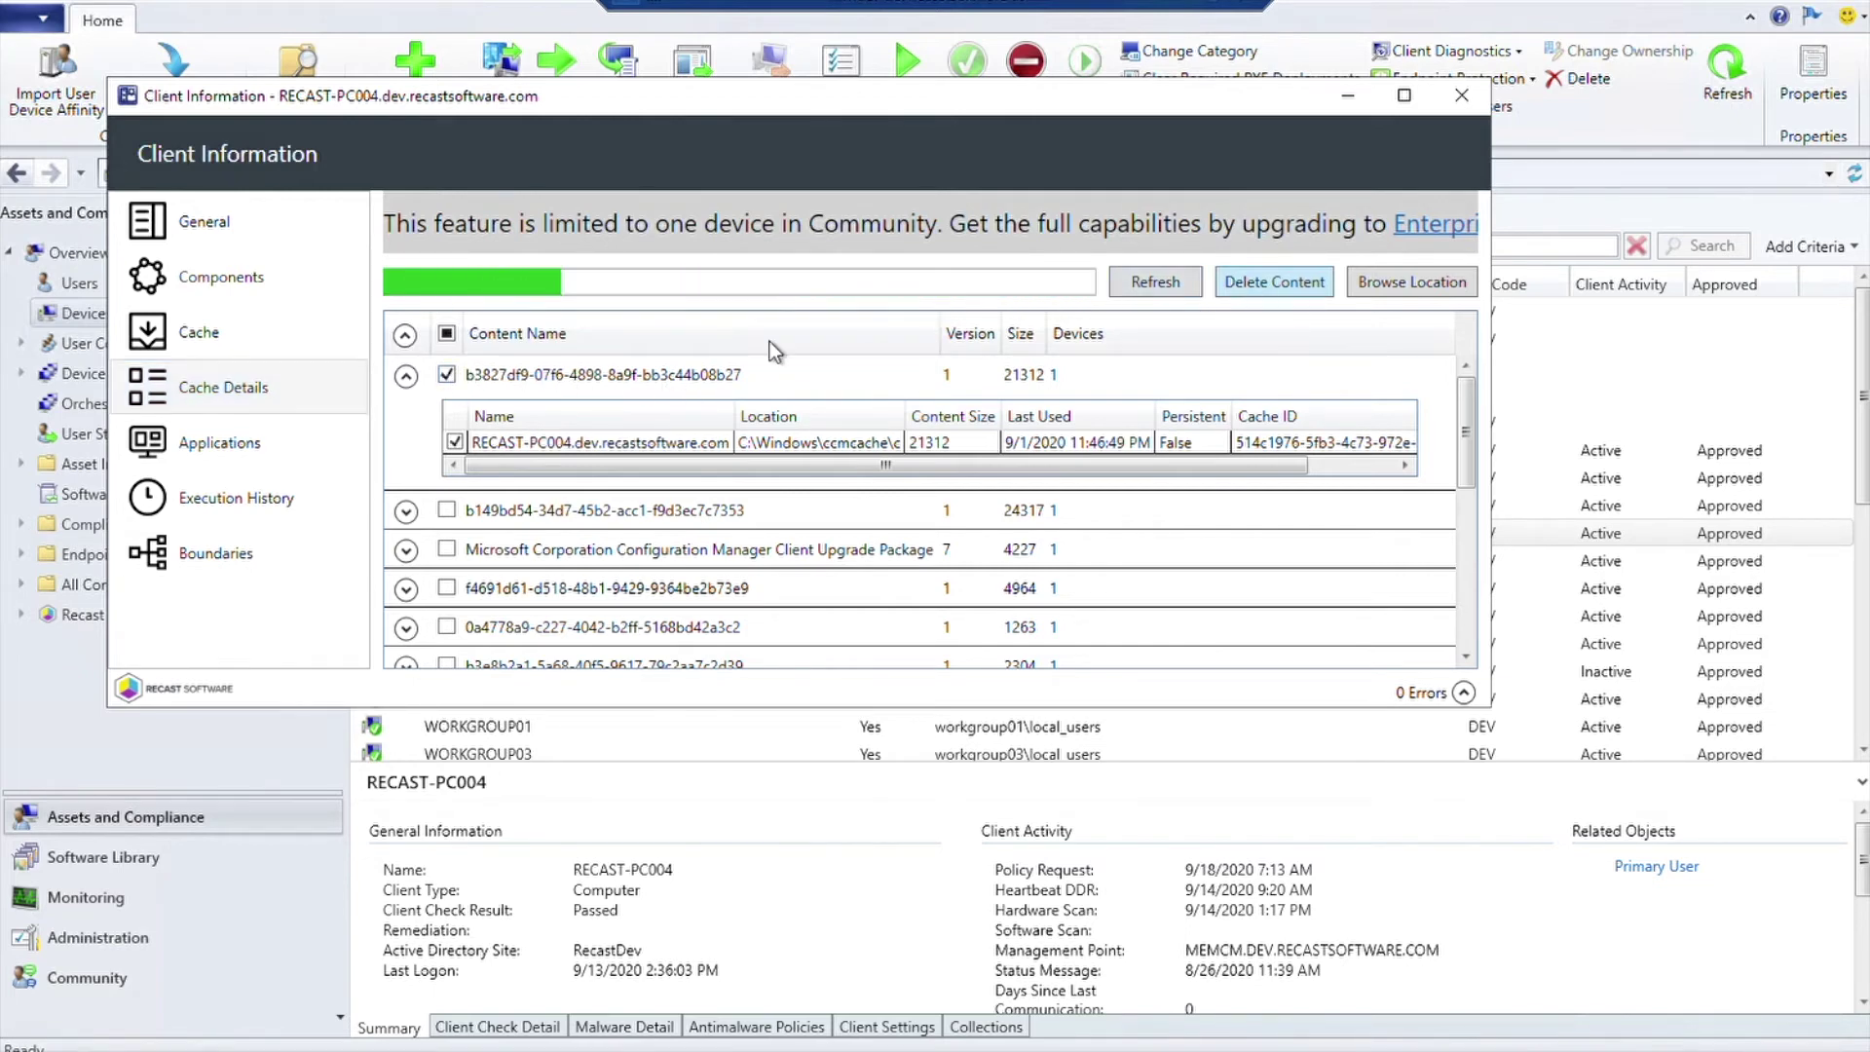
left_click(214, 554)
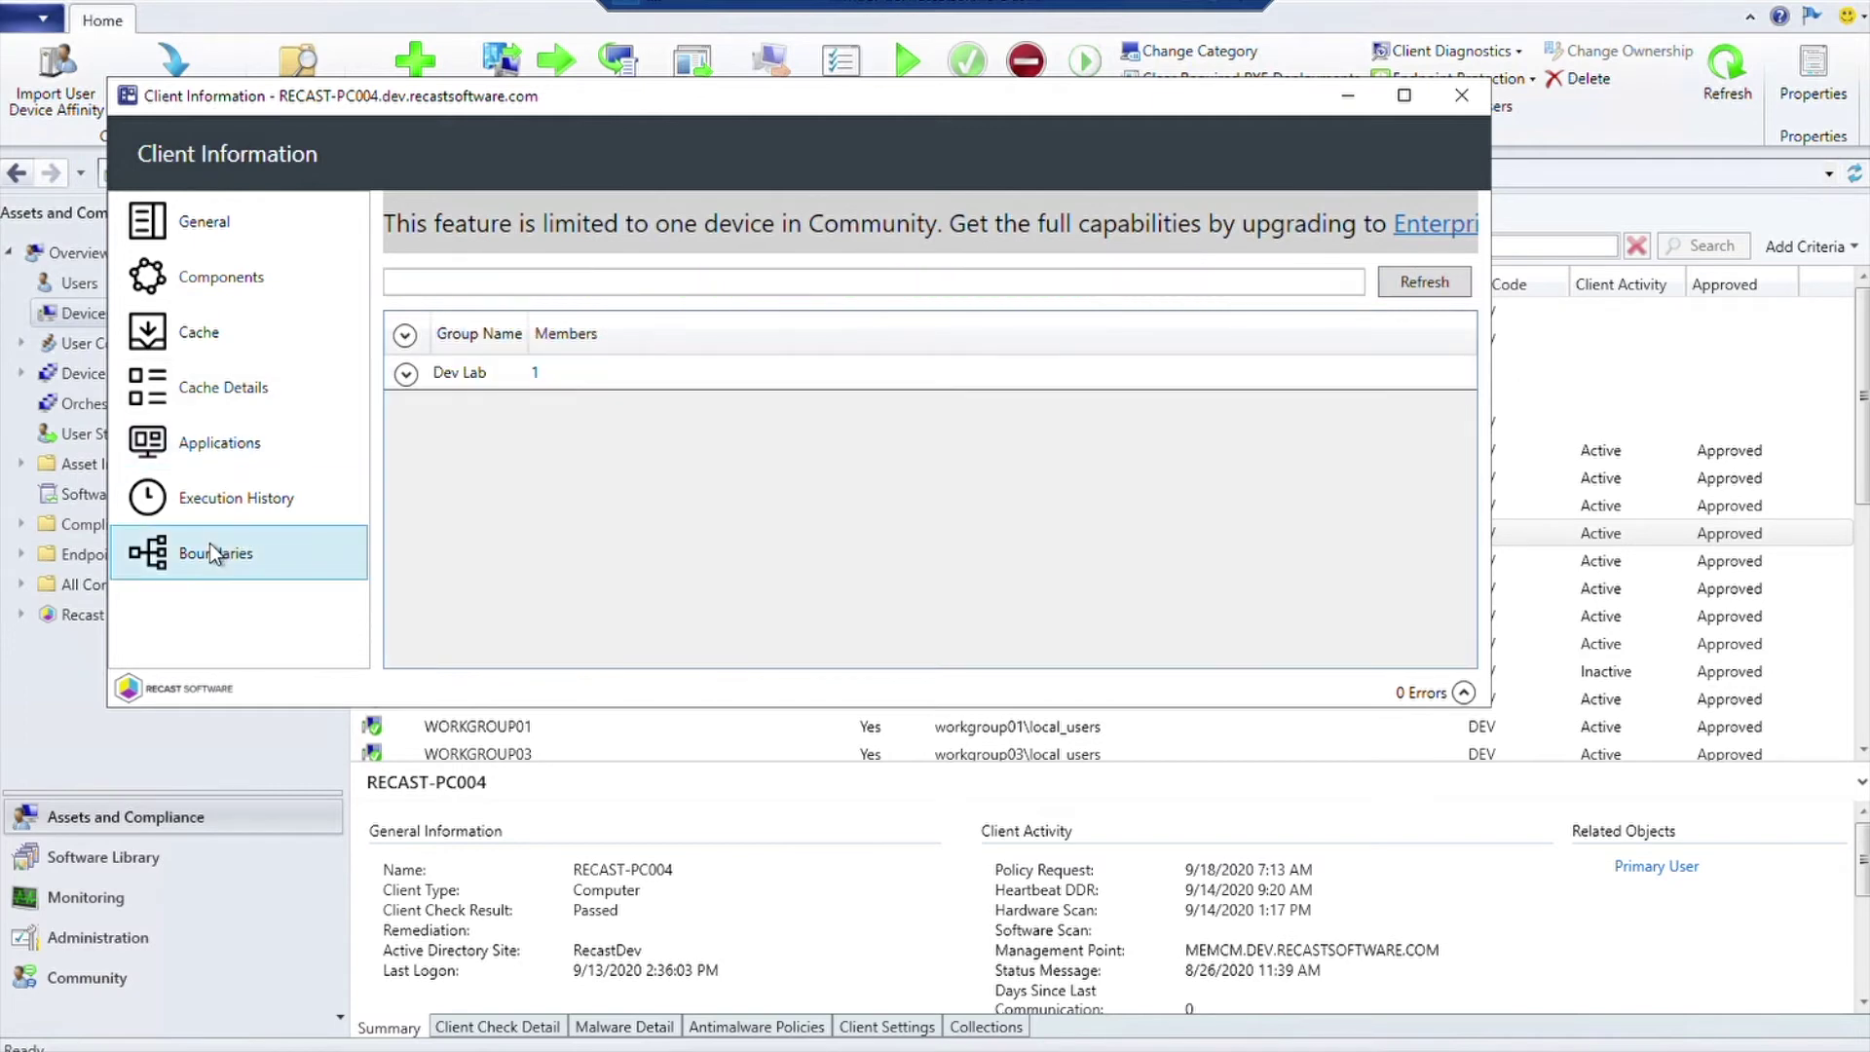
- Expand Dev Lab to show boundary 192.168.1.1-192.168.1.254, then close Client Information
left_click(406, 375)
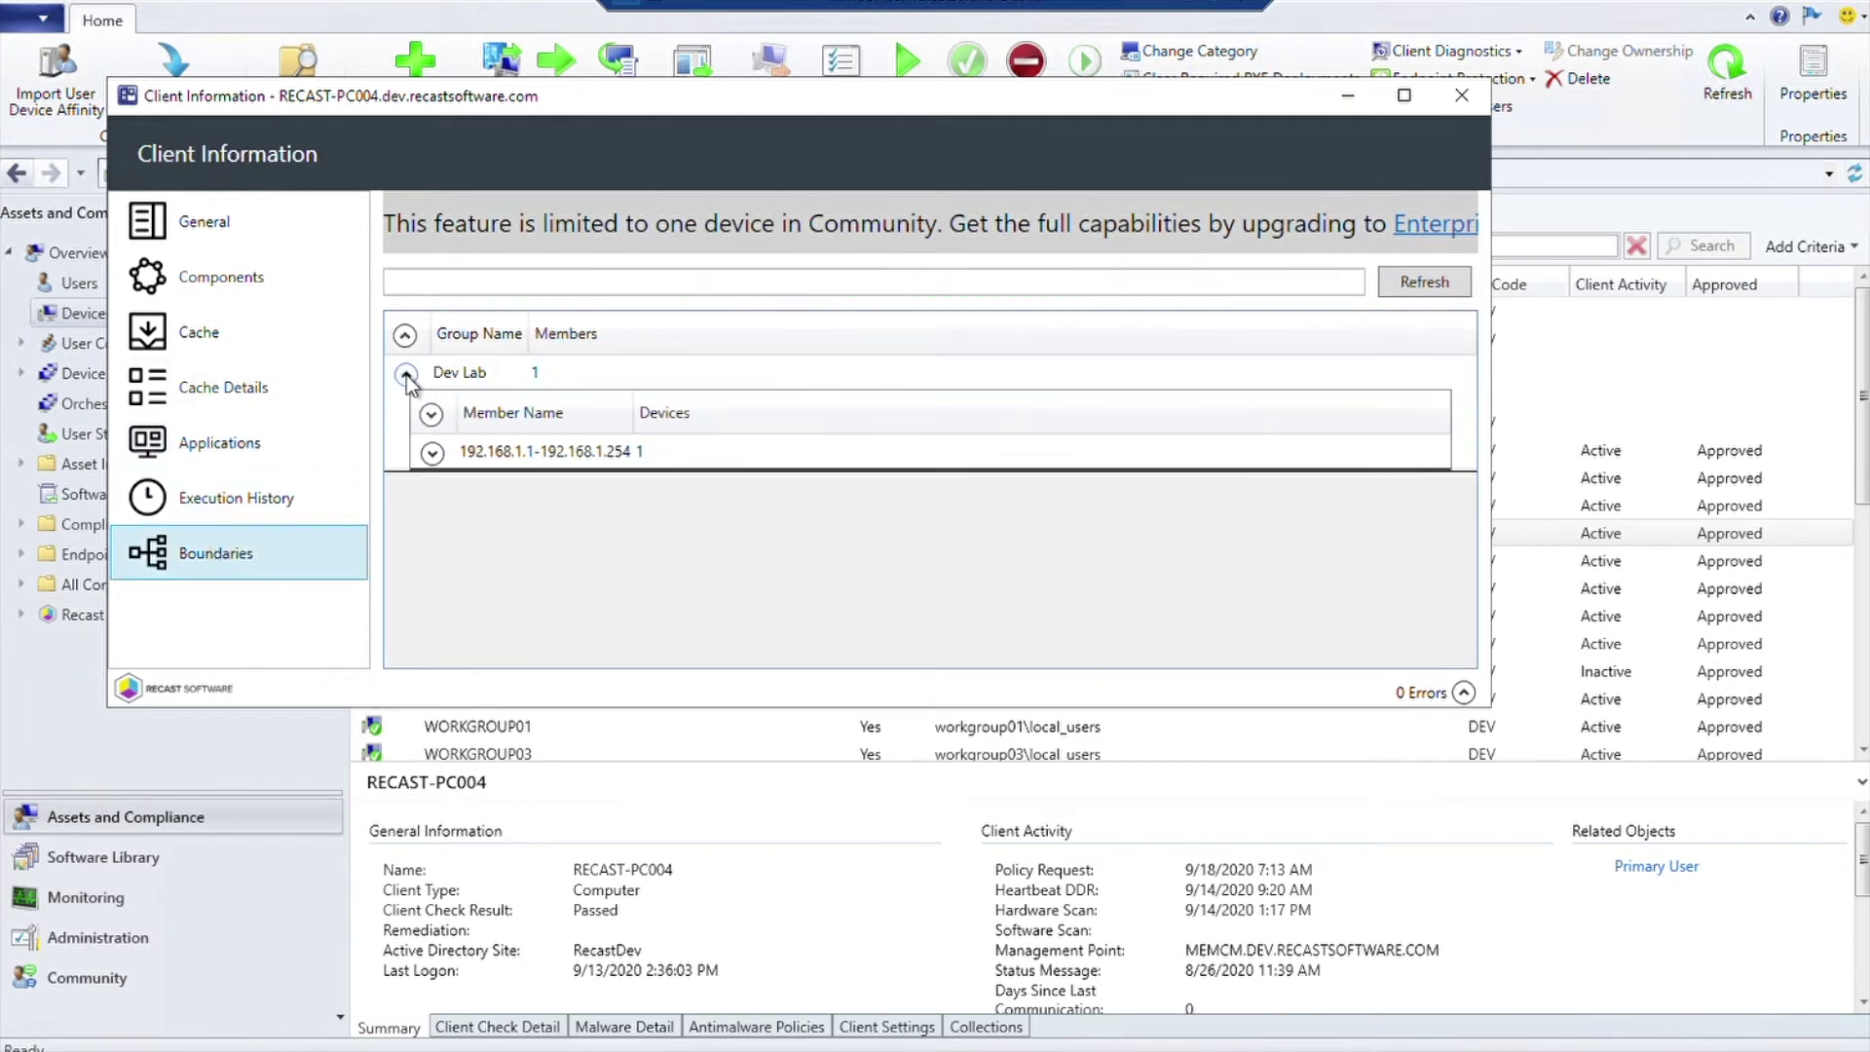
left_click(431, 454)
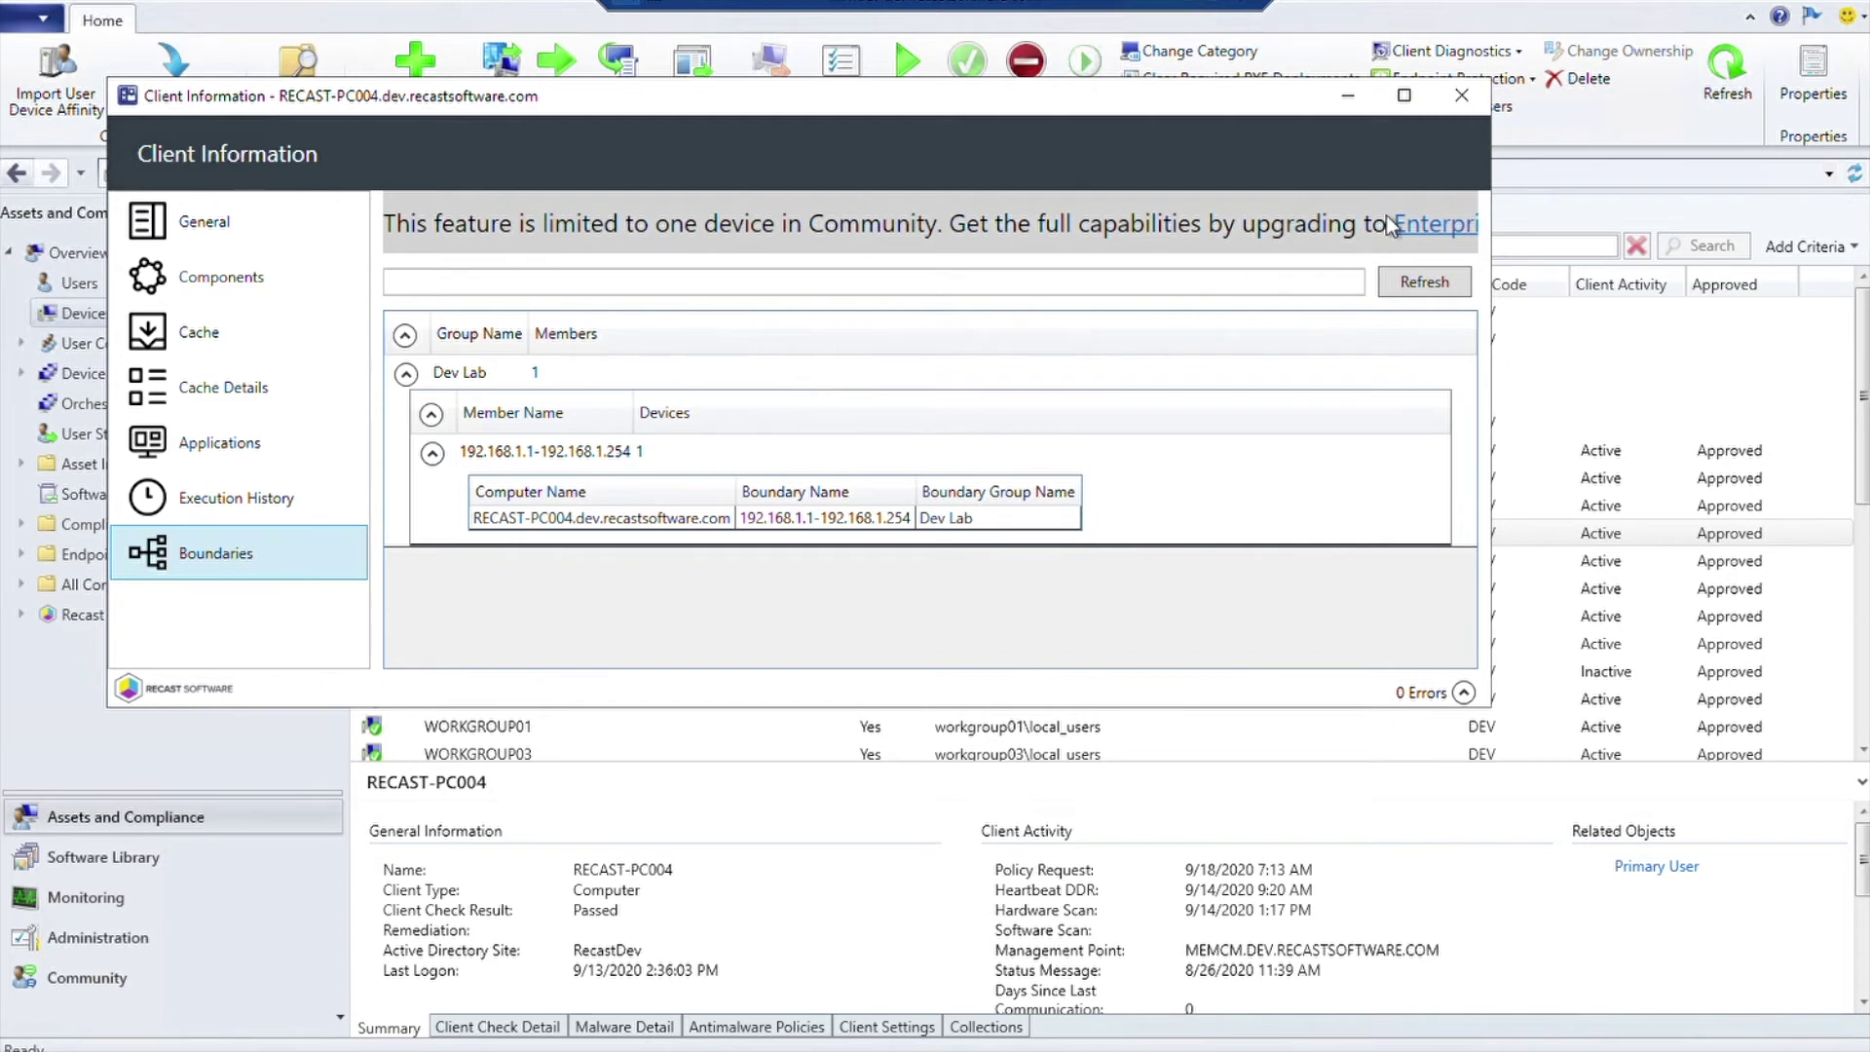
left_click(1455, 110)
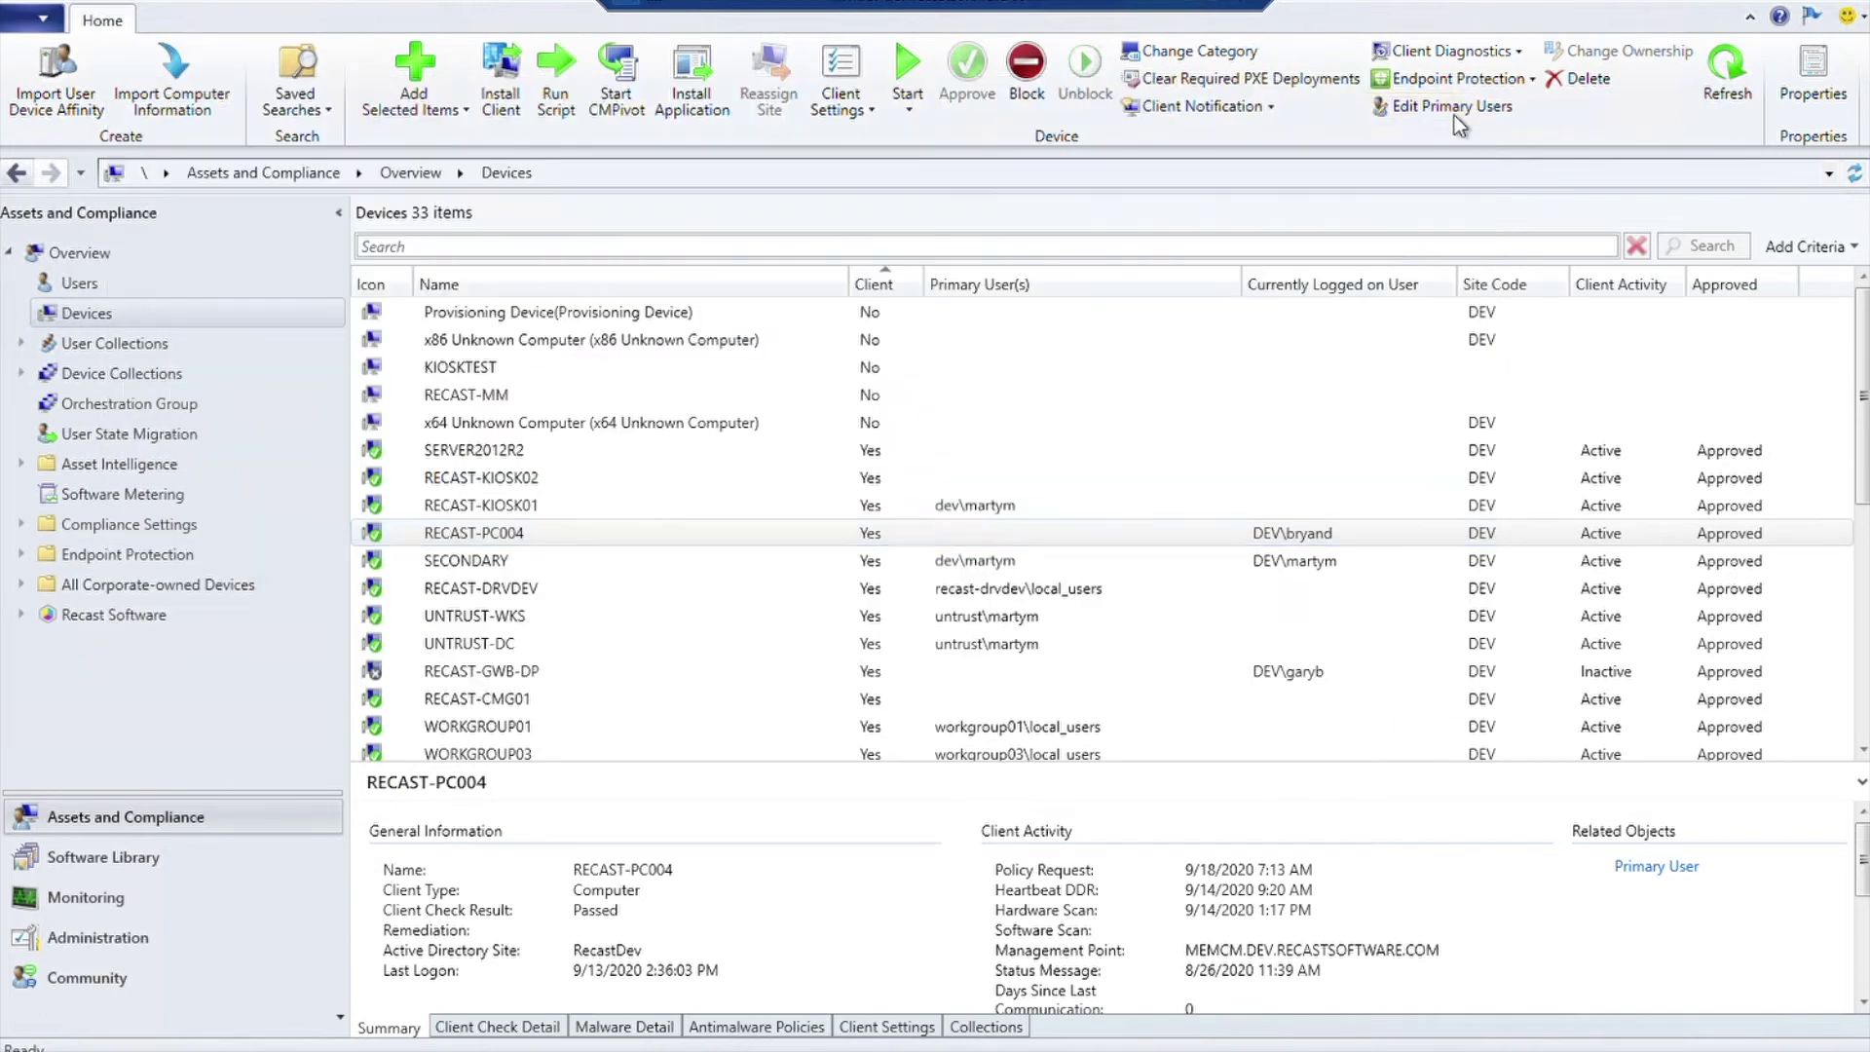
- Open Install Missing Software Updates for RECAST-PC004 and mark the Microsoft Edge update for installation
right_click(639, 540)
mouse_move(793, 651)
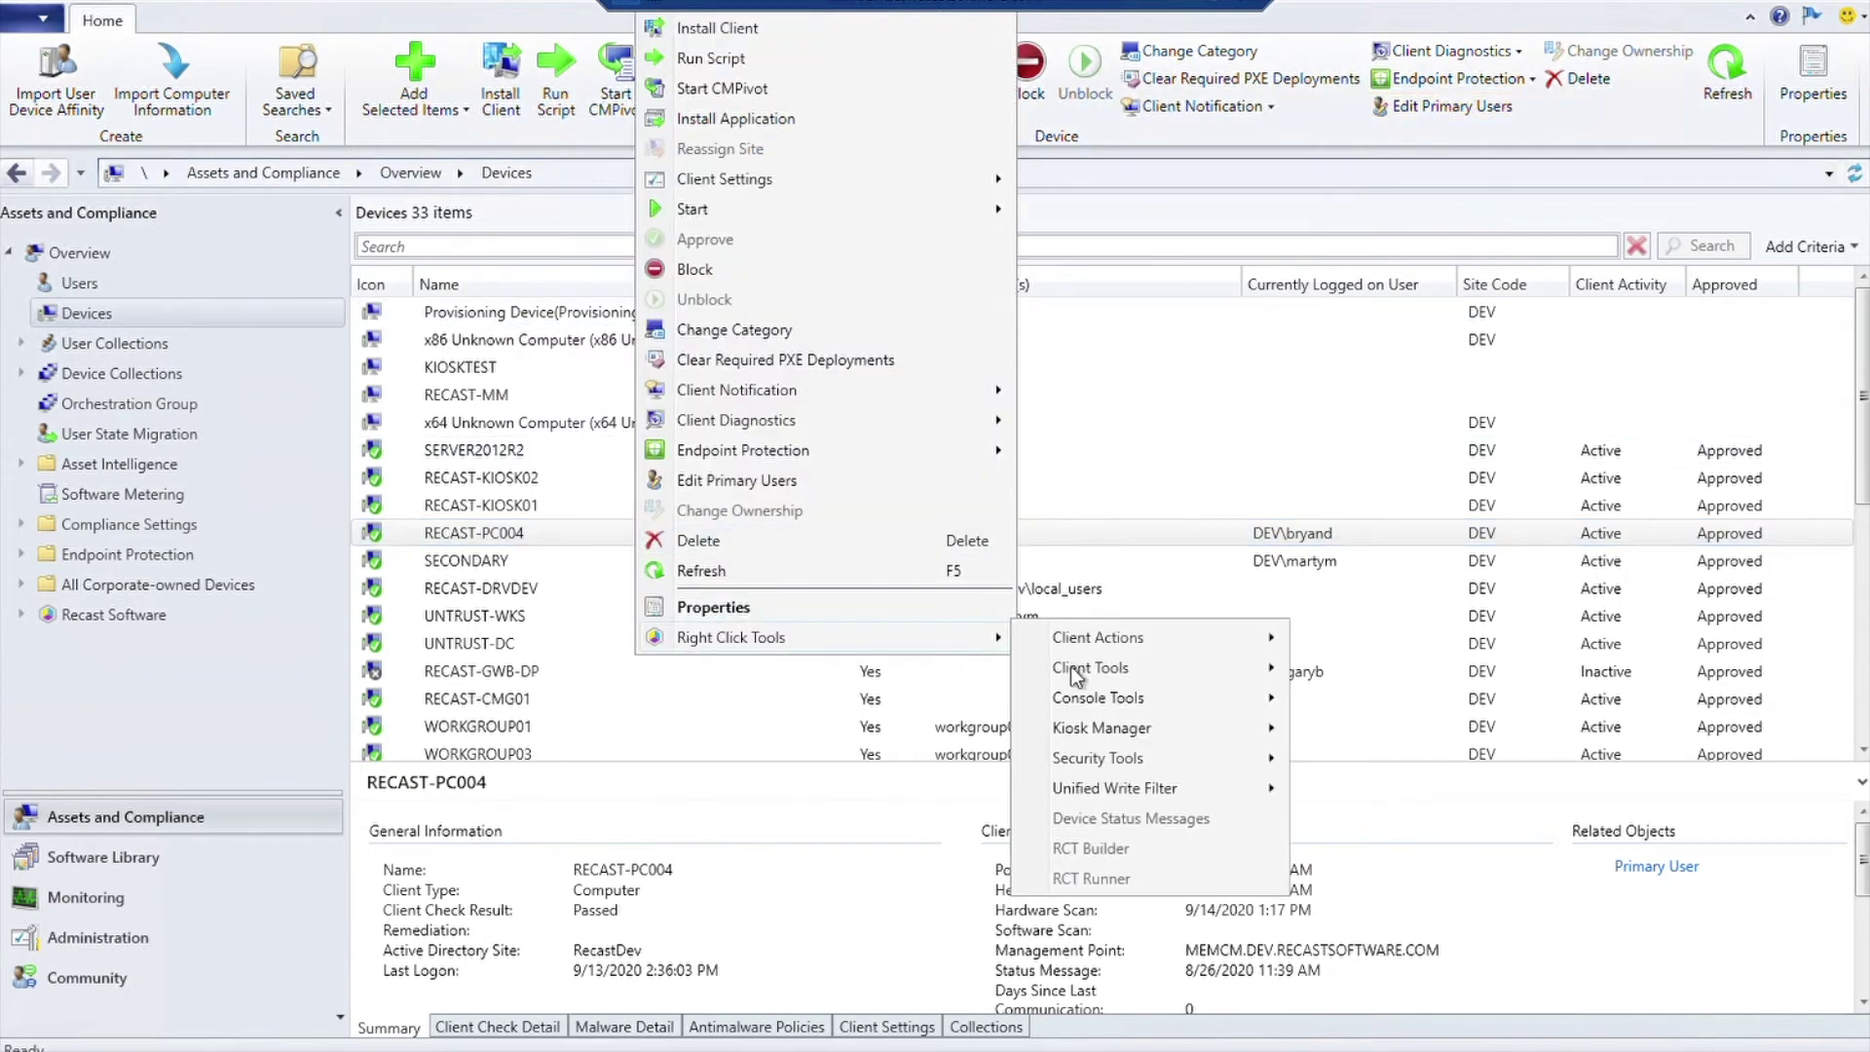
mouse_move(1096, 670)
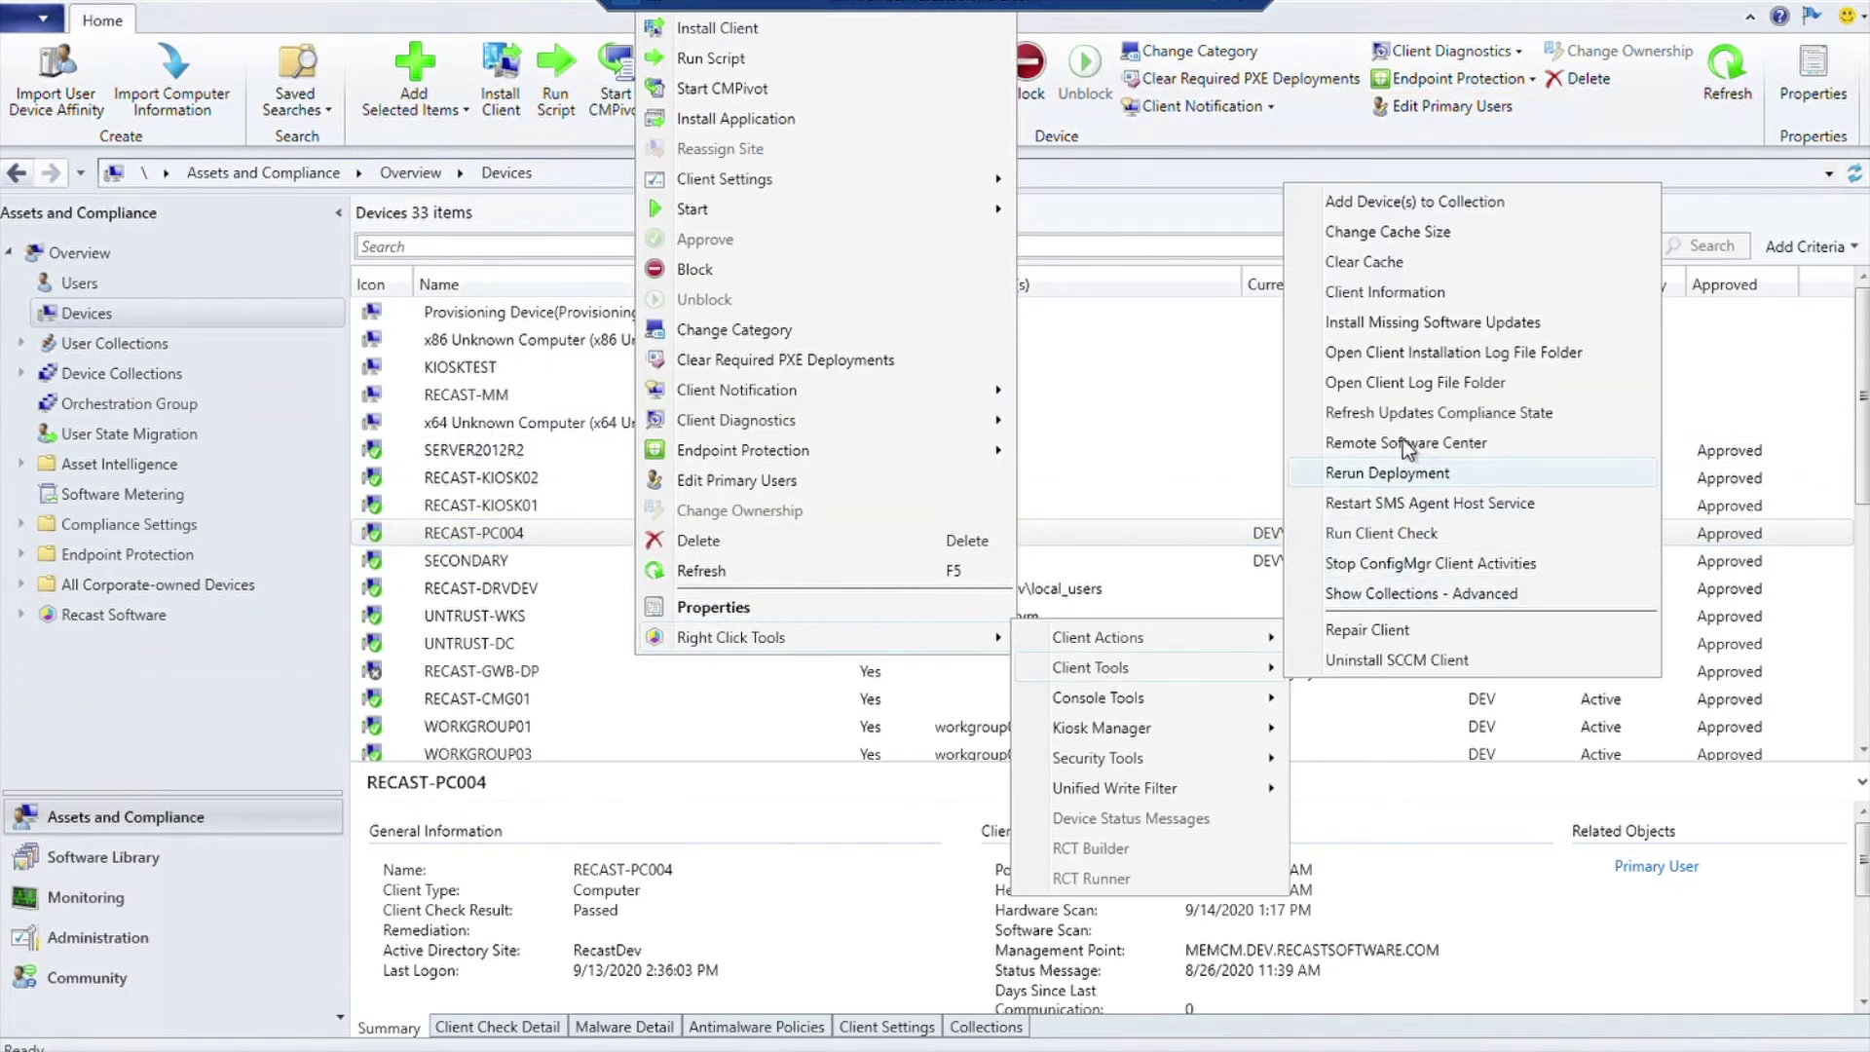
left_click(1409, 333)
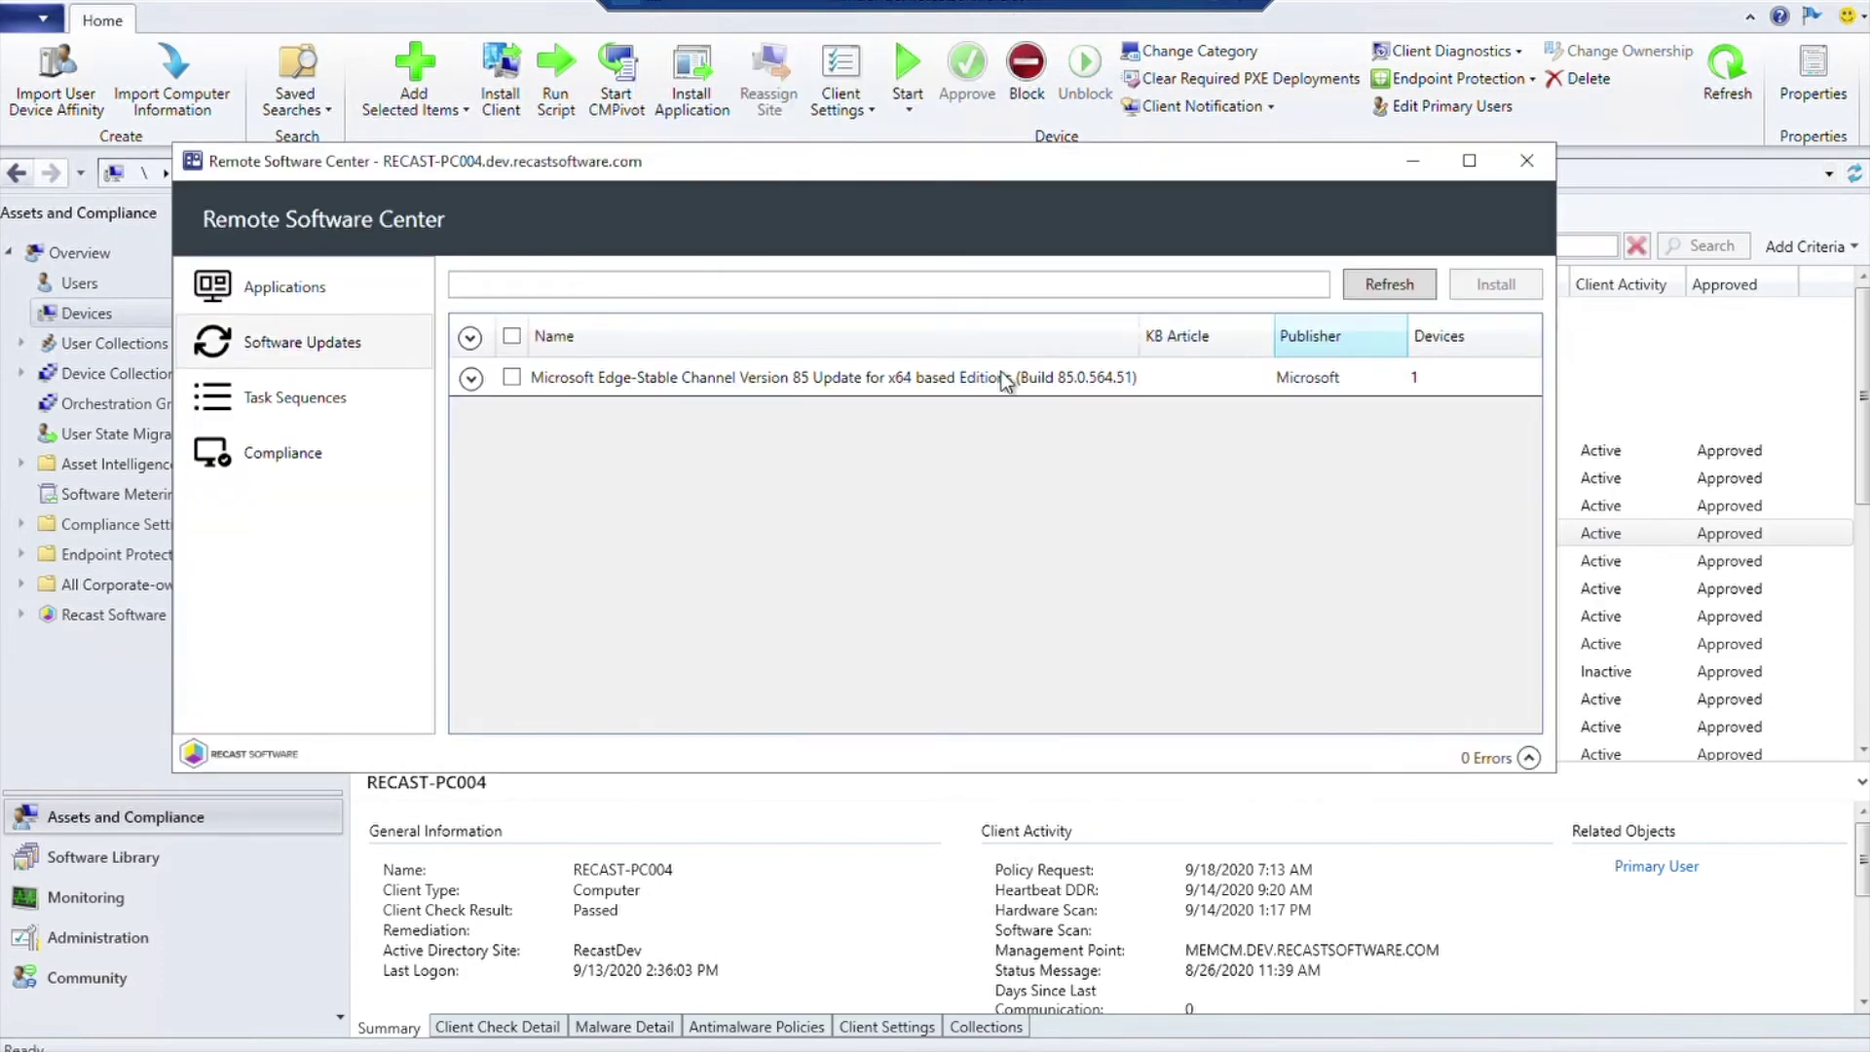
left_click(477, 381)
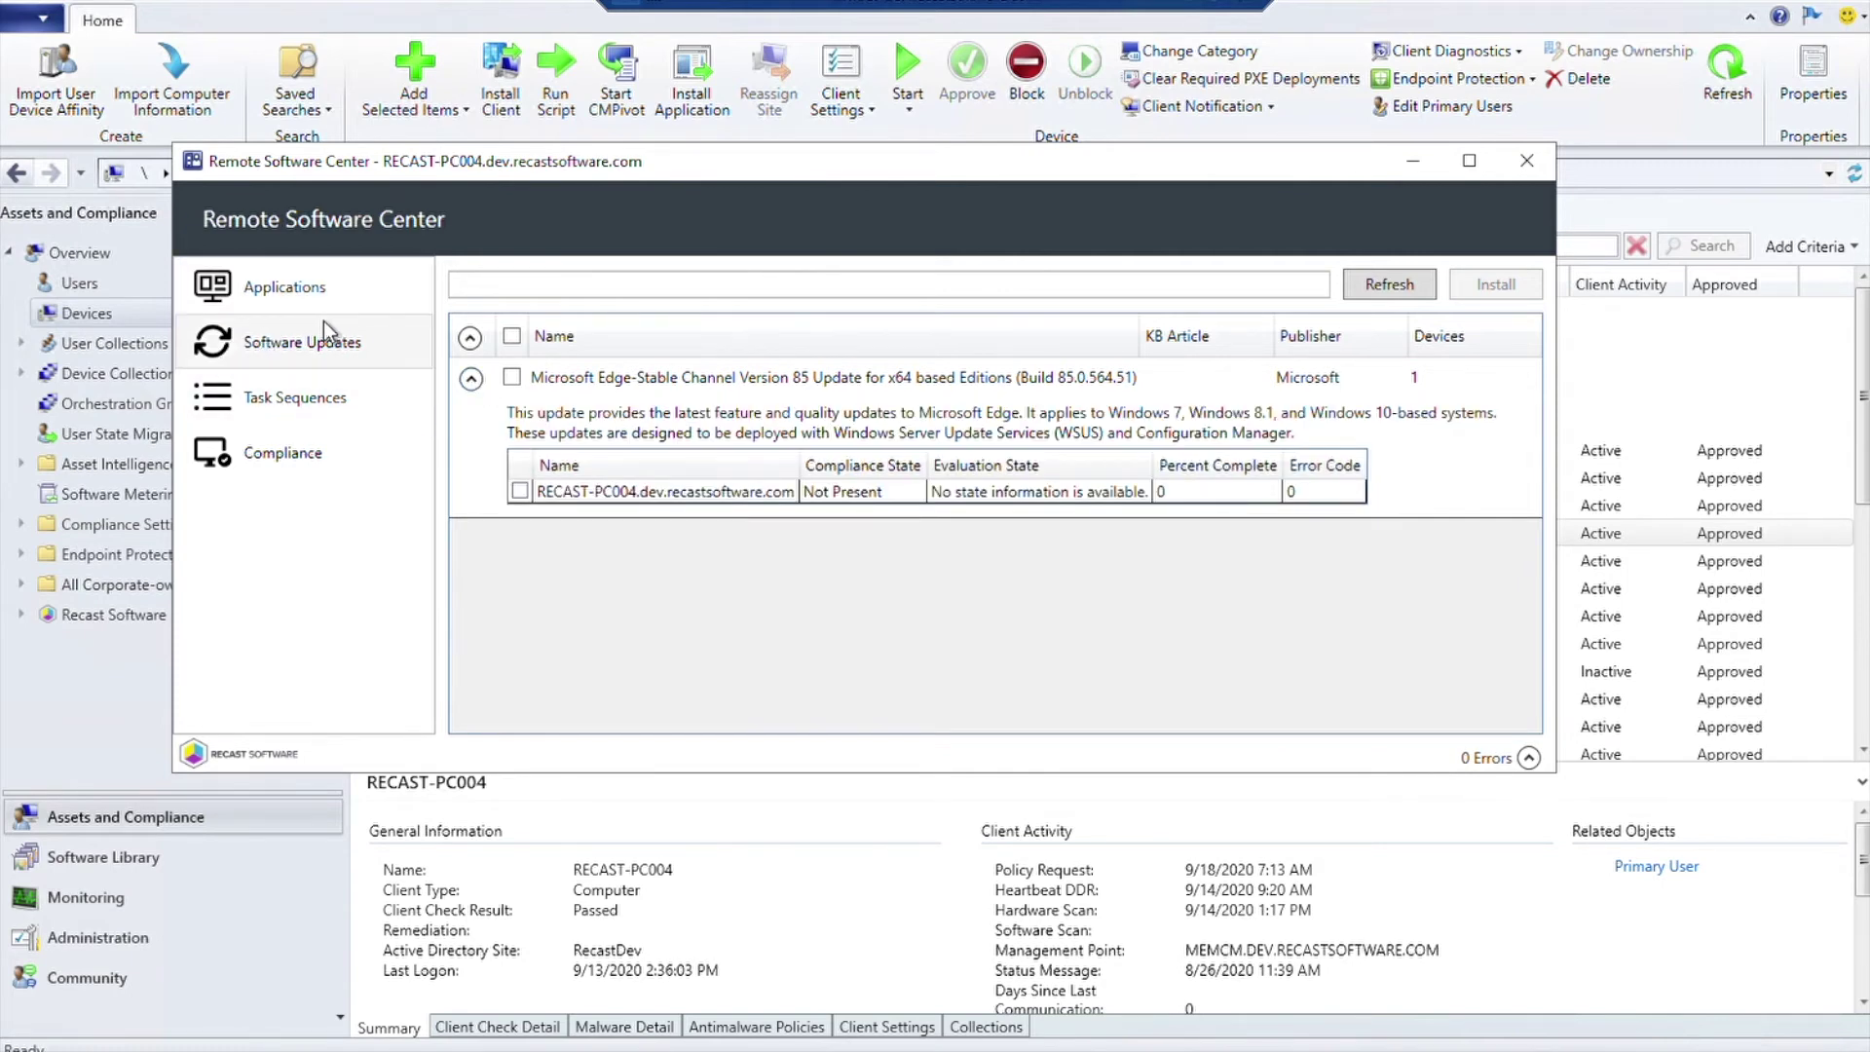
left_click(512, 377)
- Close Remote Software Center and open System Information for RECAST-PC004 via Console Tools
left_click(1527, 161)
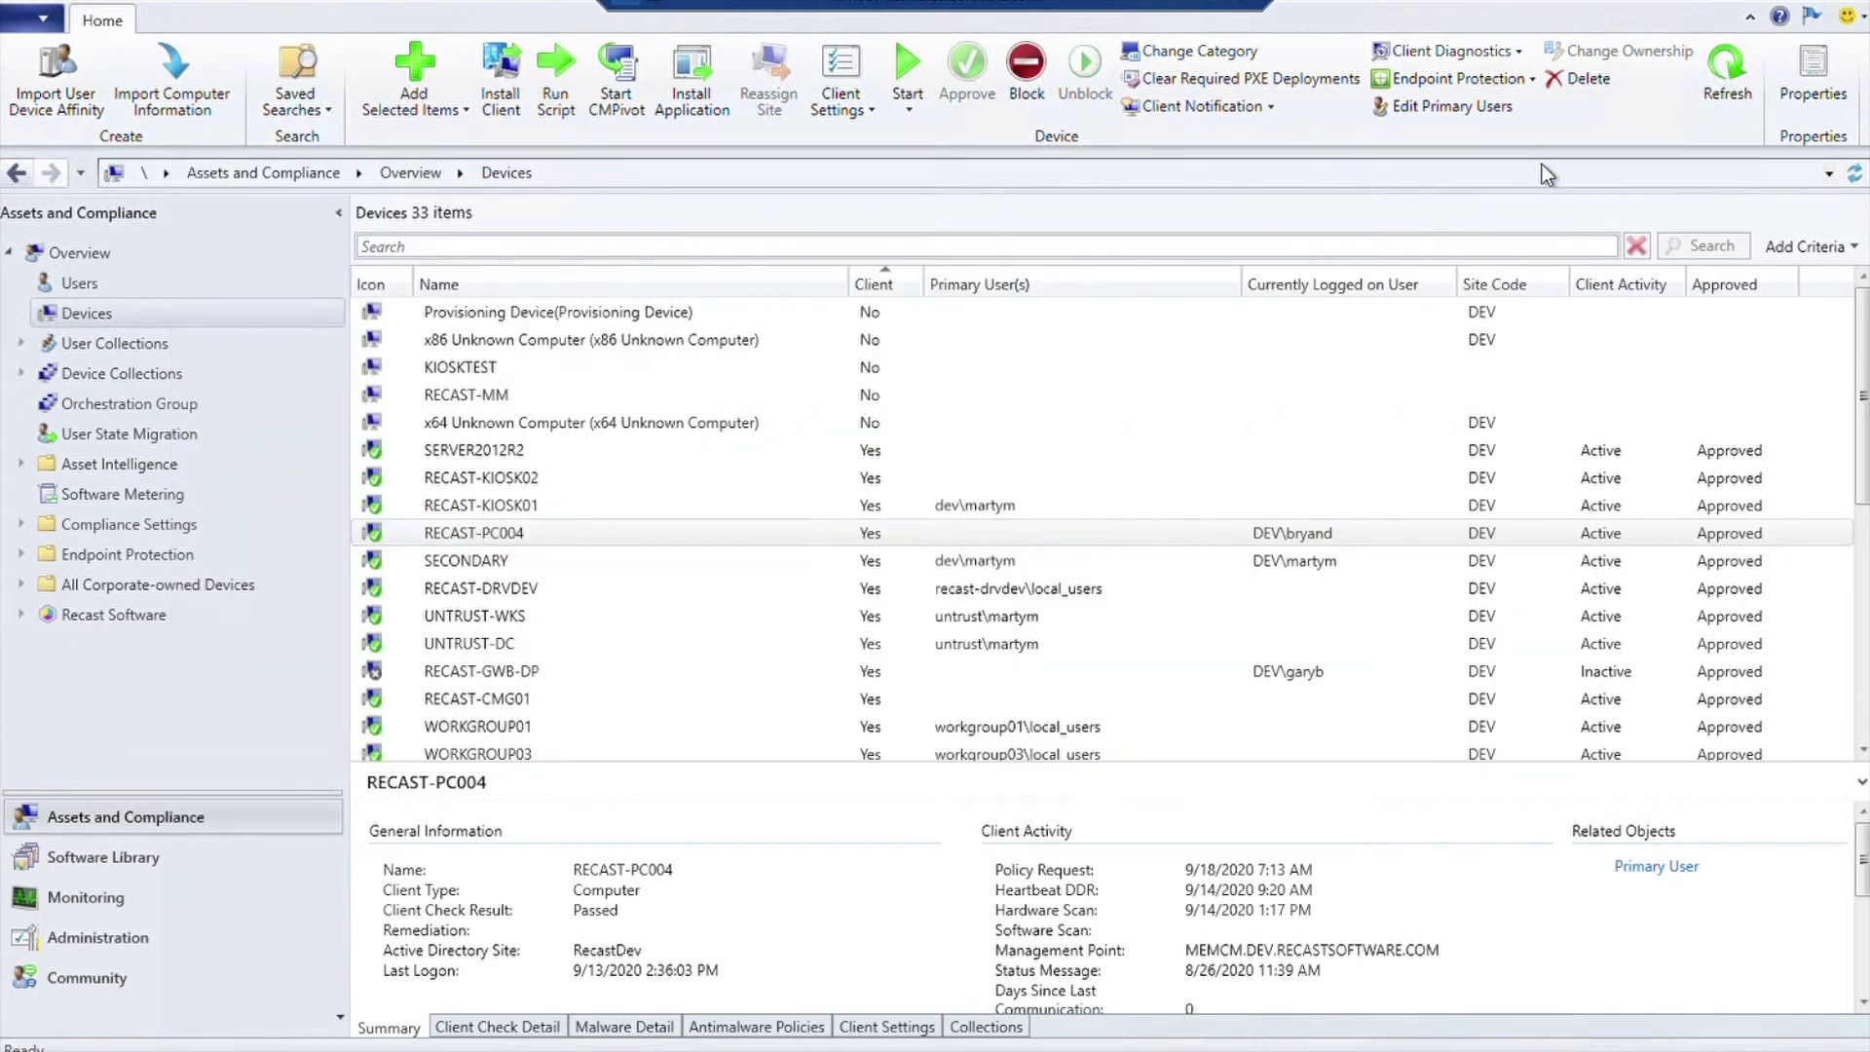
right_click(537, 529)
mouse_move(666, 645)
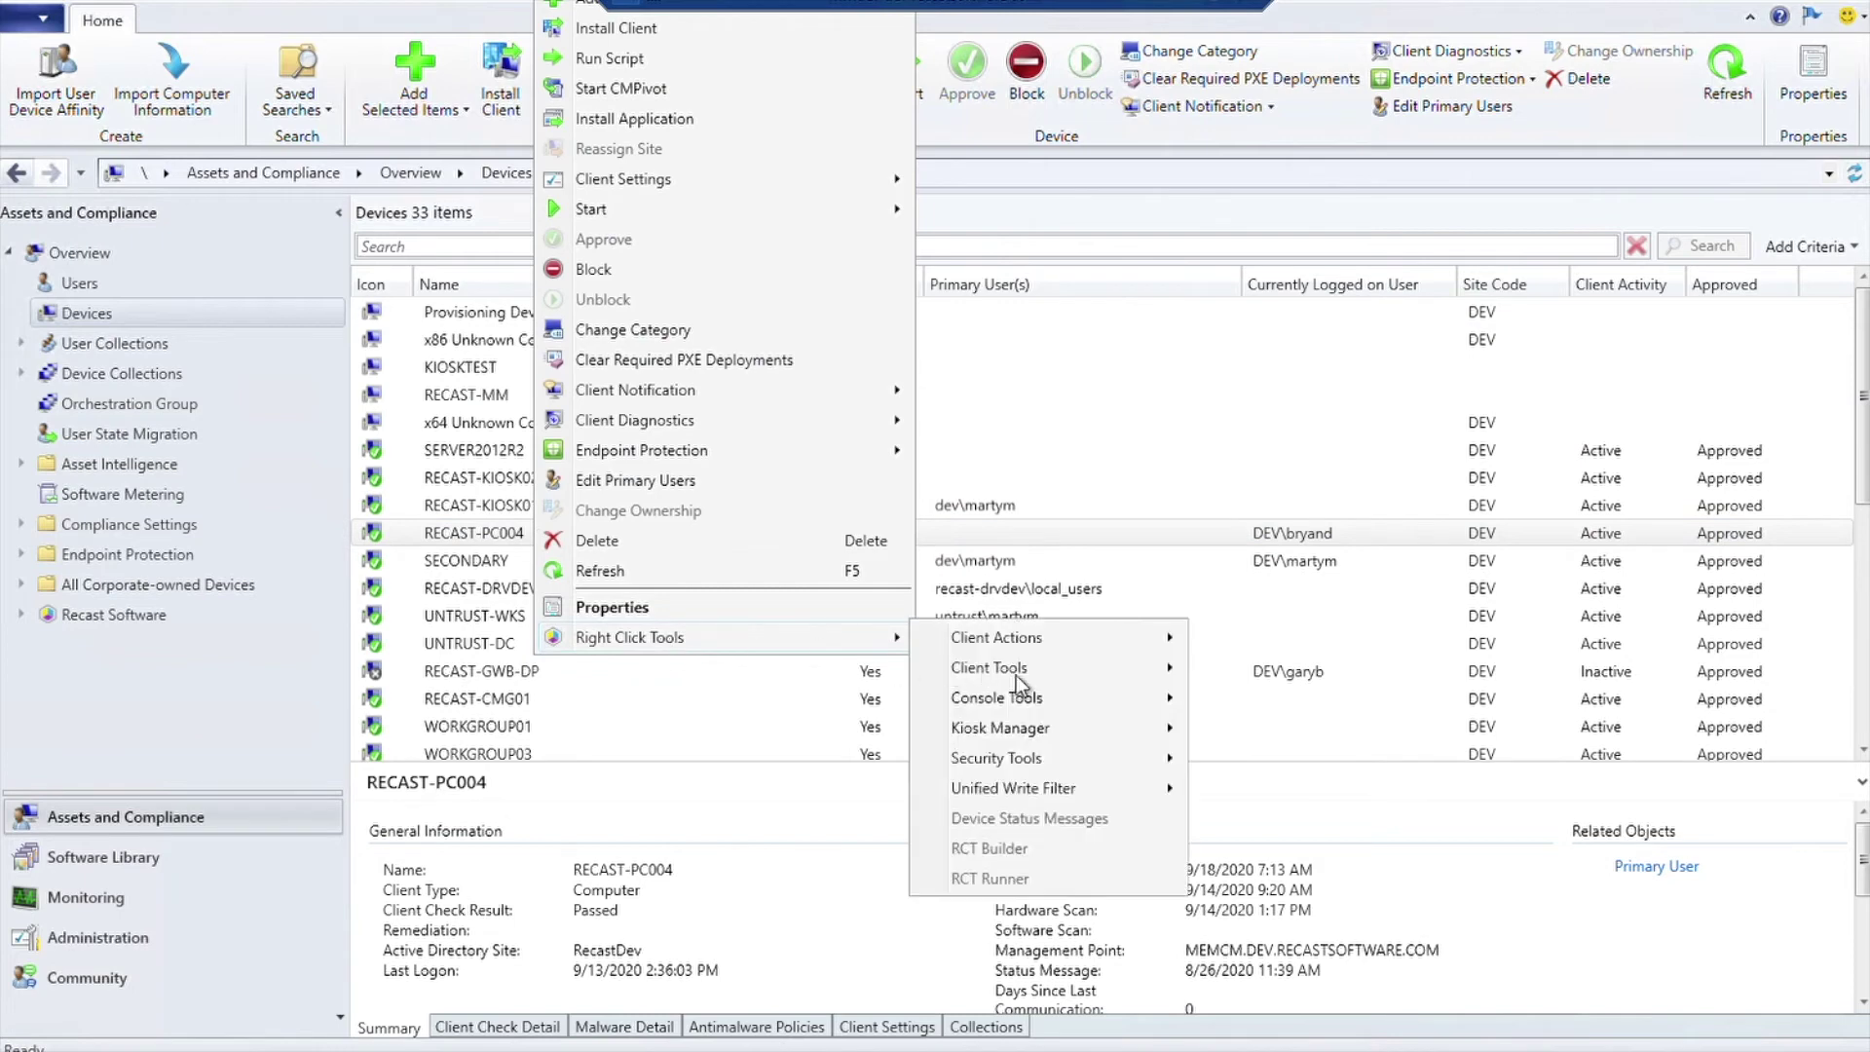
mouse_move(1060, 699)
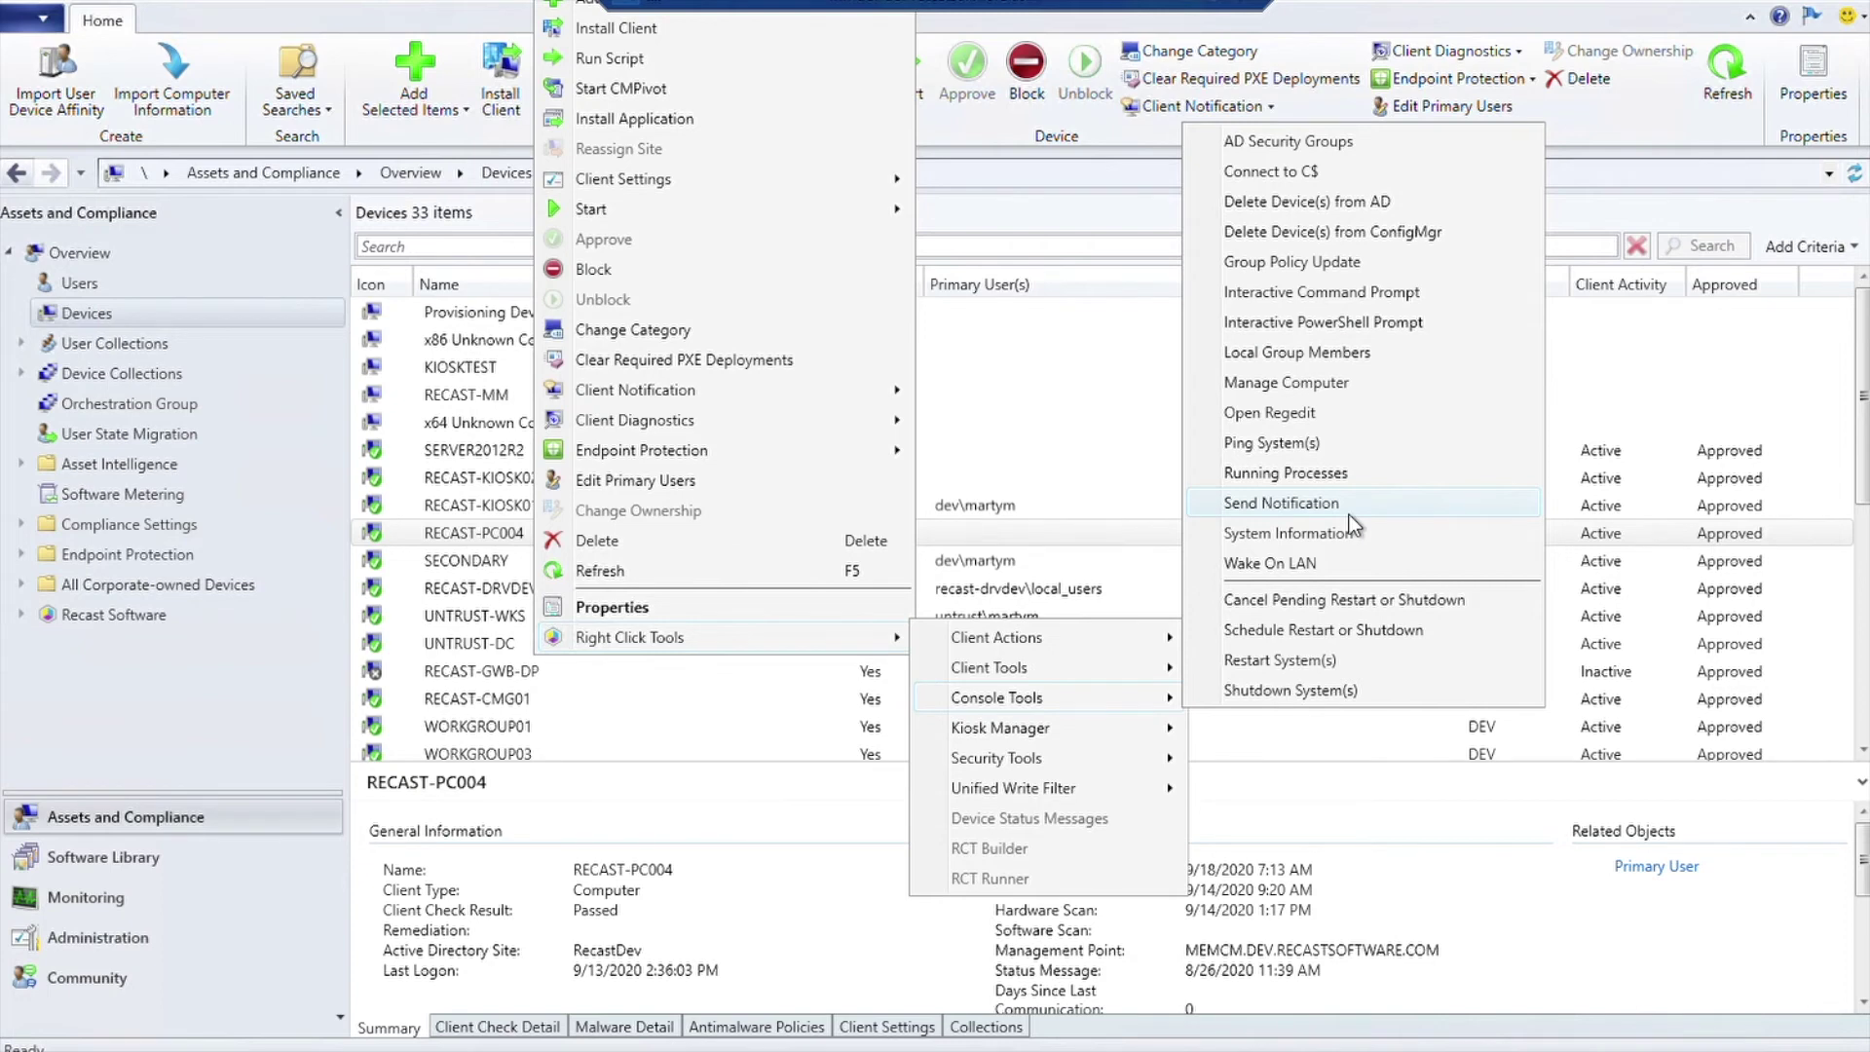
left_click(1383, 553)
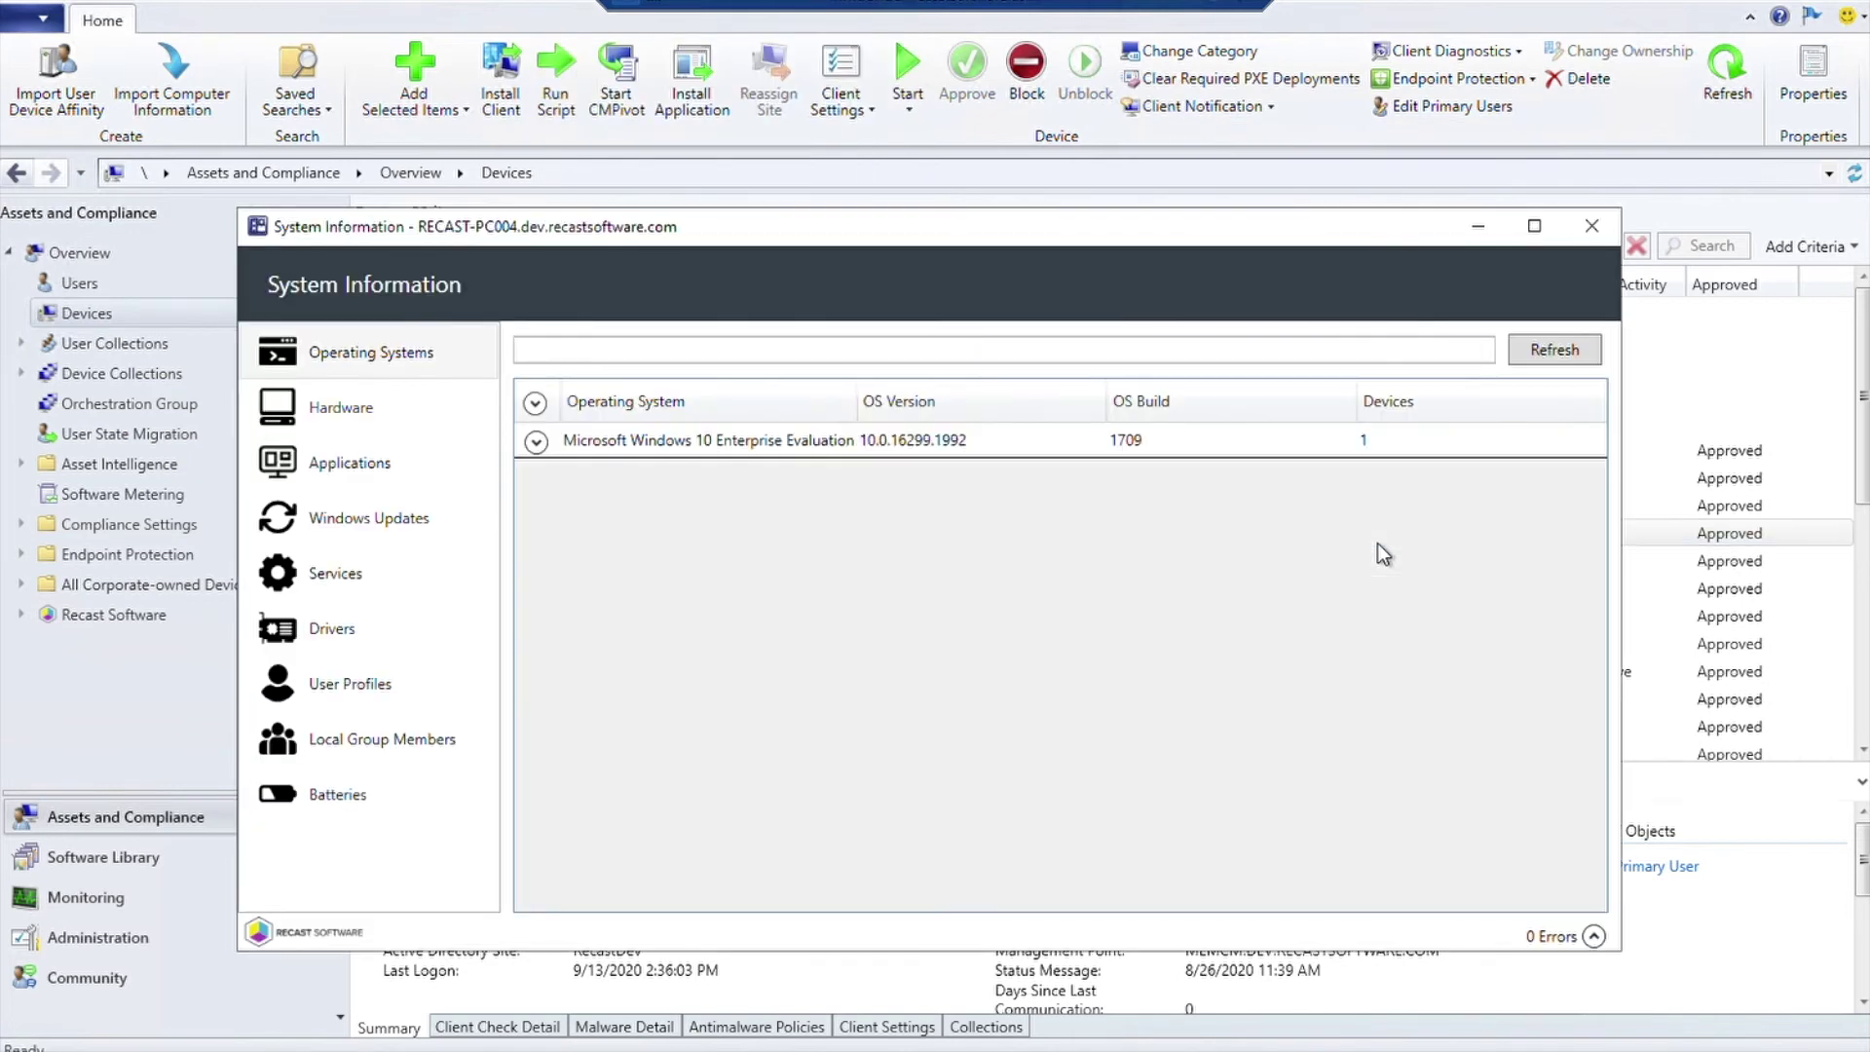
- Review RECAST-PC004's Windows 10 OS details, installed applications and installed Windows updates
left_click(536, 441)
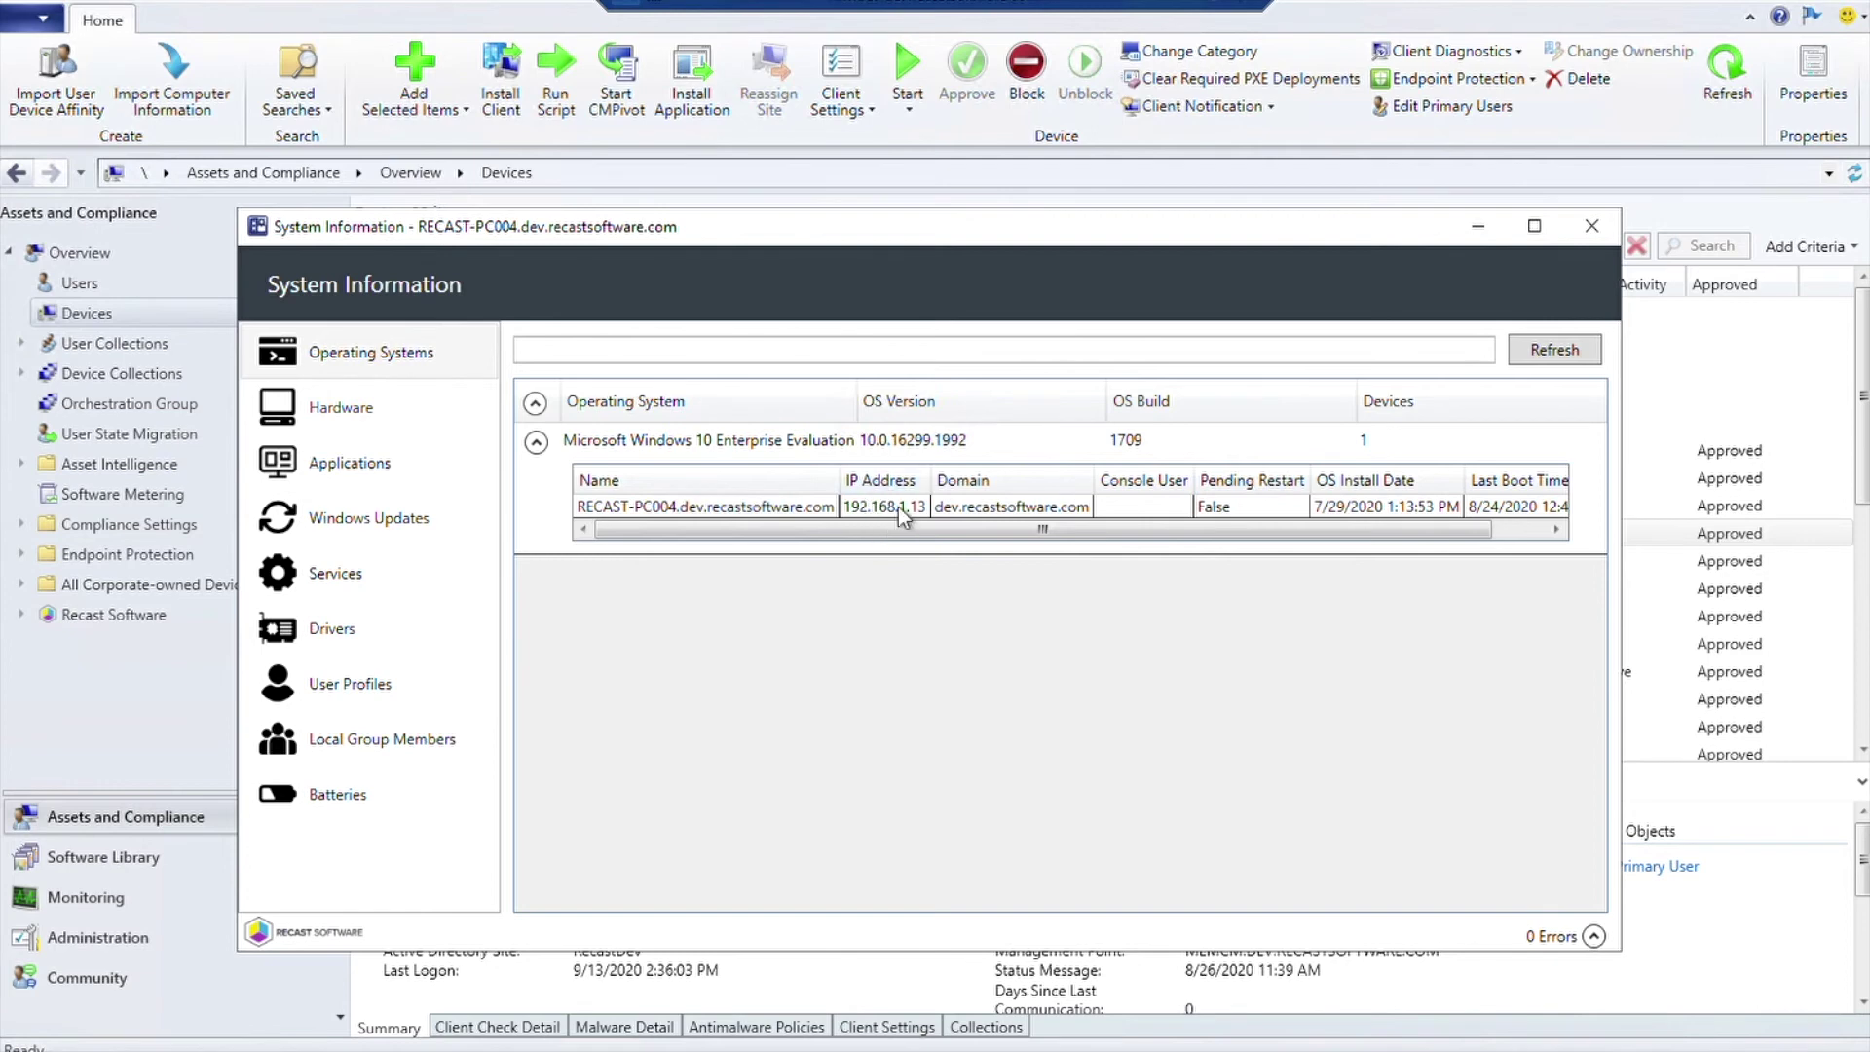
left_click(372, 463)
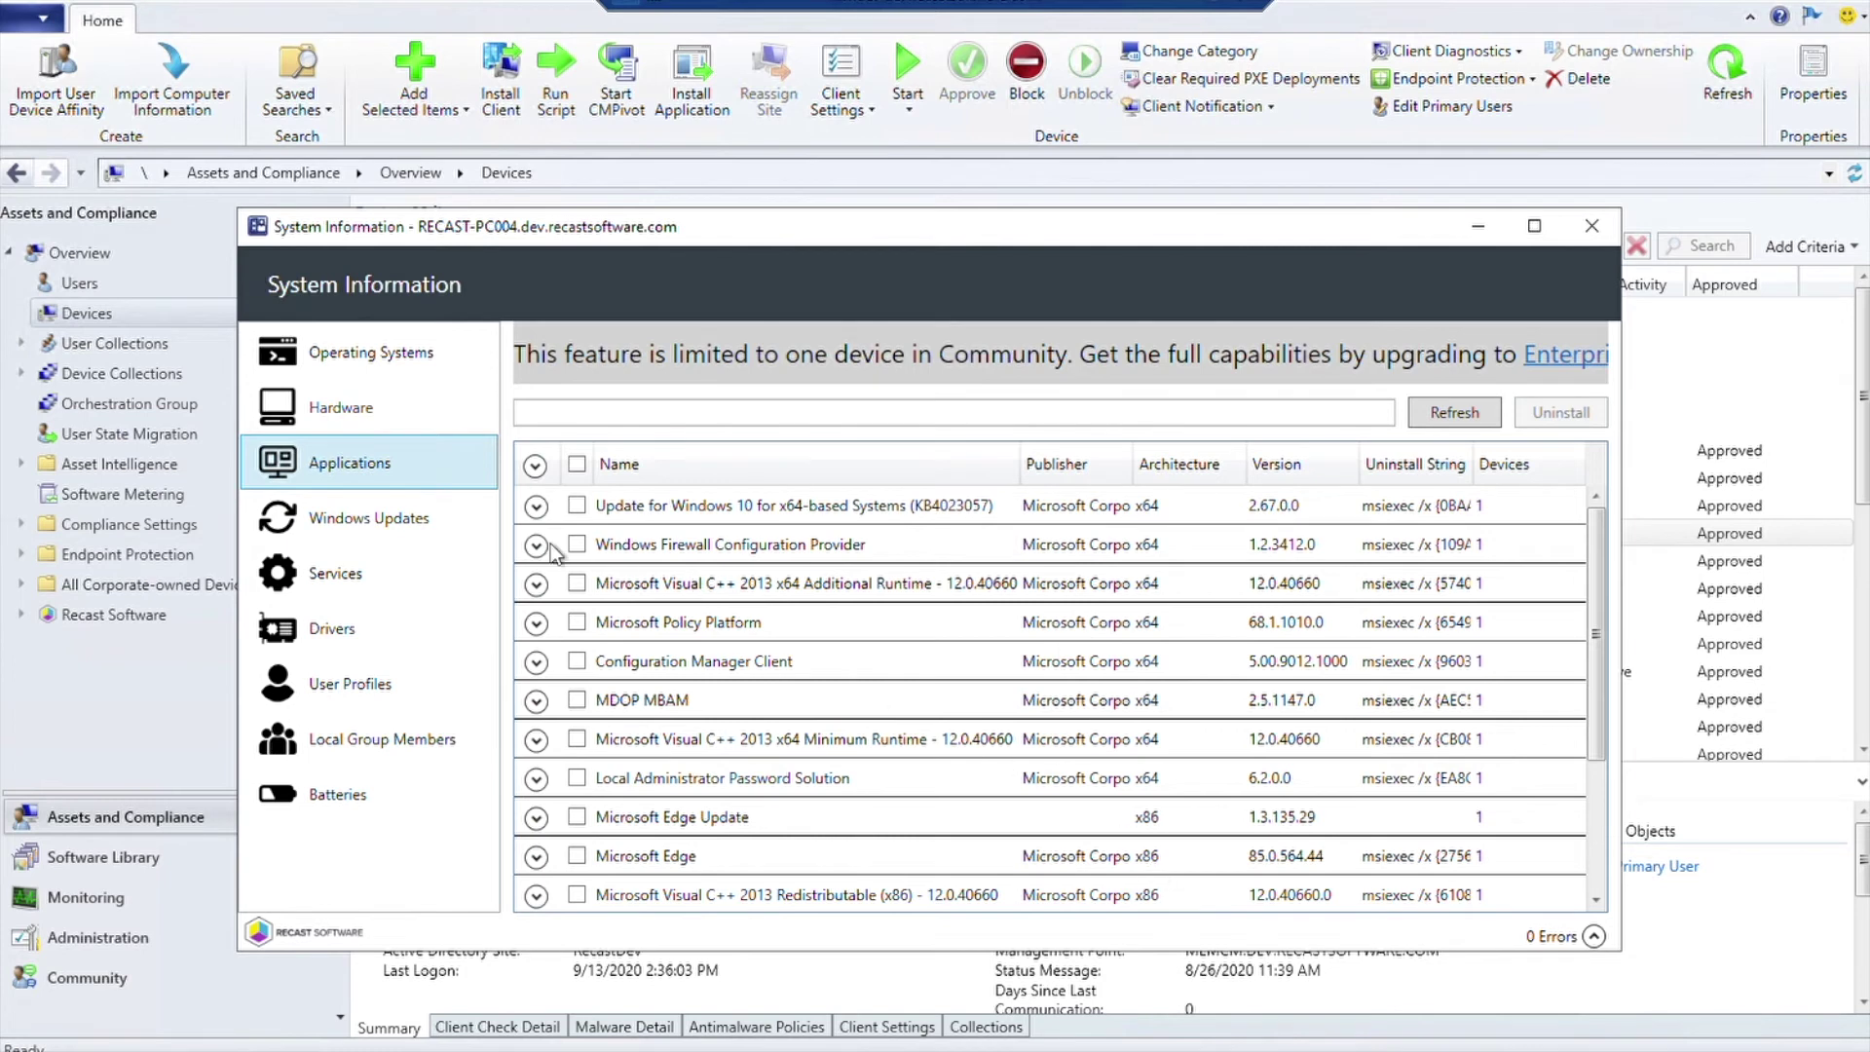
left_click(413, 534)
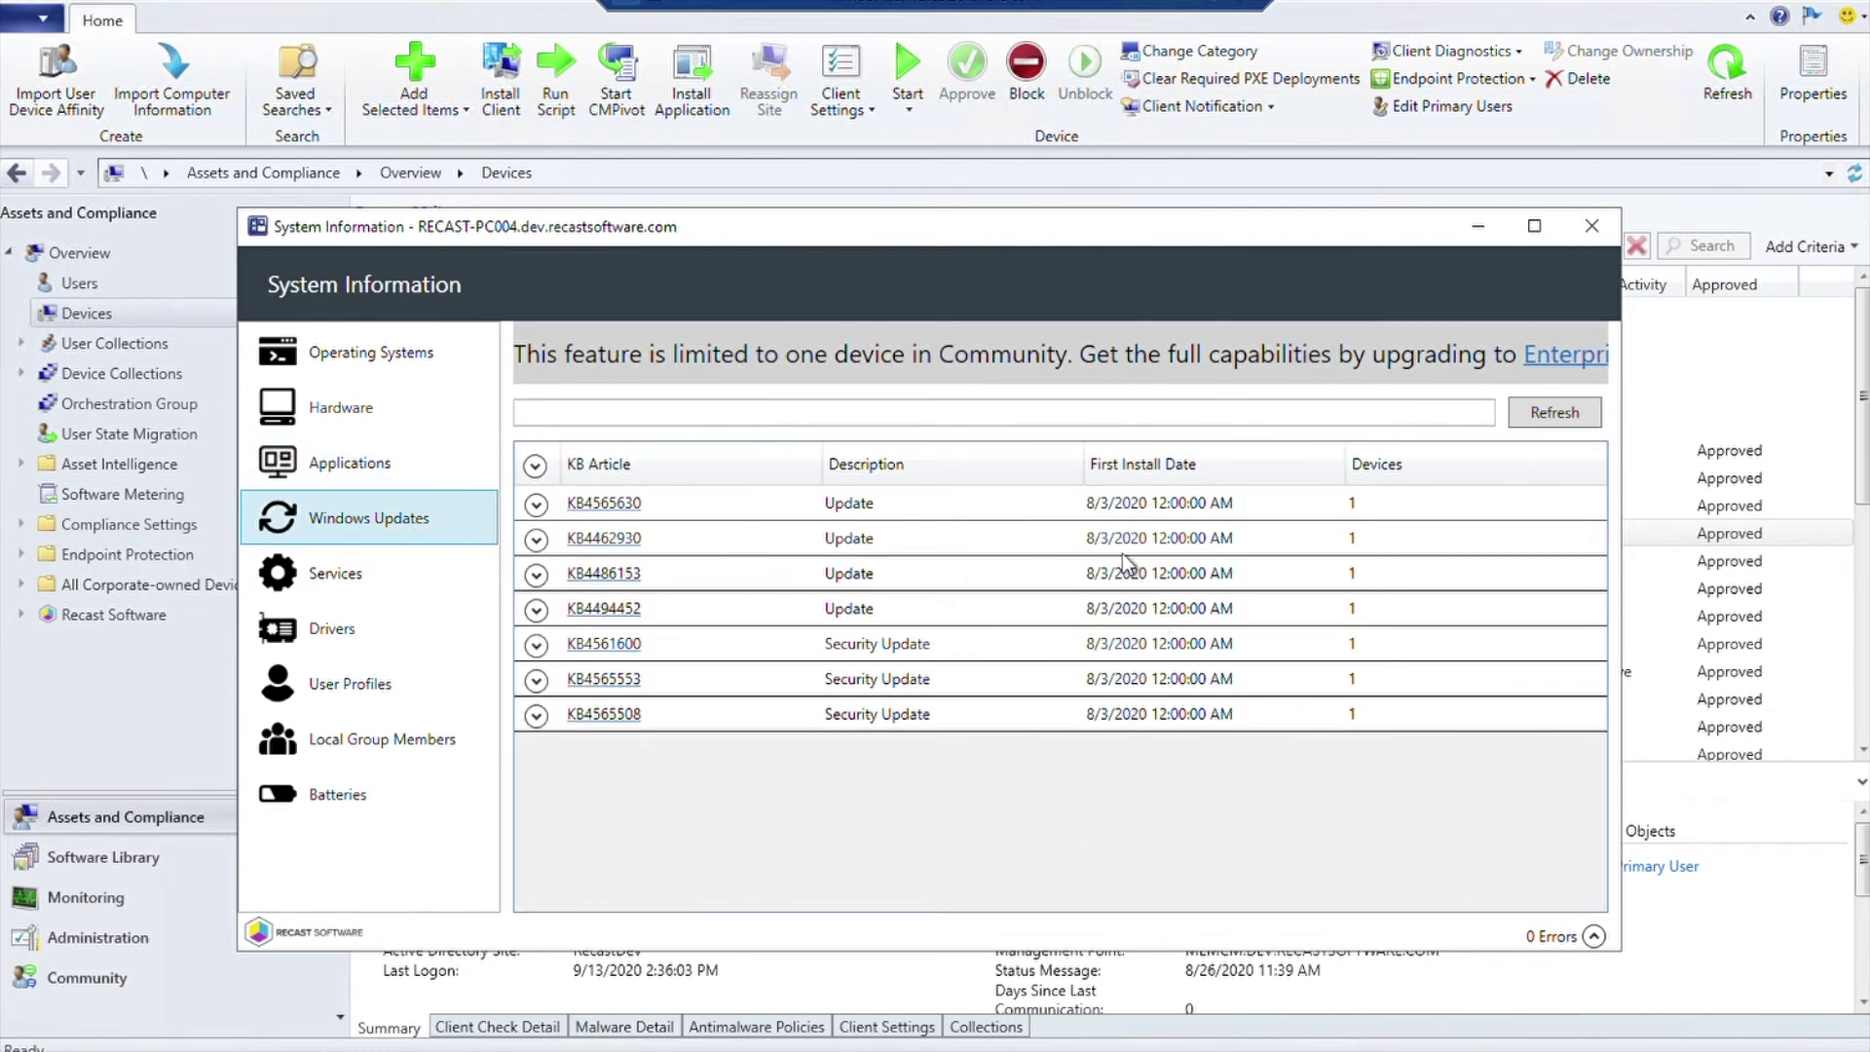
left_click(368, 577)
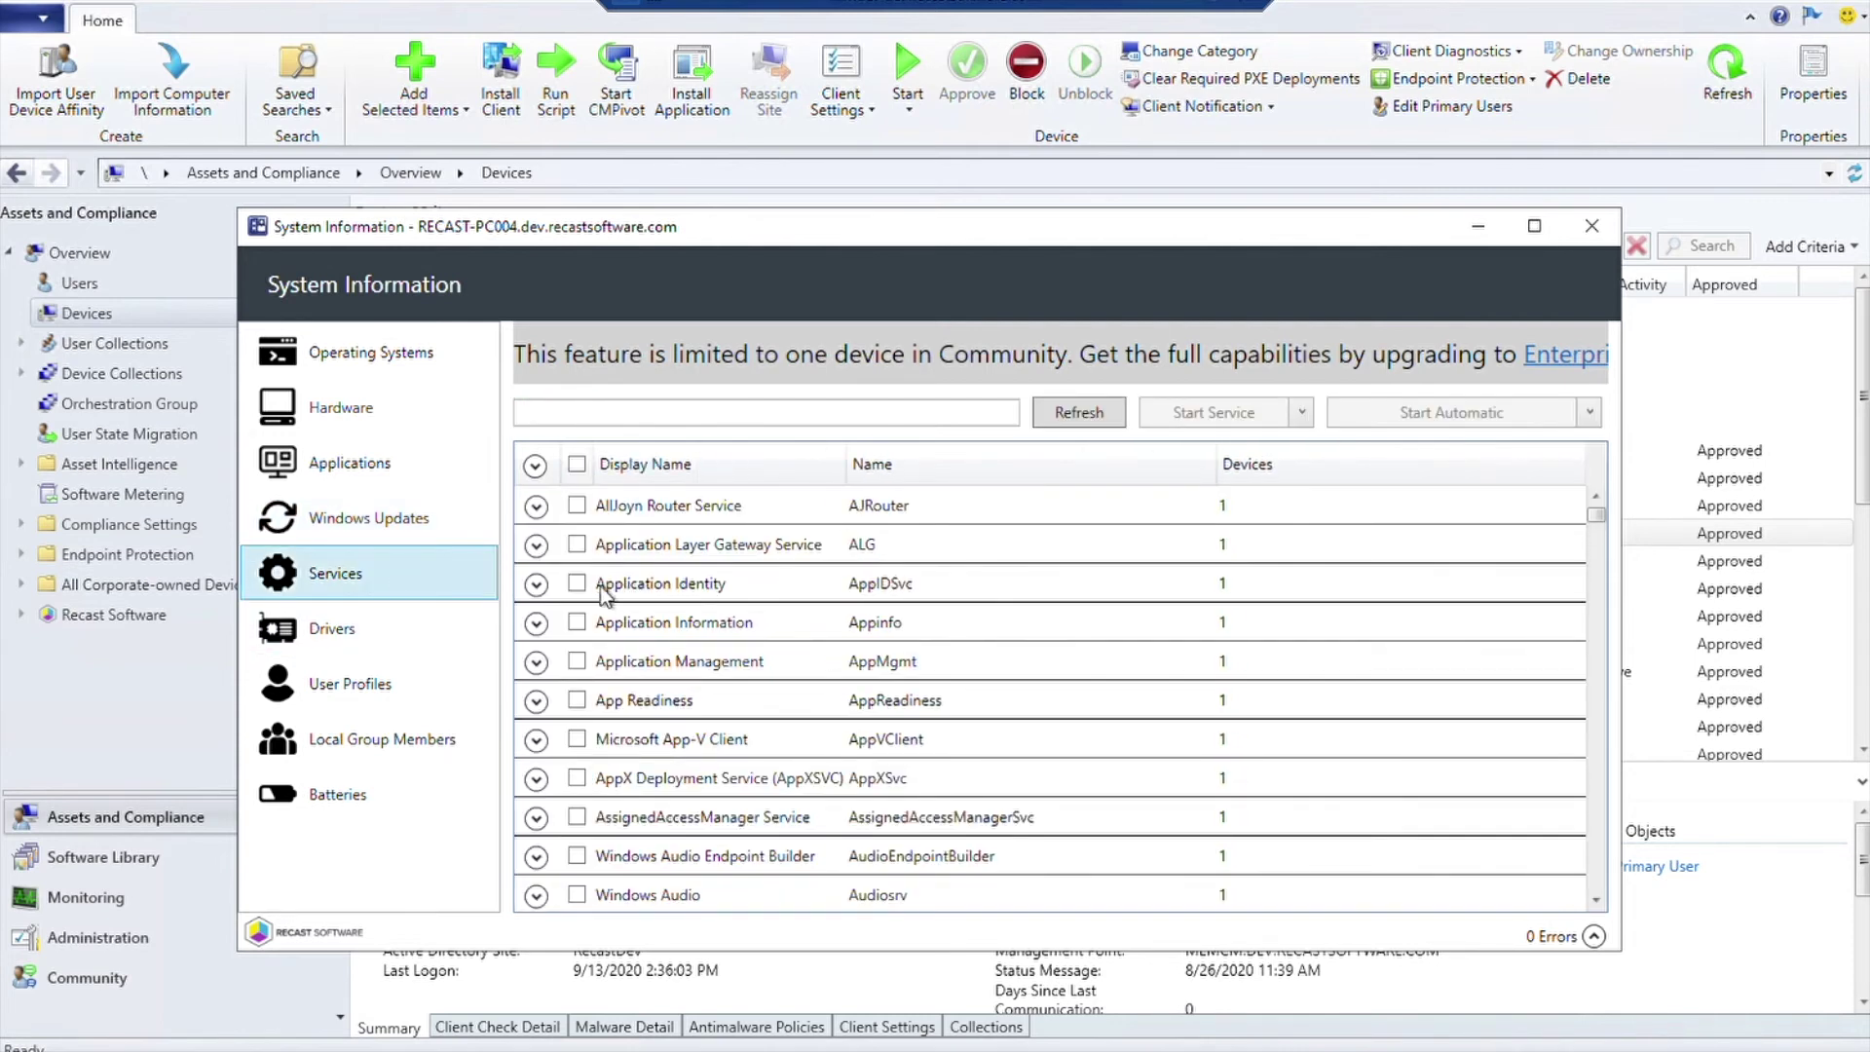
- Select the stopped Application Identity service and browse its startup-type and start options without applying
left_click(536, 584)
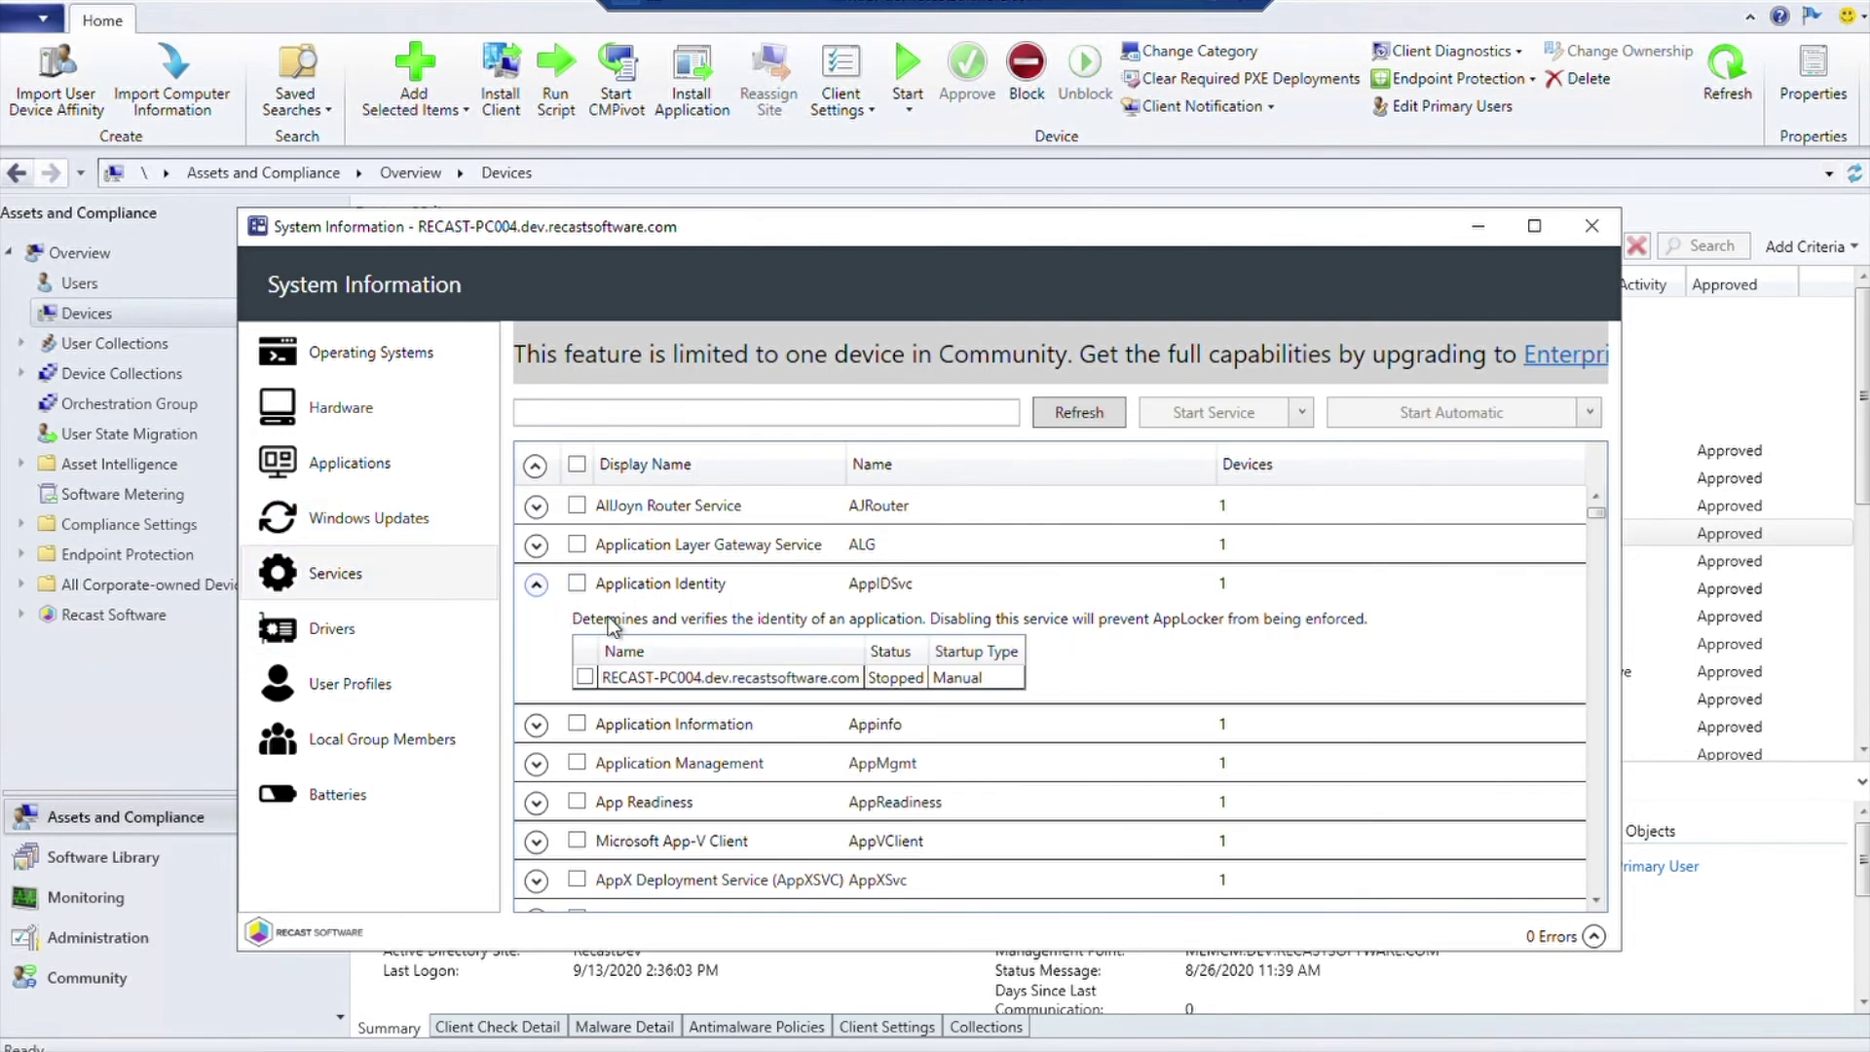
left_click(585, 677)
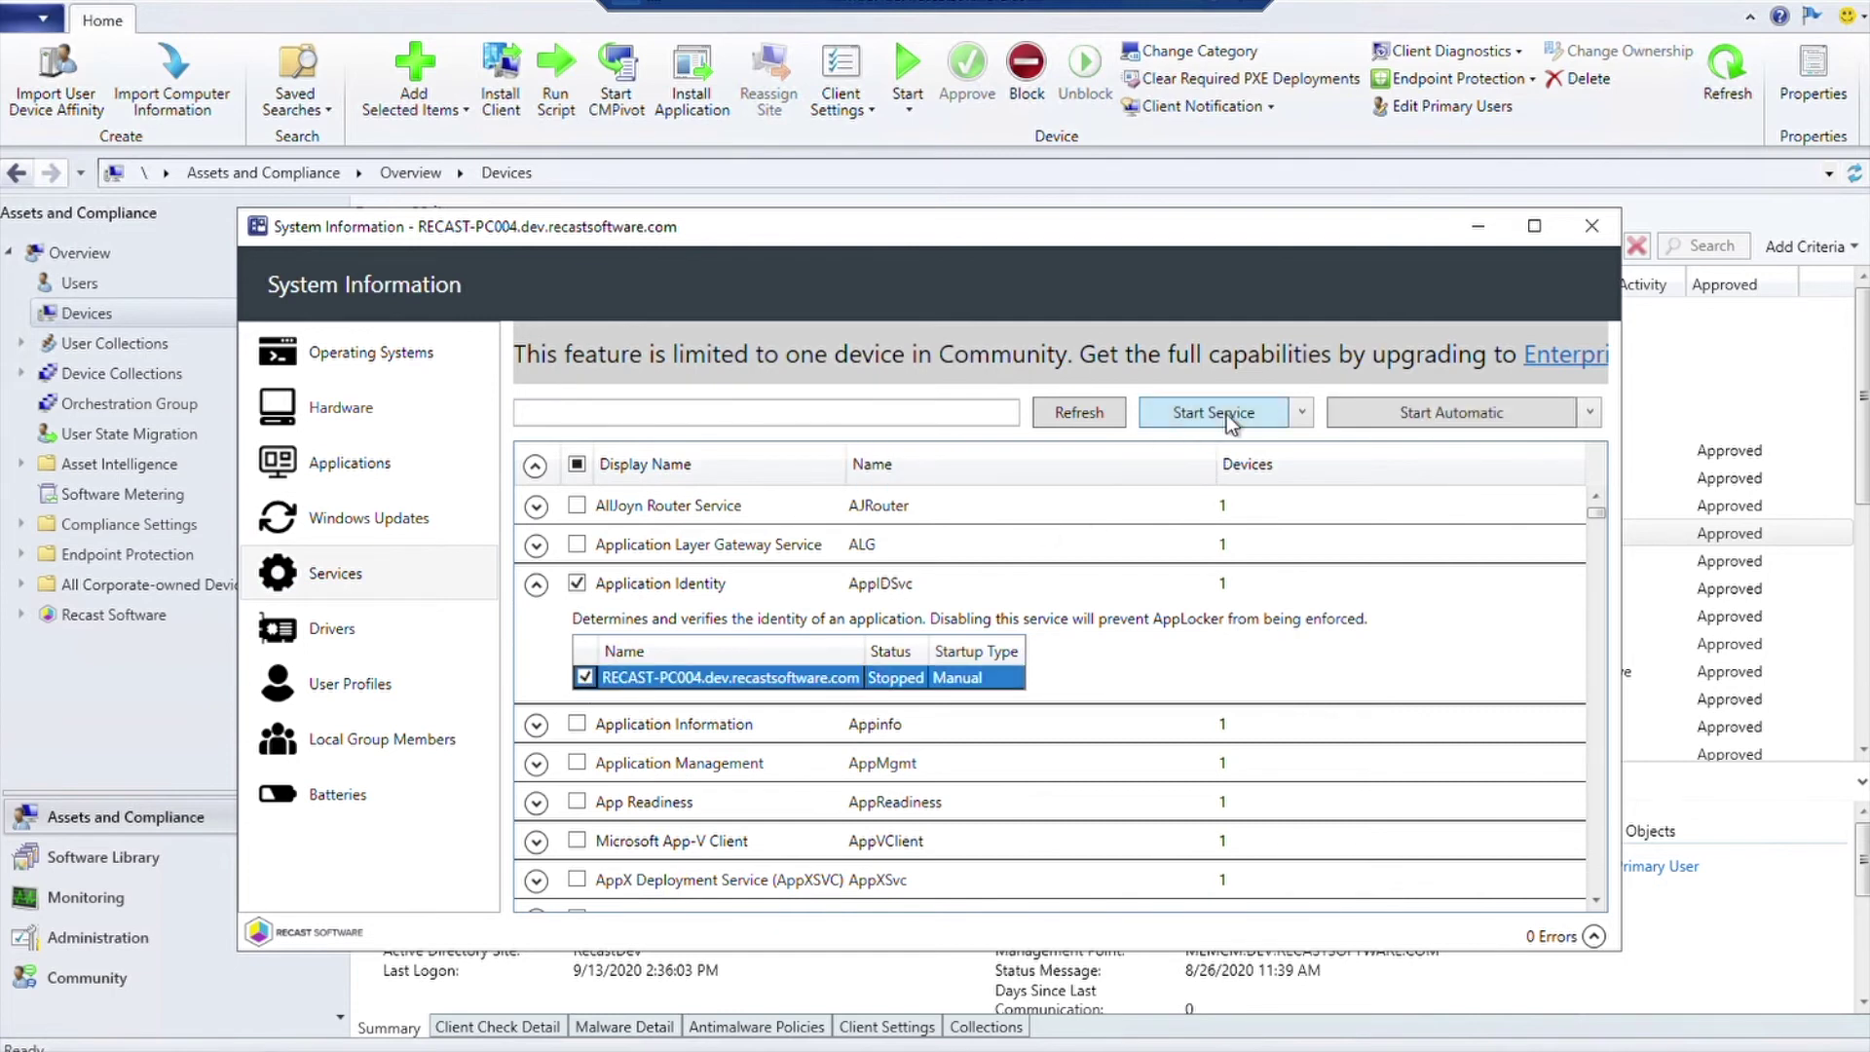
left_click(1591, 413)
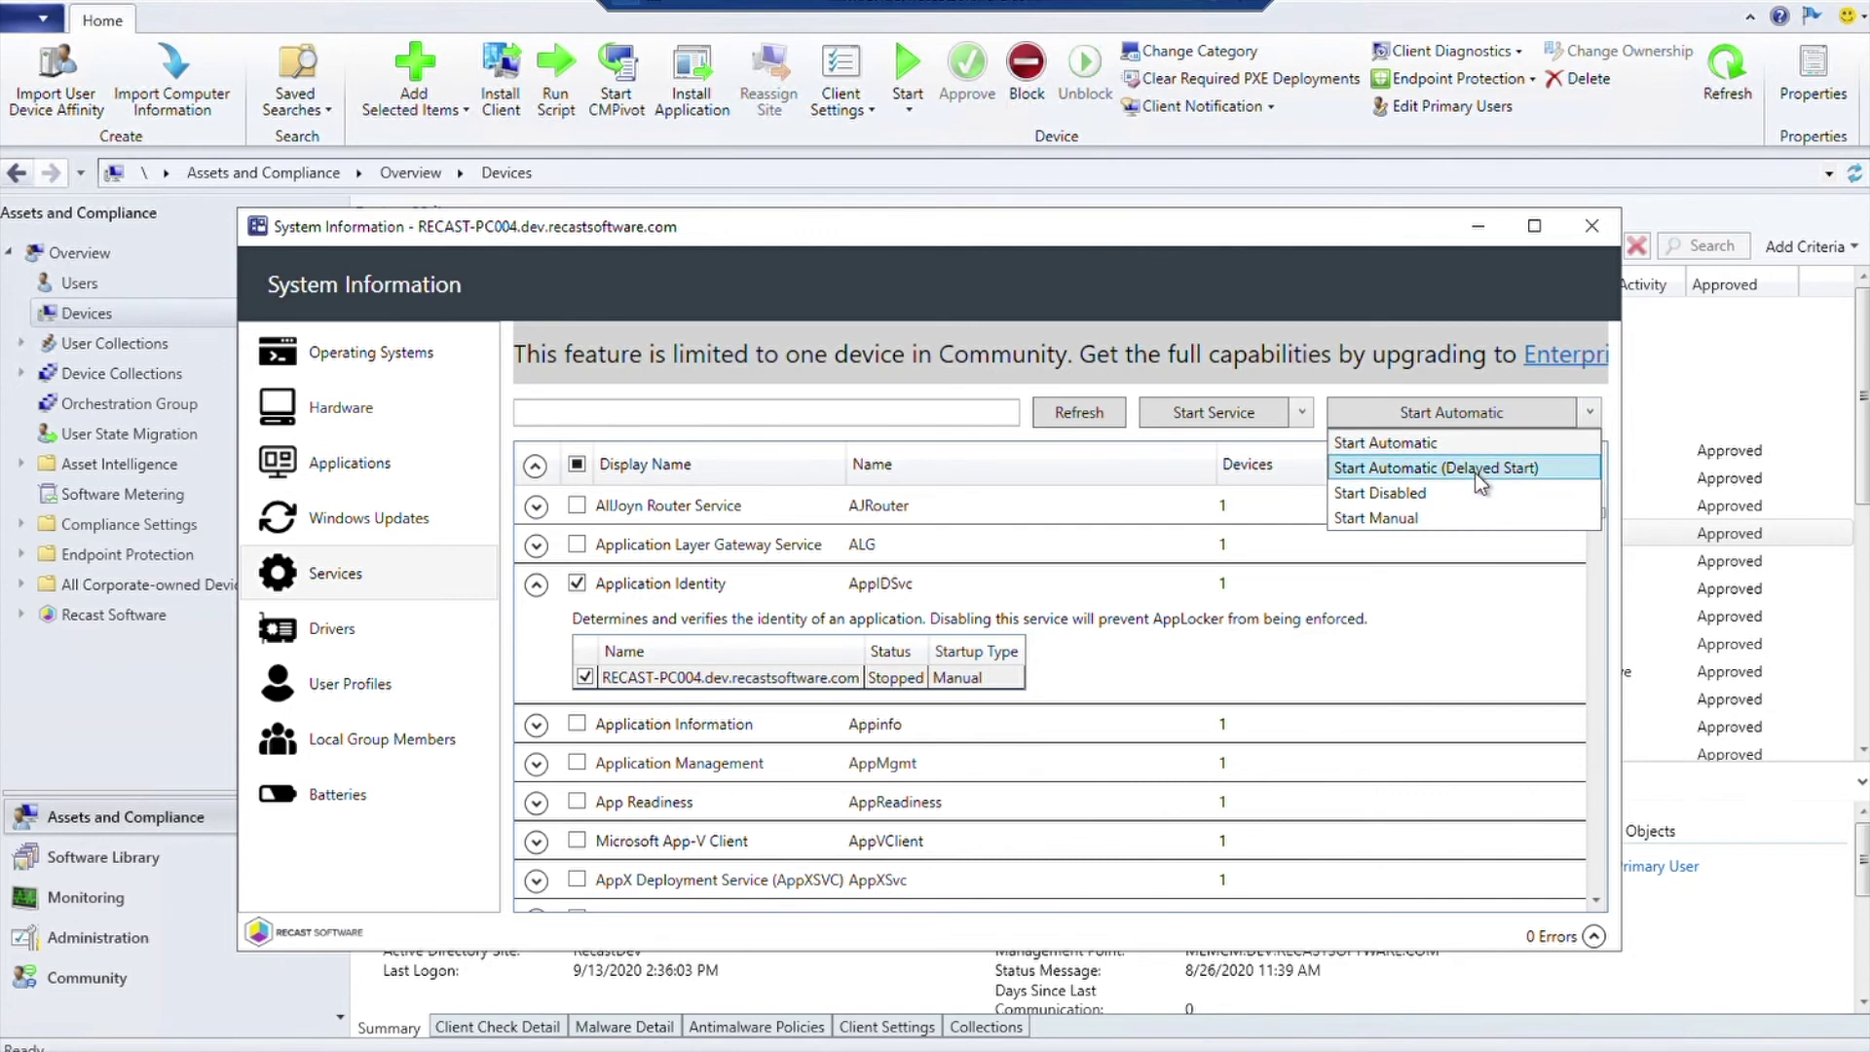
left_click(1302, 419)
left_click(1301, 419)
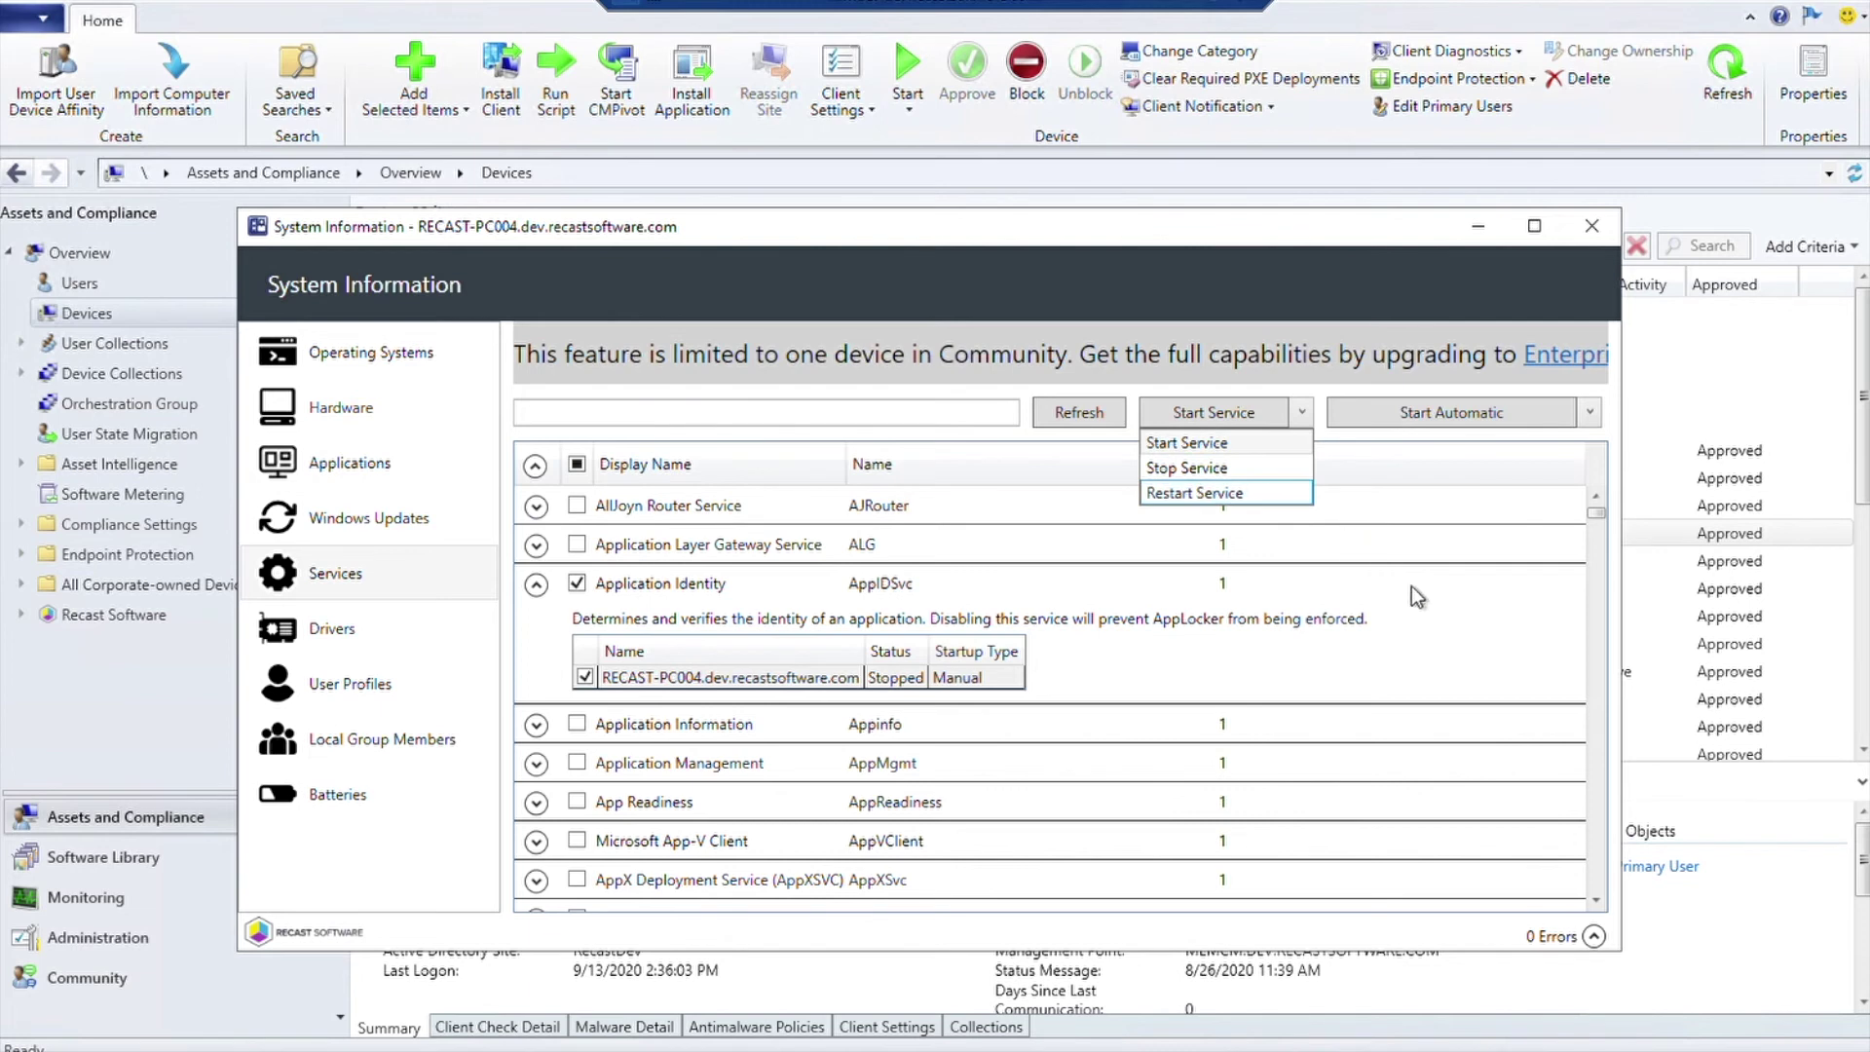
left_click(884, 256)
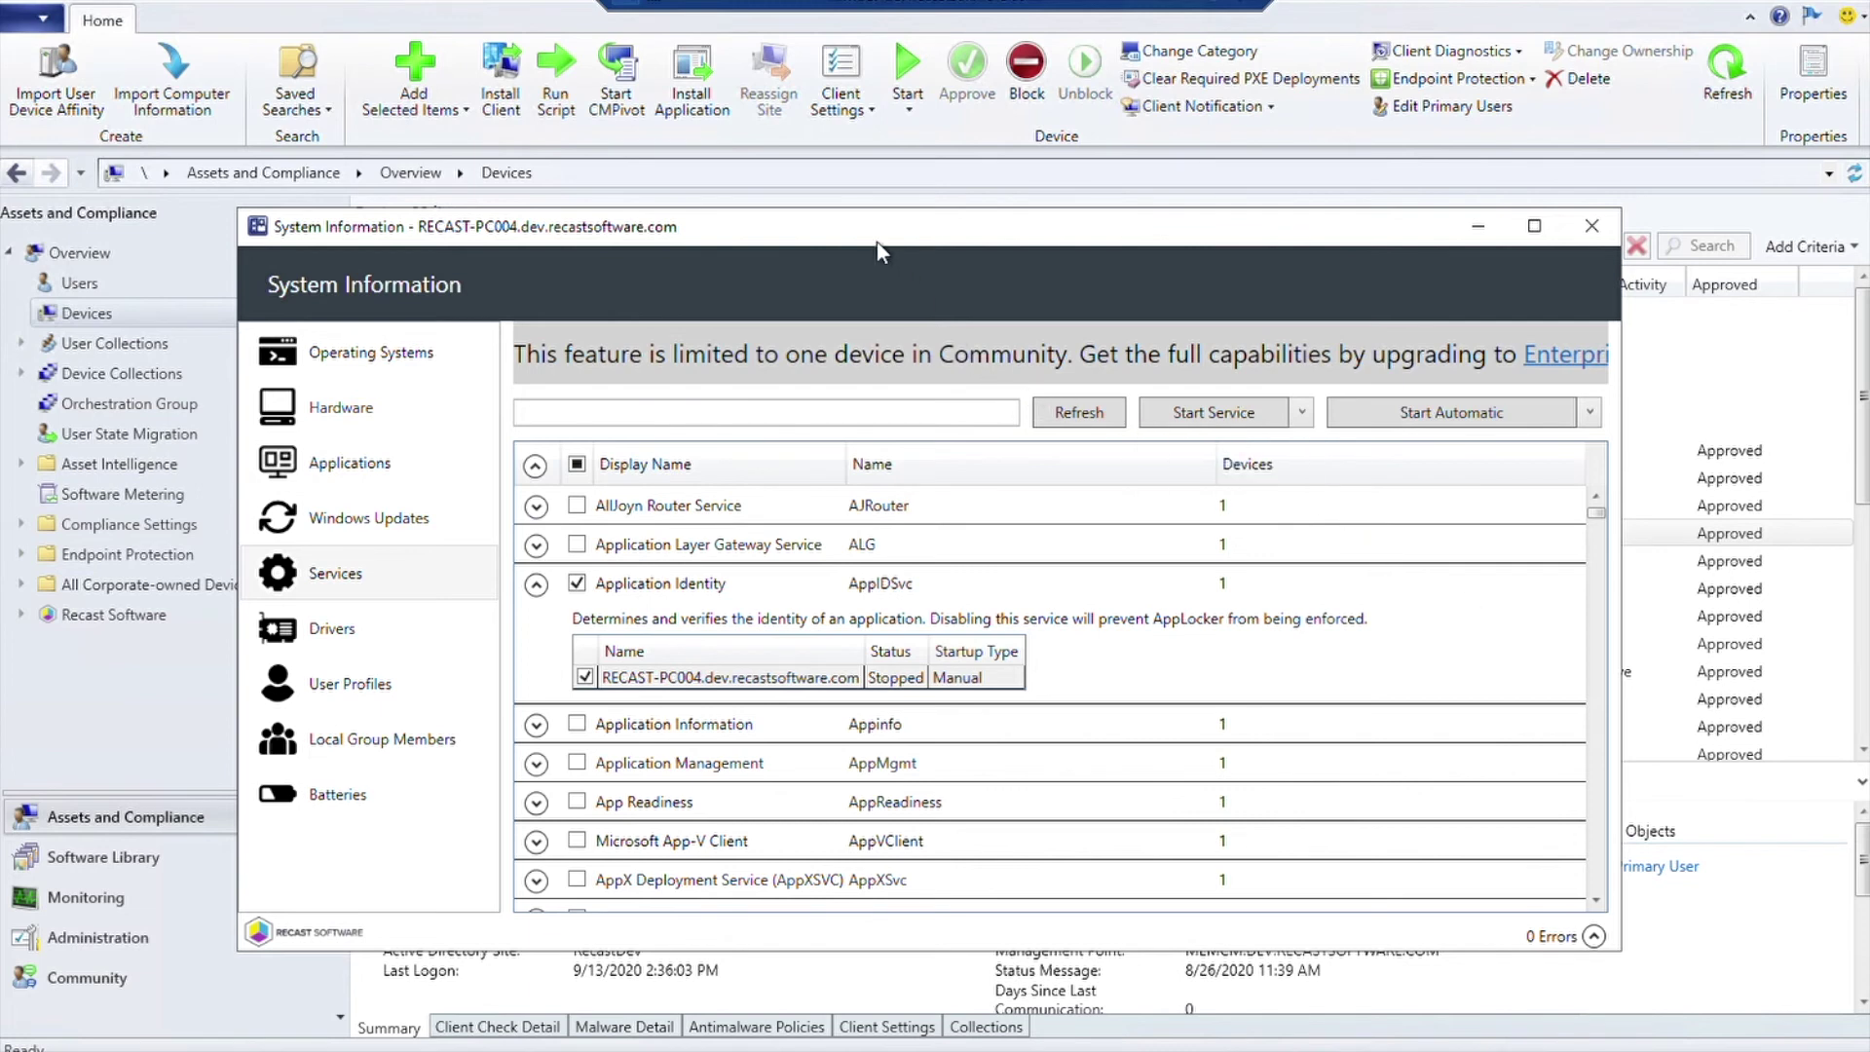
left_click(337, 692)
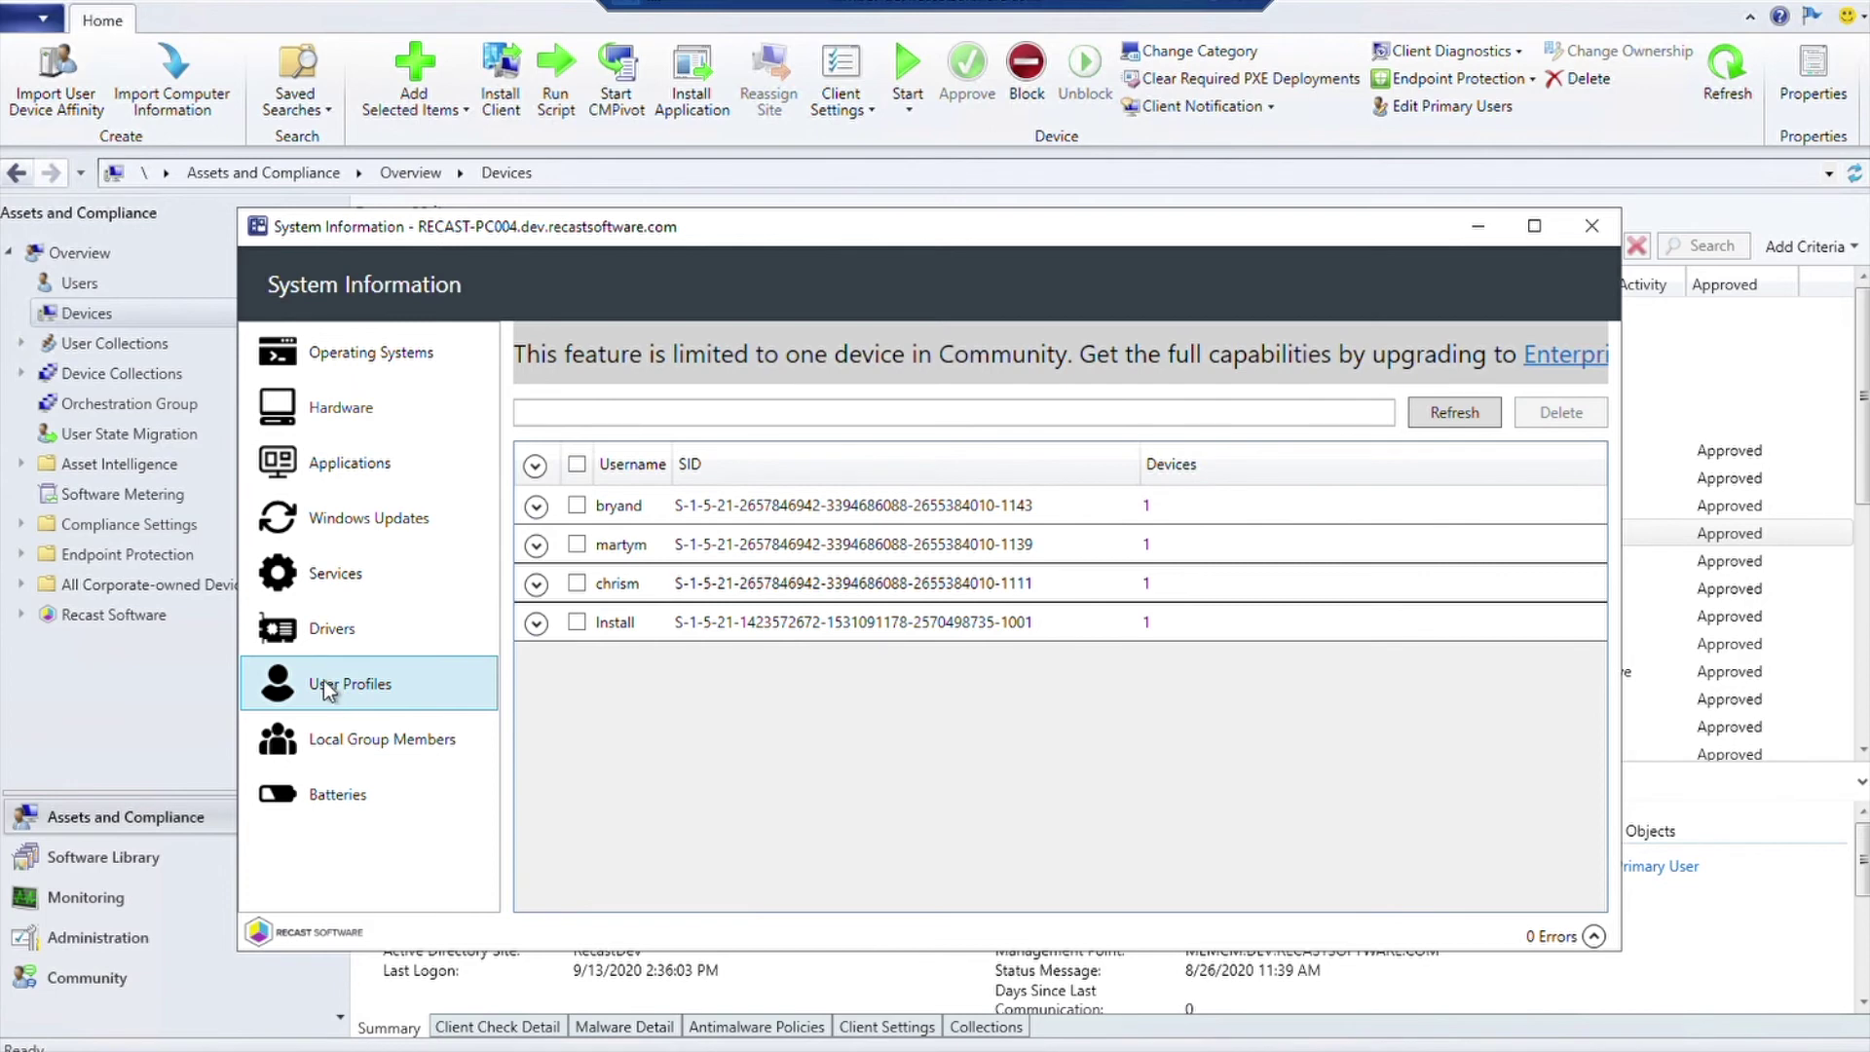
- Mark the third user profile on RECAST-PC004 for deletion
left_click(536, 505)
left_click(538, 507)
left_click(536, 583)
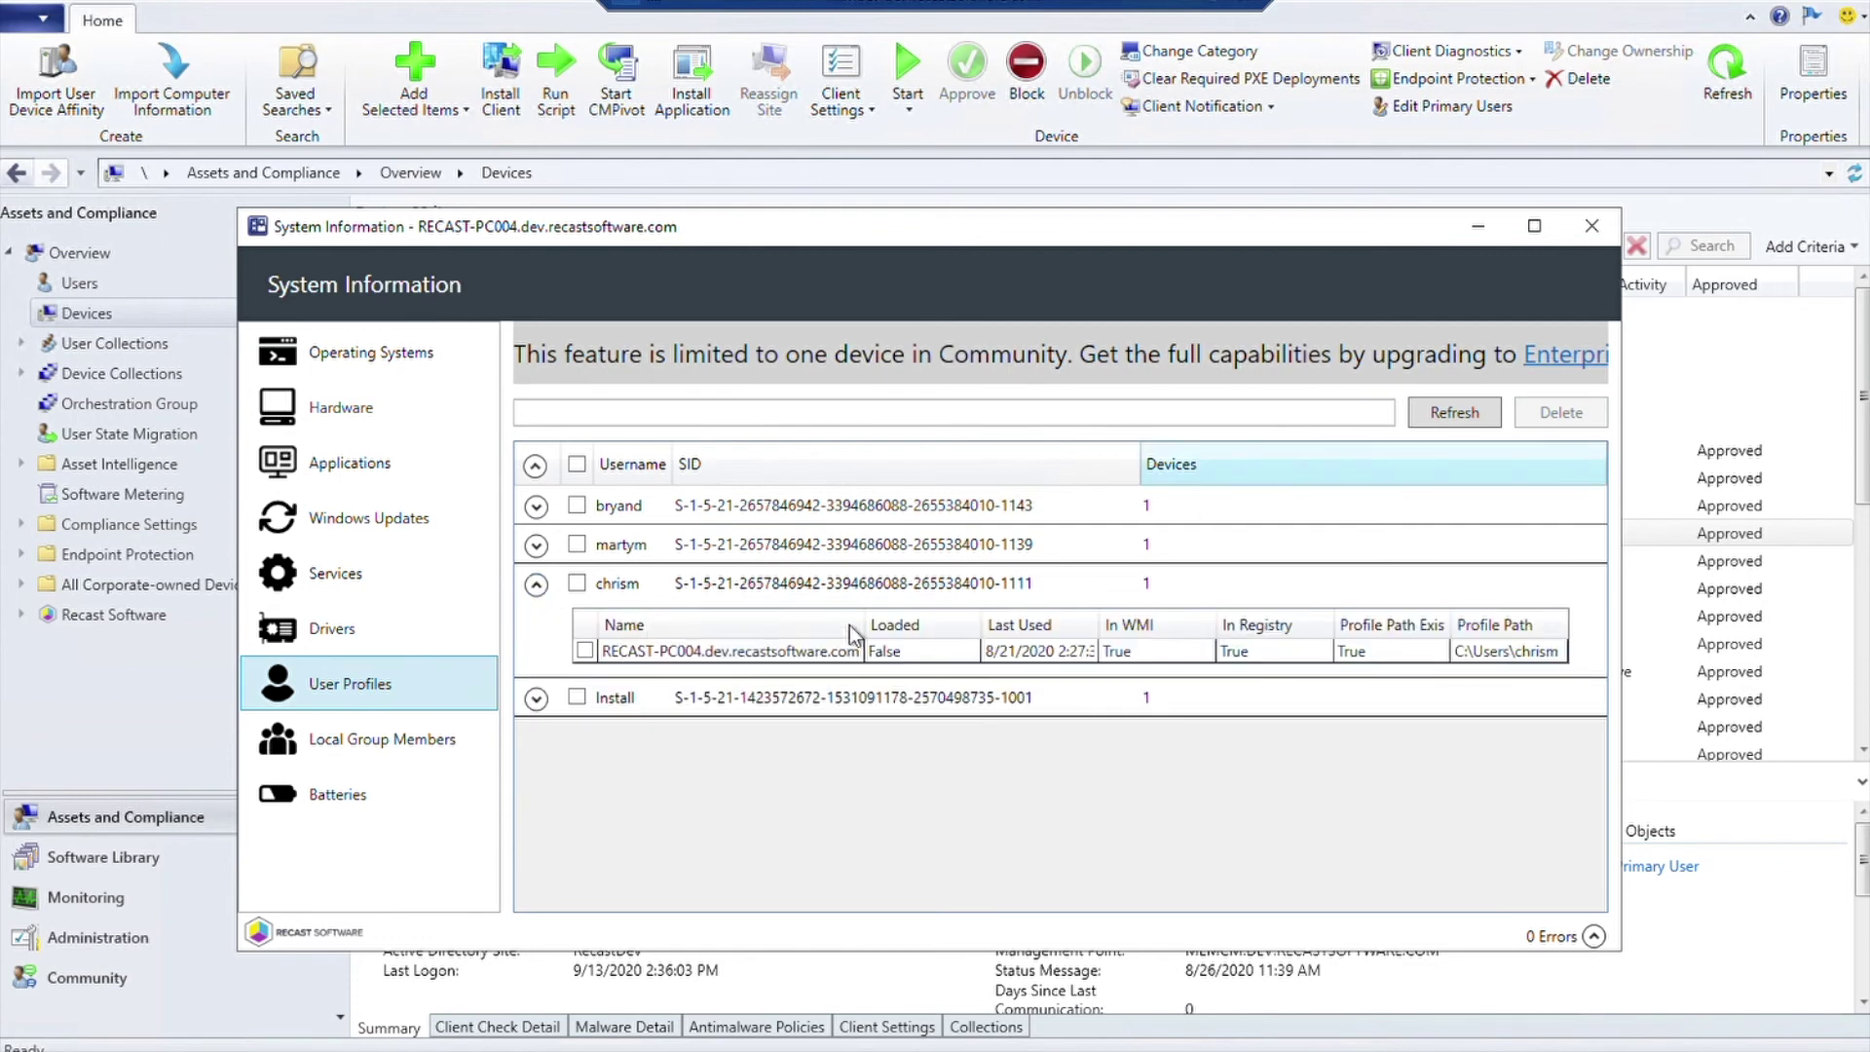
left_click(577, 585)
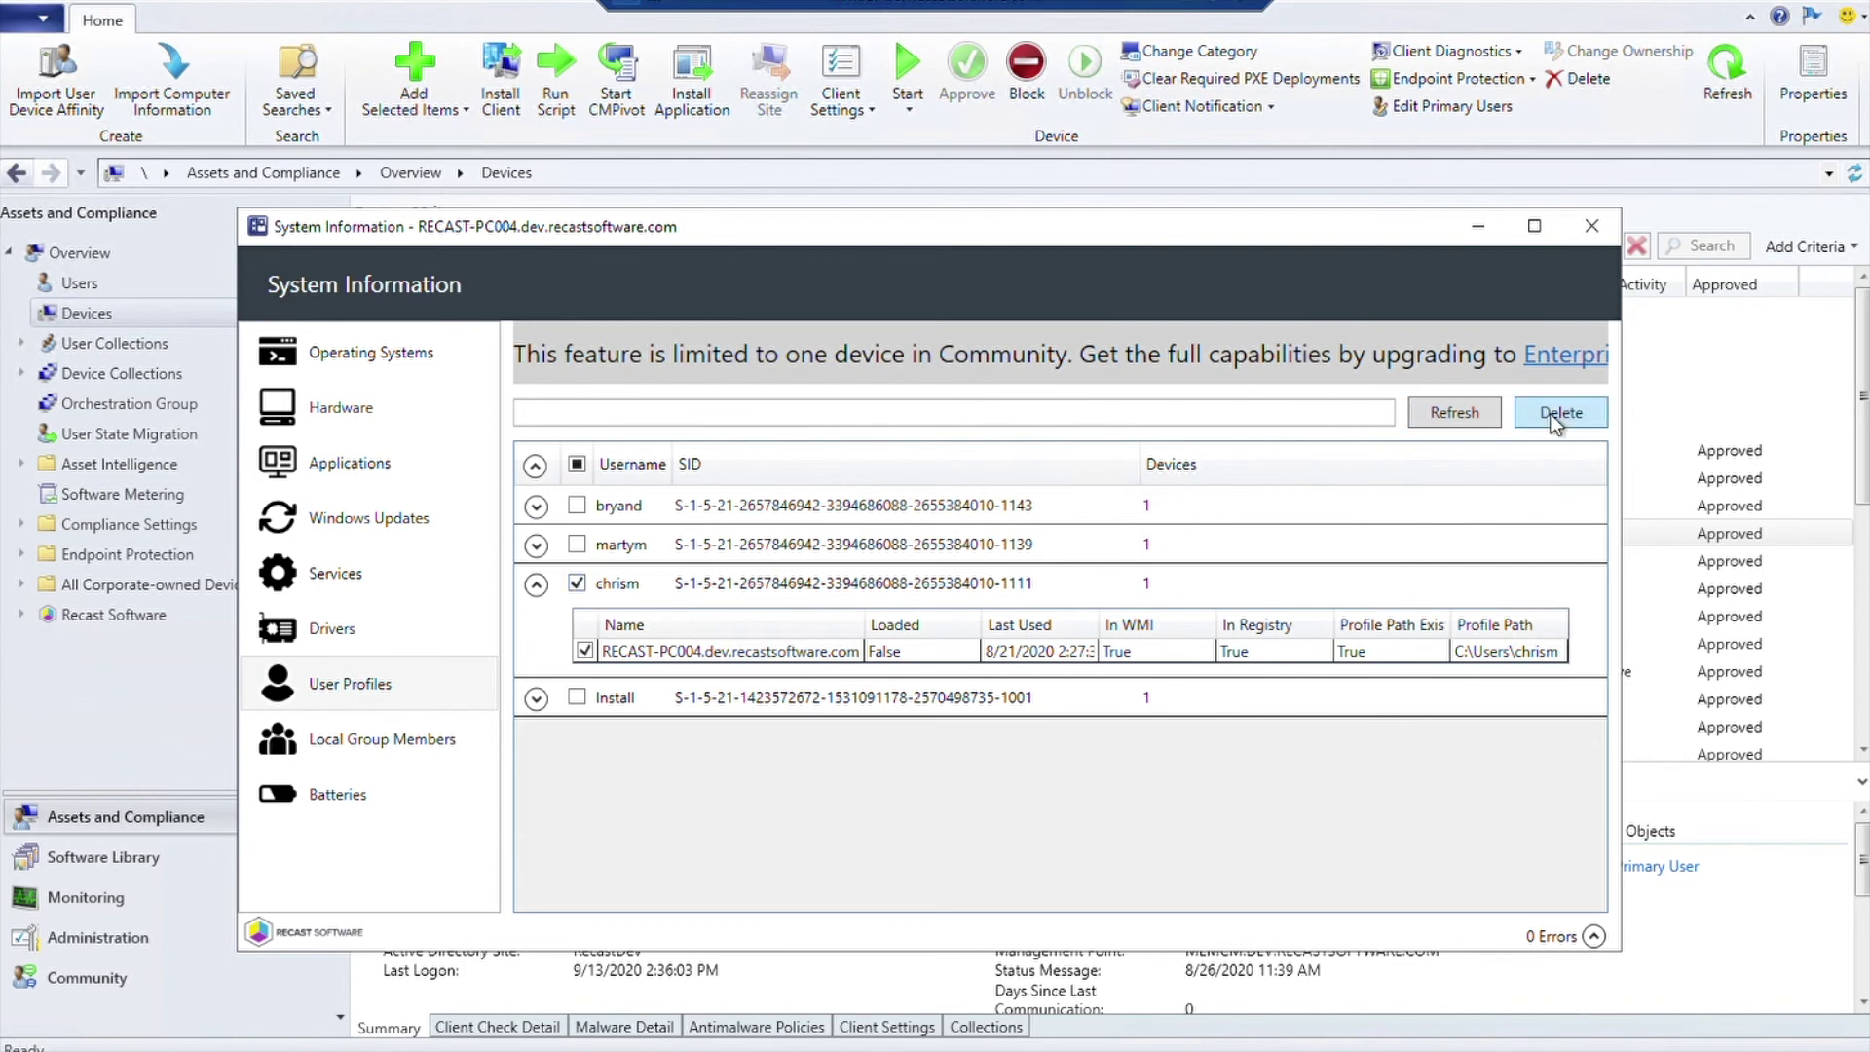
left_click(377, 750)
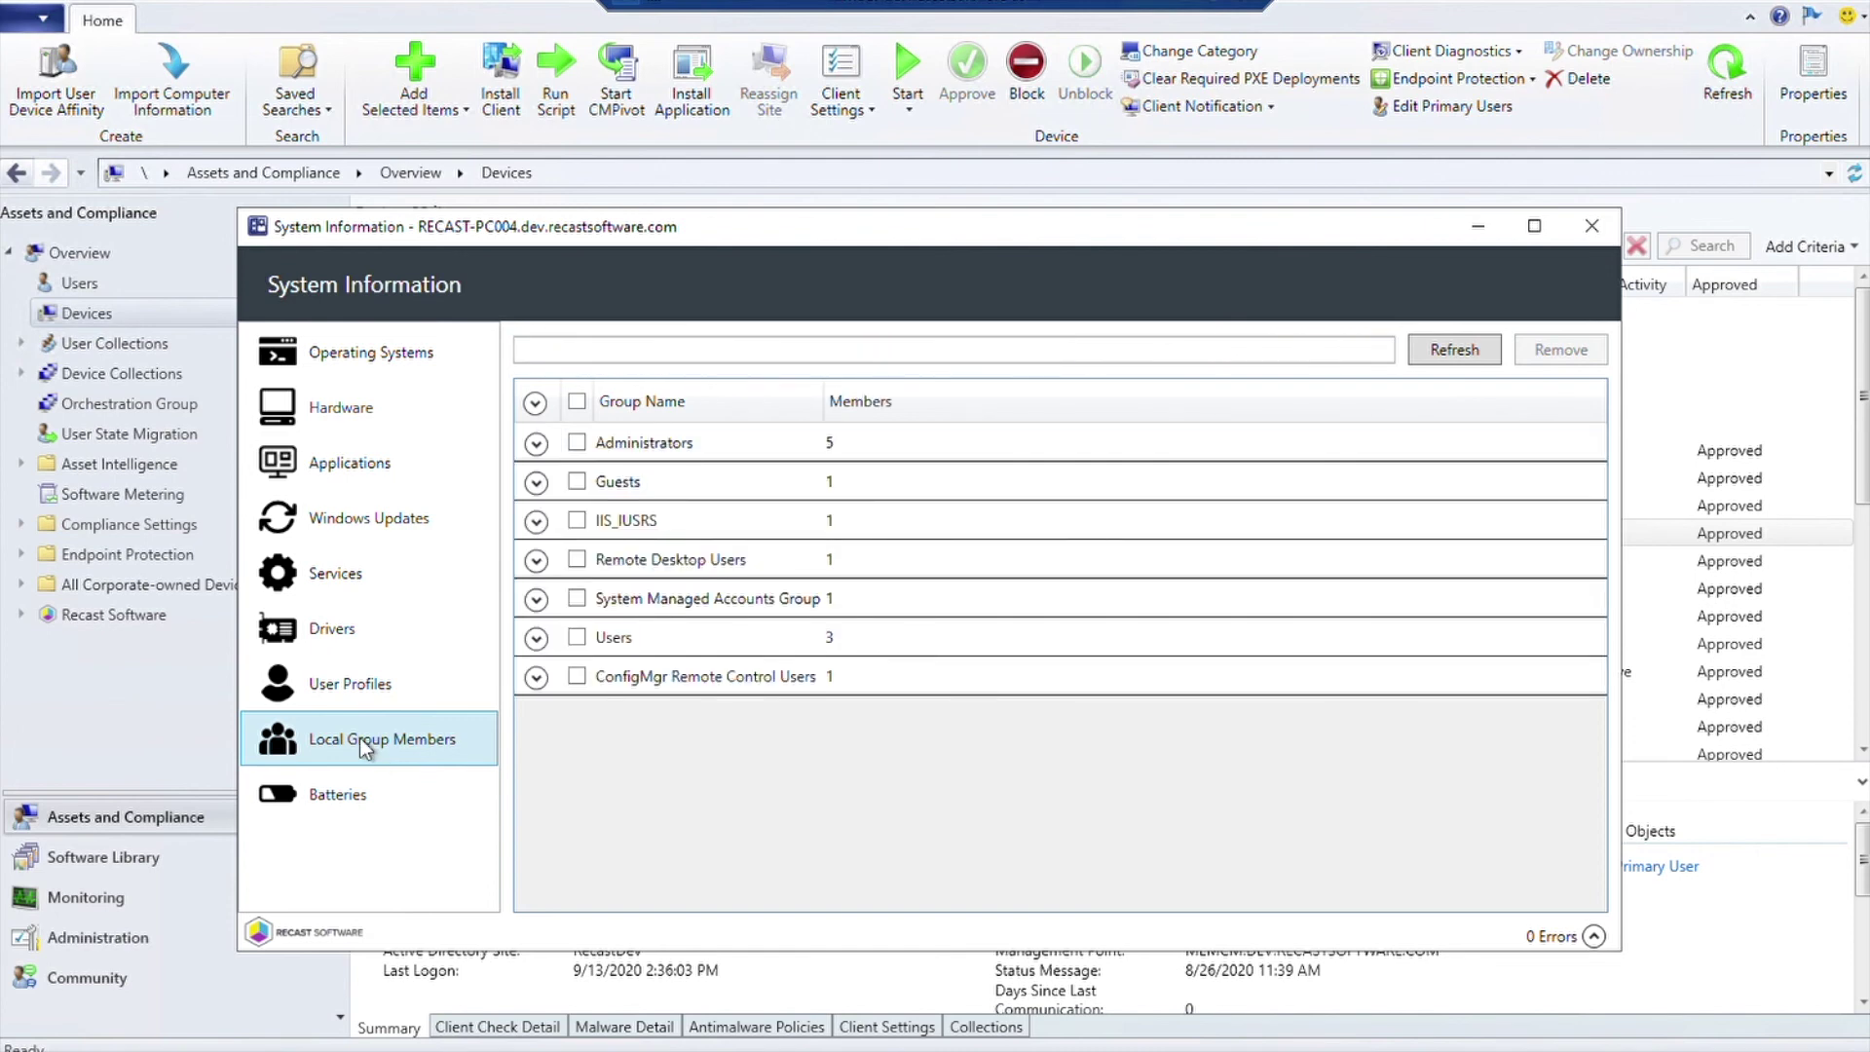
- Check the last Administrators group member for removal, then close System Information
left_click(536, 444)
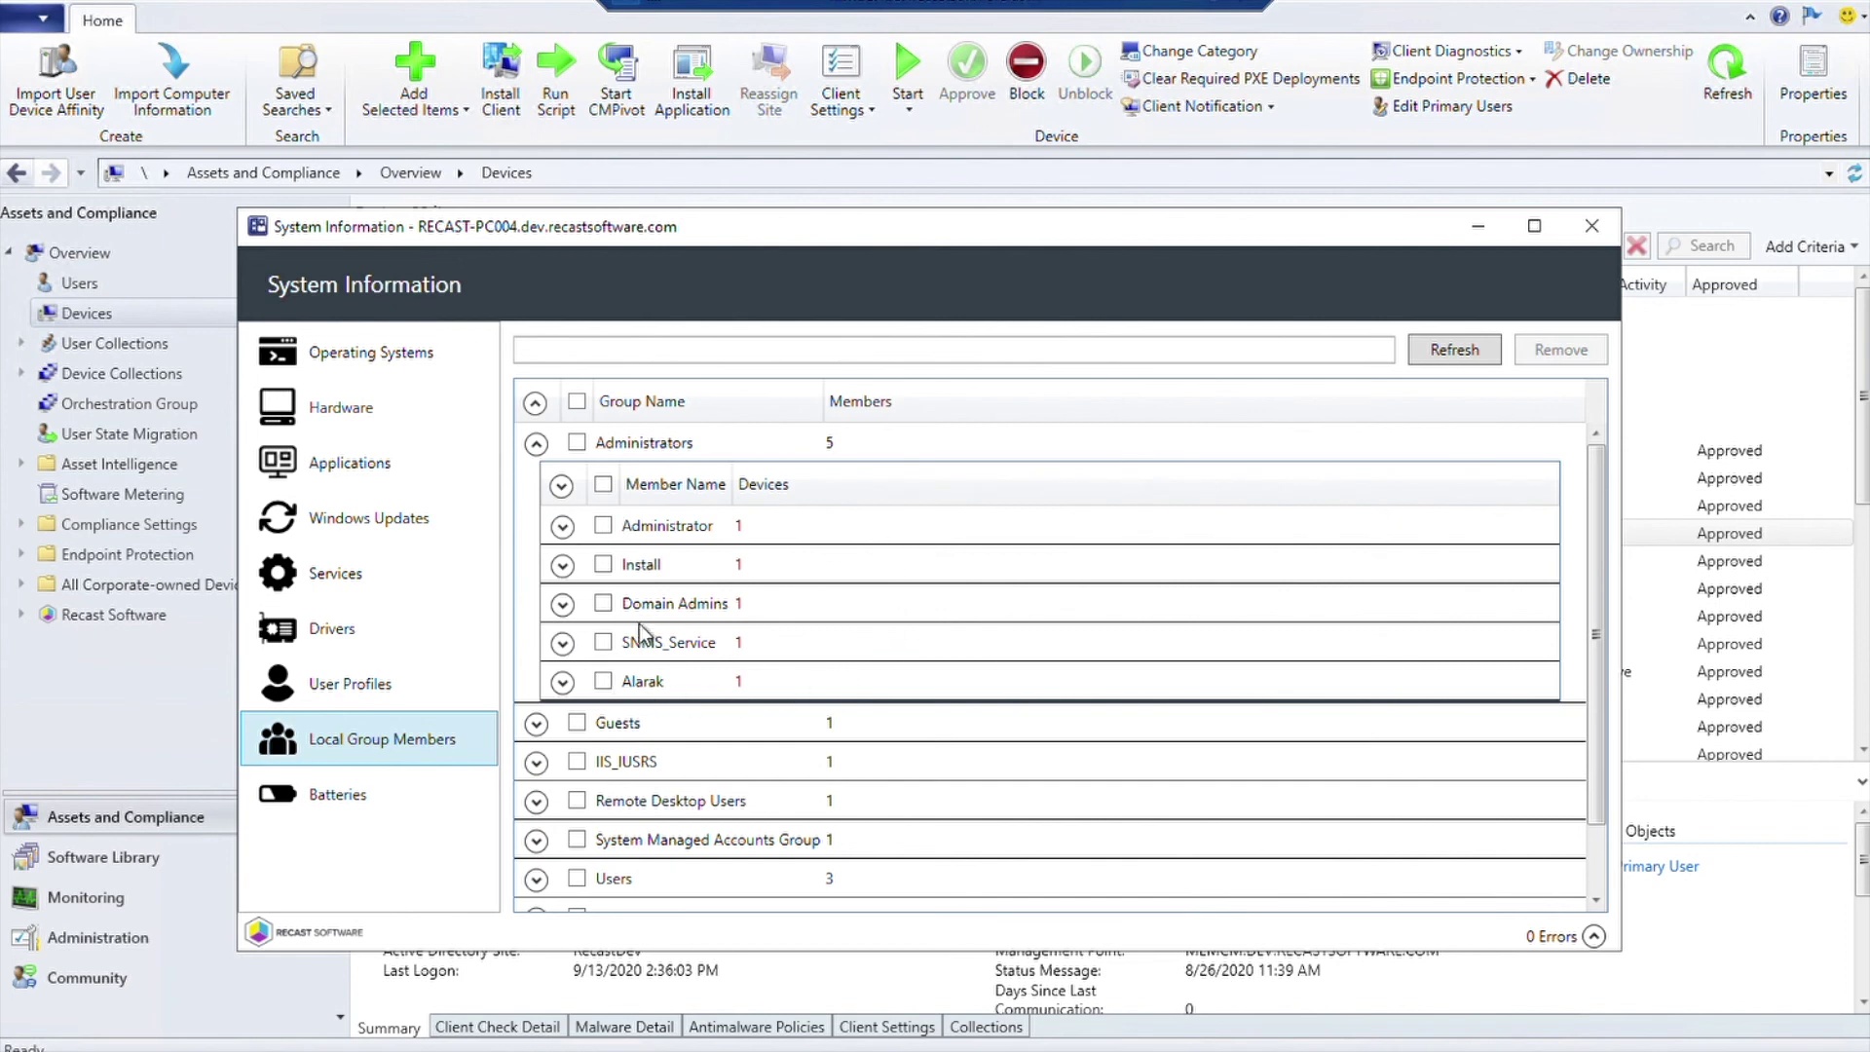
left_click(612, 690)
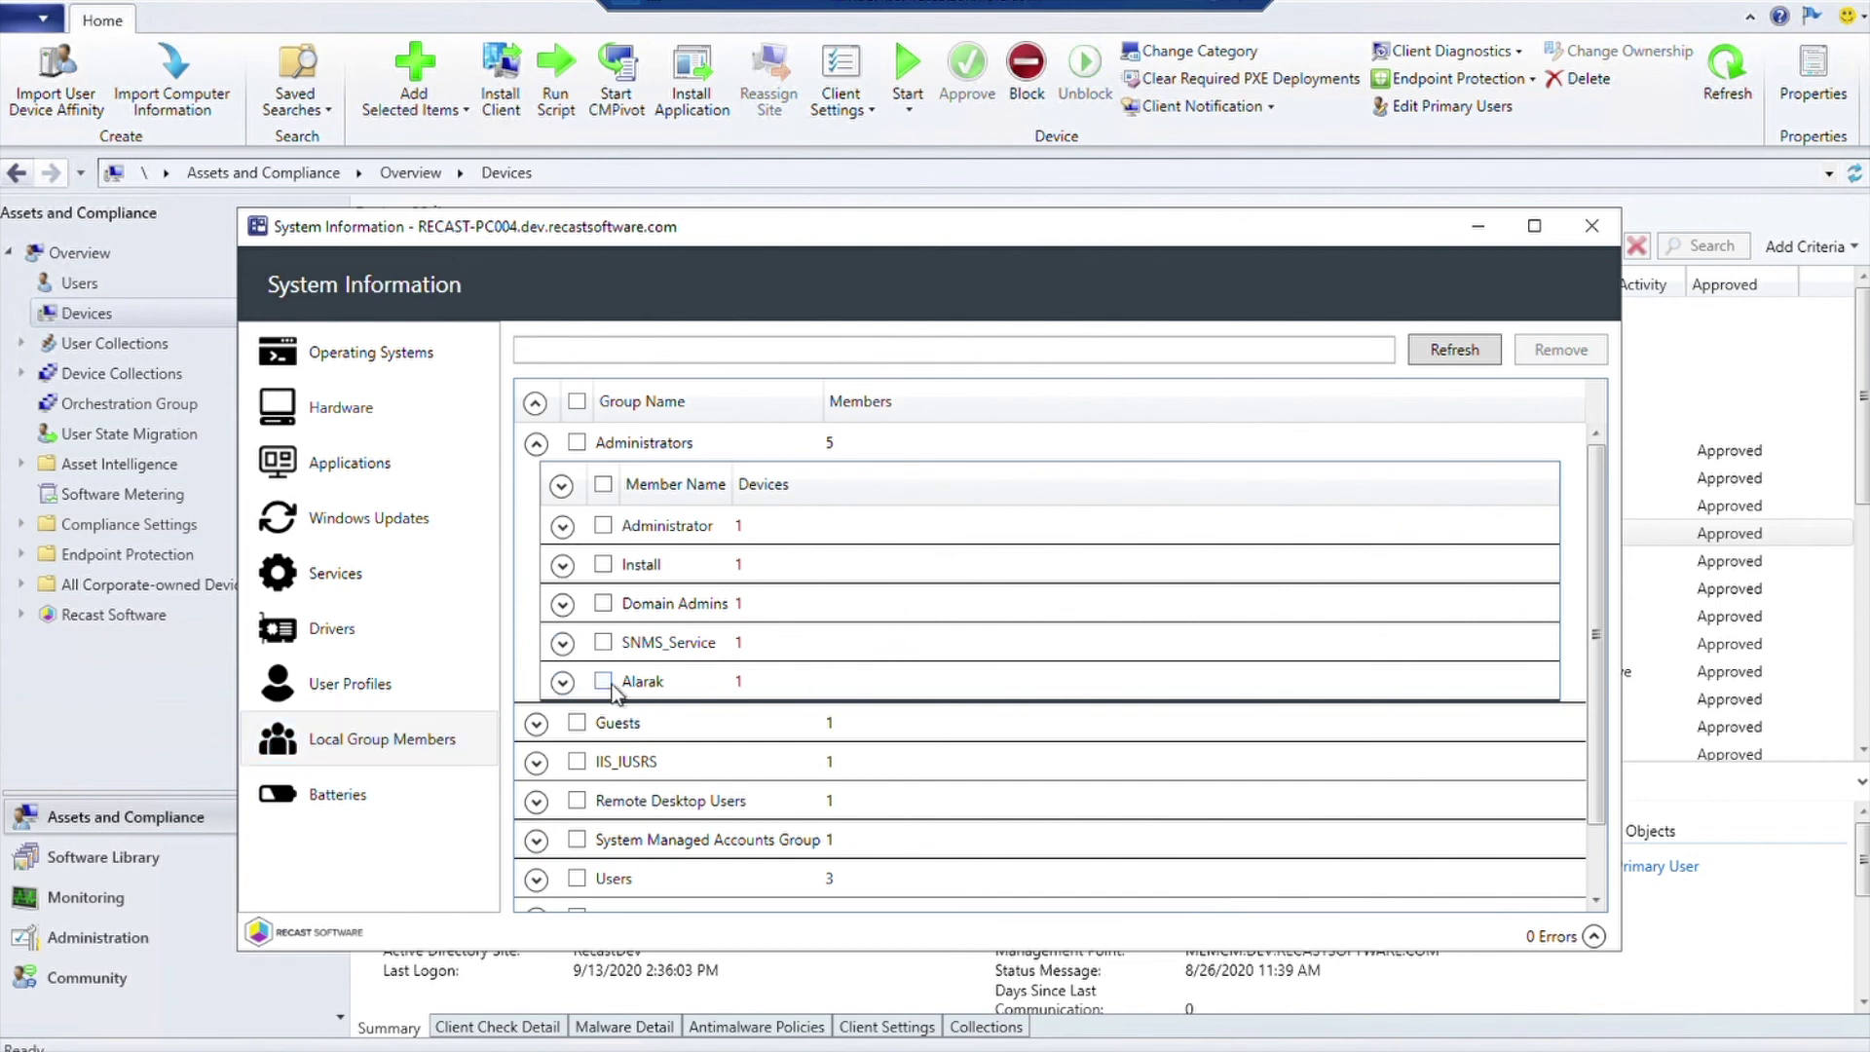
left_click(610, 685)
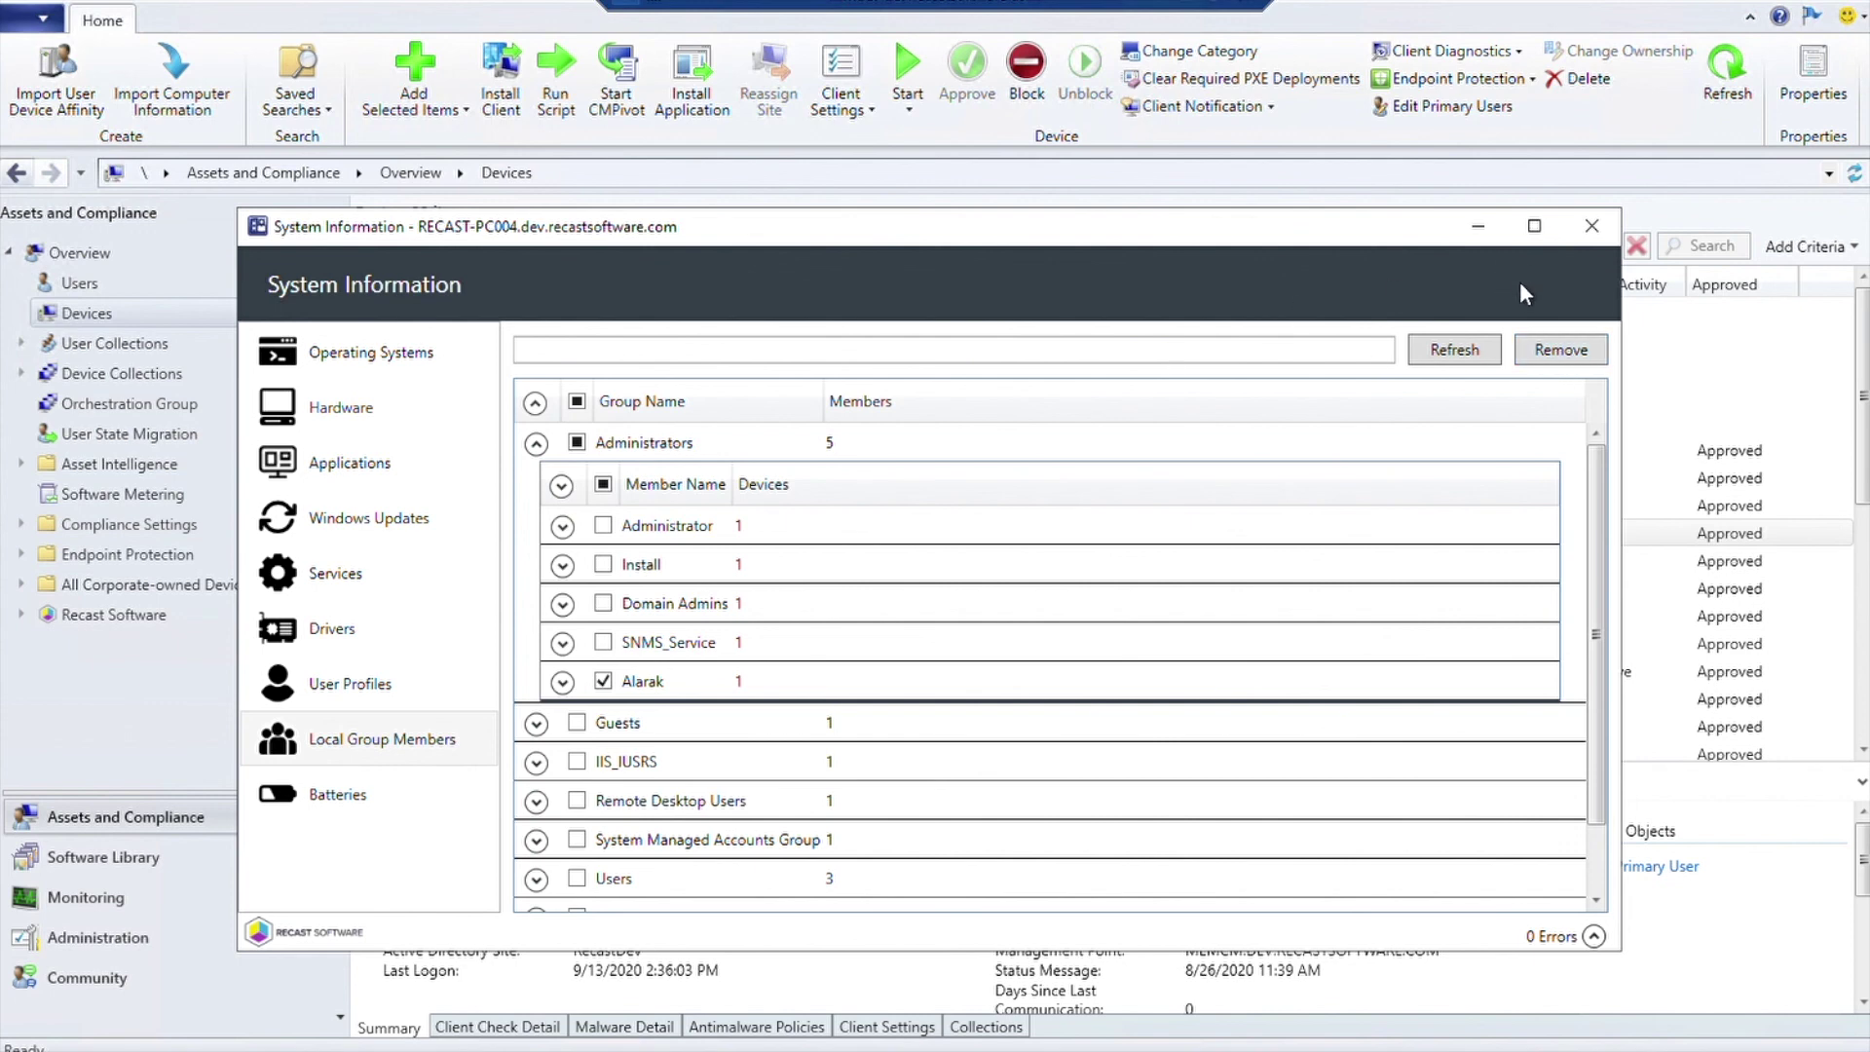
left_click(1587, 225)
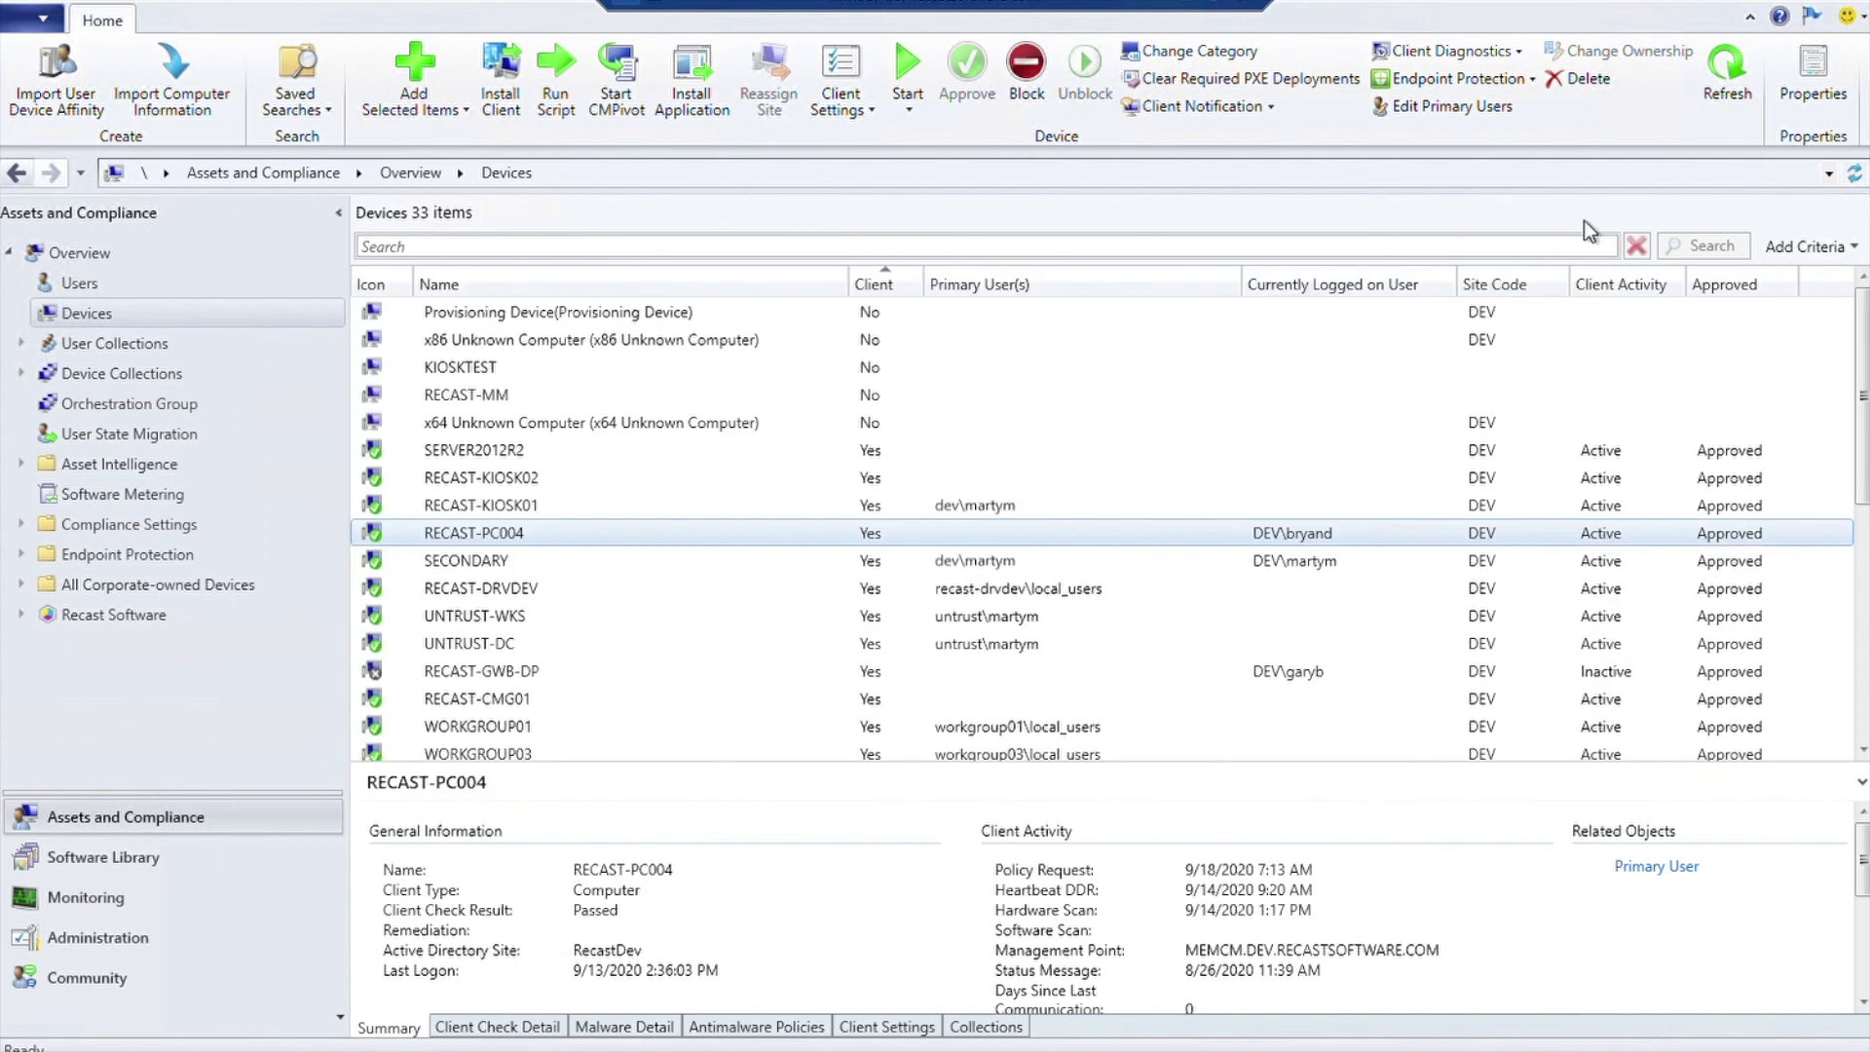